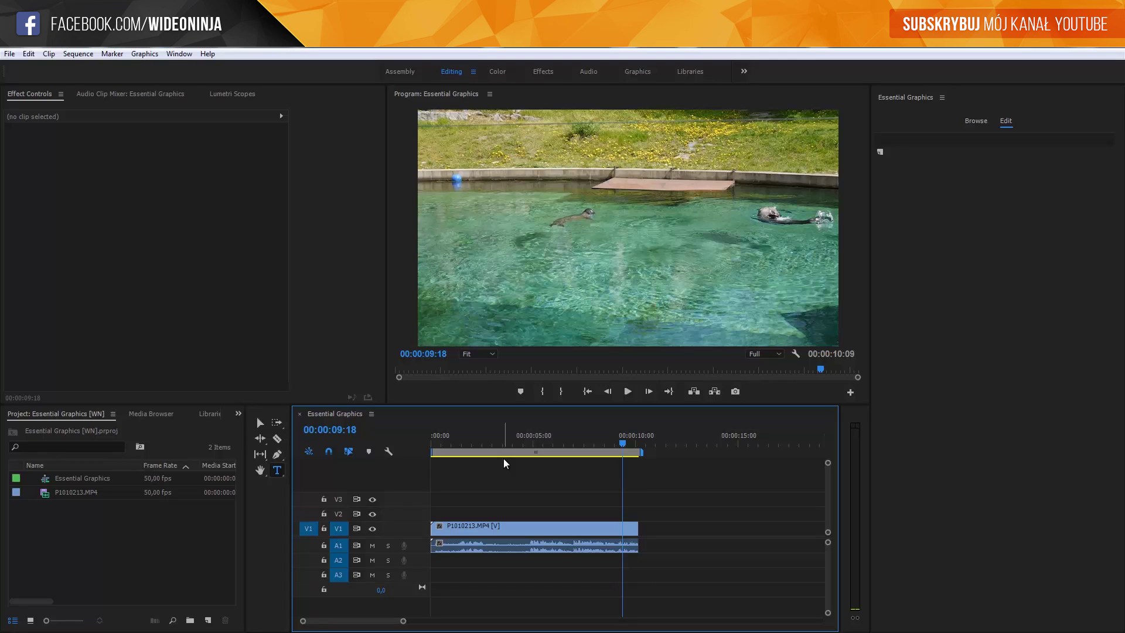
{"action": "left_click", "coordinate": [179, 54]}
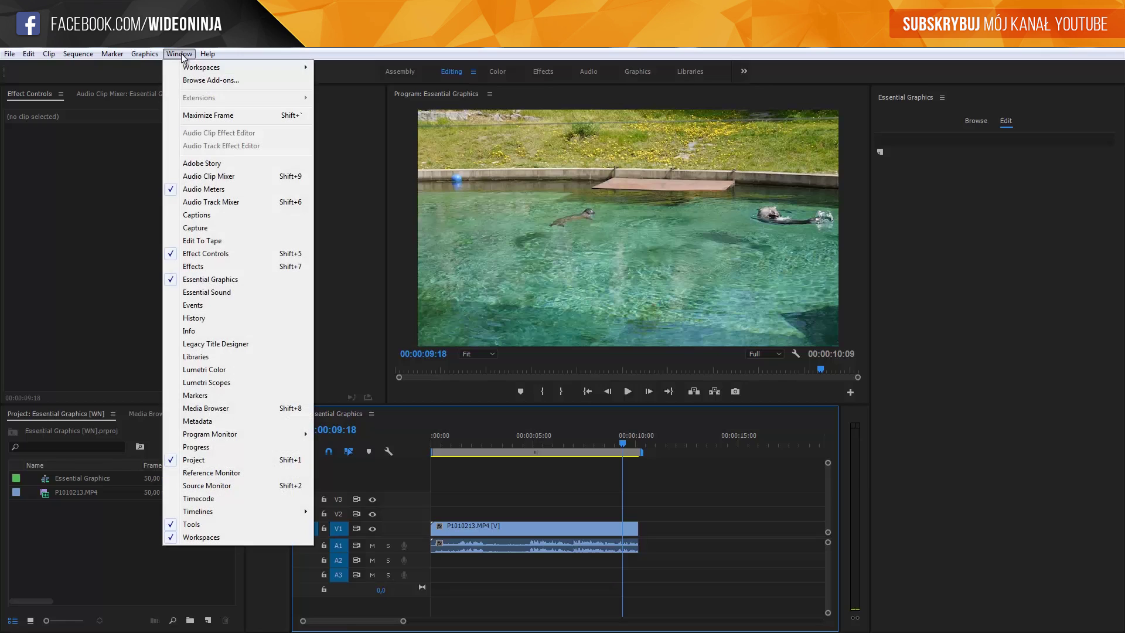
{"action": "left_click", "coordinate": [211, 622]}
{"action": "left_click", "coordinate": [209, 621]}
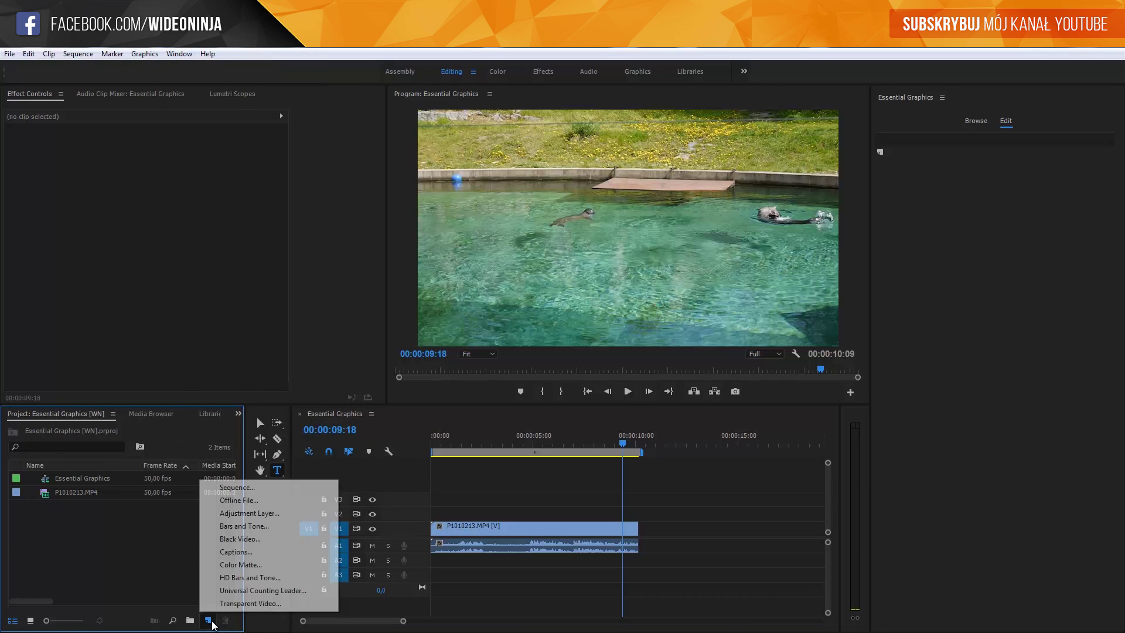
{"action": "left_click", "coordinate": [256, 552]}
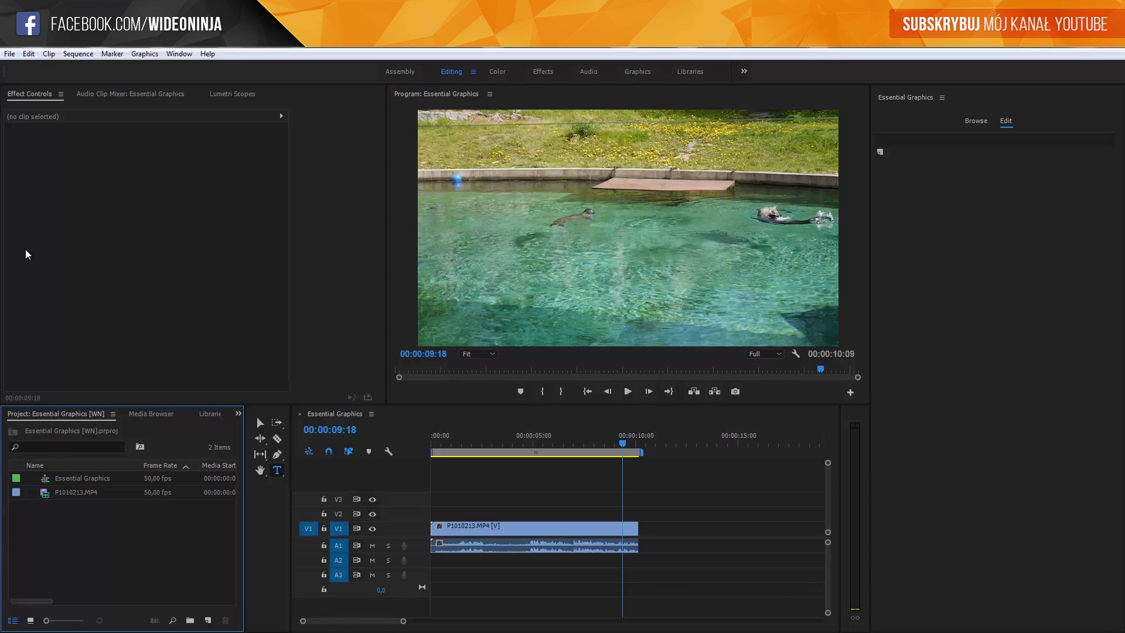
Create a legacy title named 'old titles' through File > New, then close the title editor.
{"action": "left_click", "coordinate": [10, 54]}
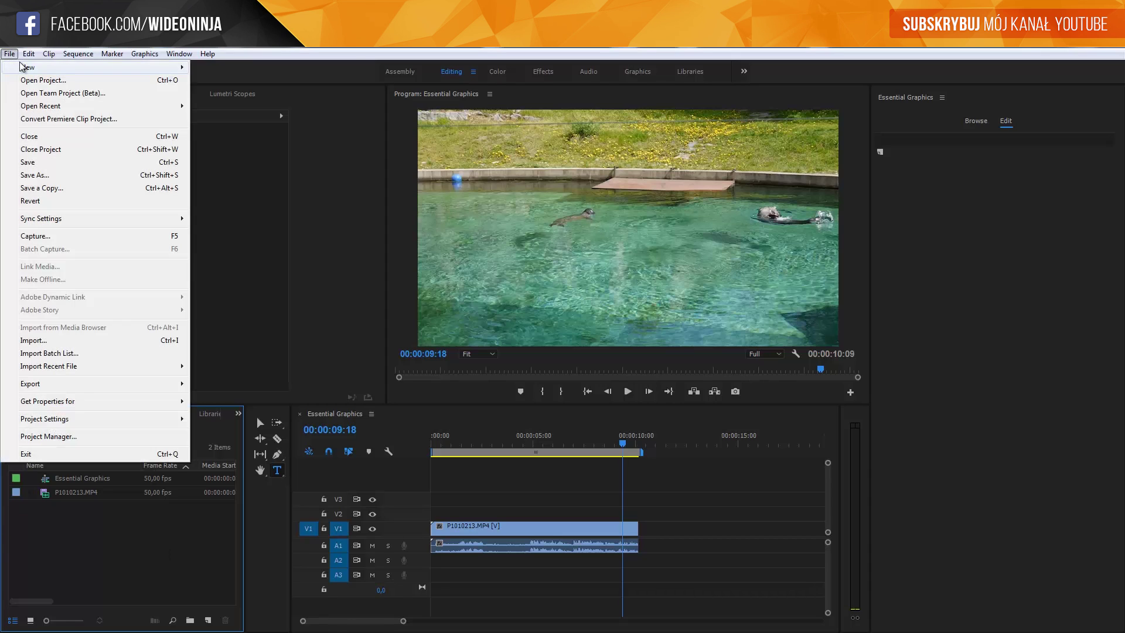
{"action": "mouse_move", "coordinate": [23, 67]}
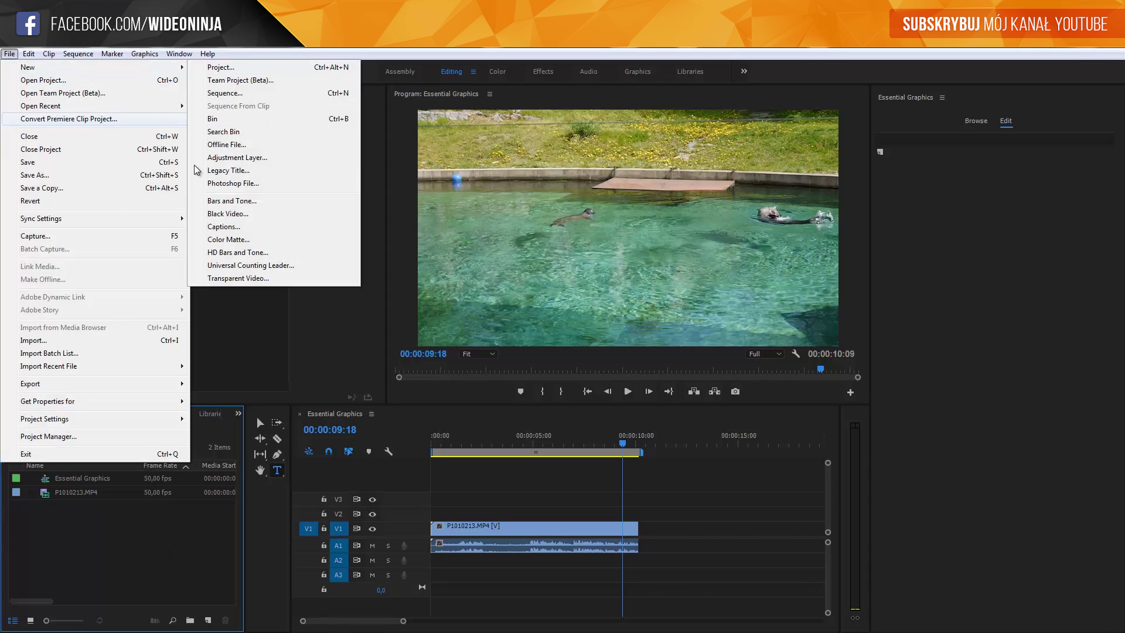
{"action": "left_click", "coordinate": [225, 173]}
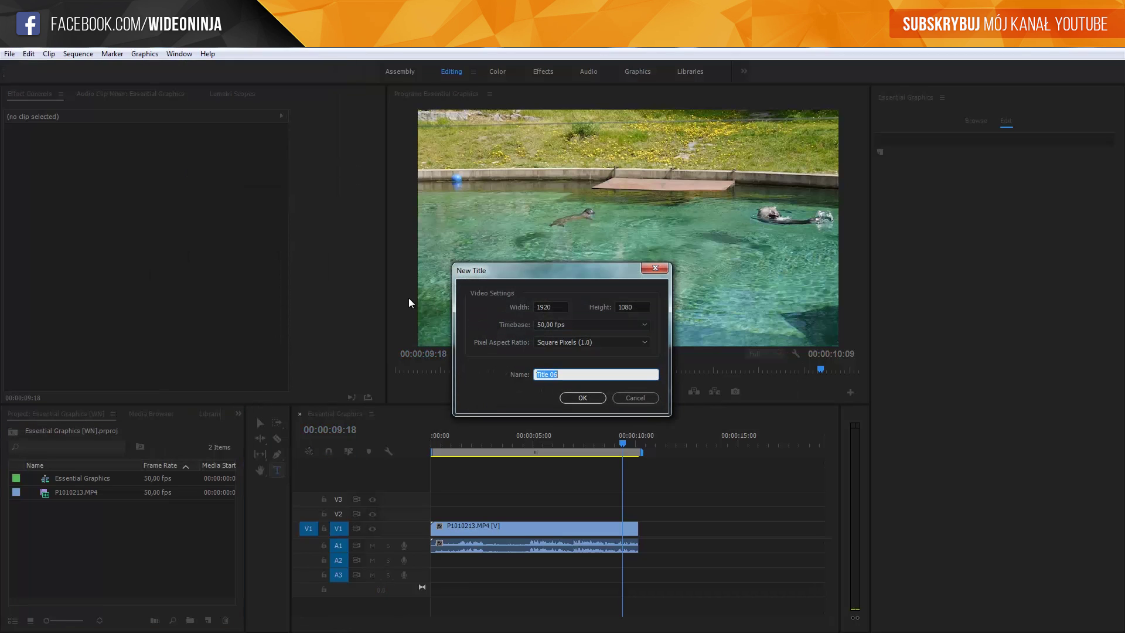
{"action": "type", "text": "old ti"}
{"action": "type", "text": "tles"}
{"action": "key", "text": "Return"}
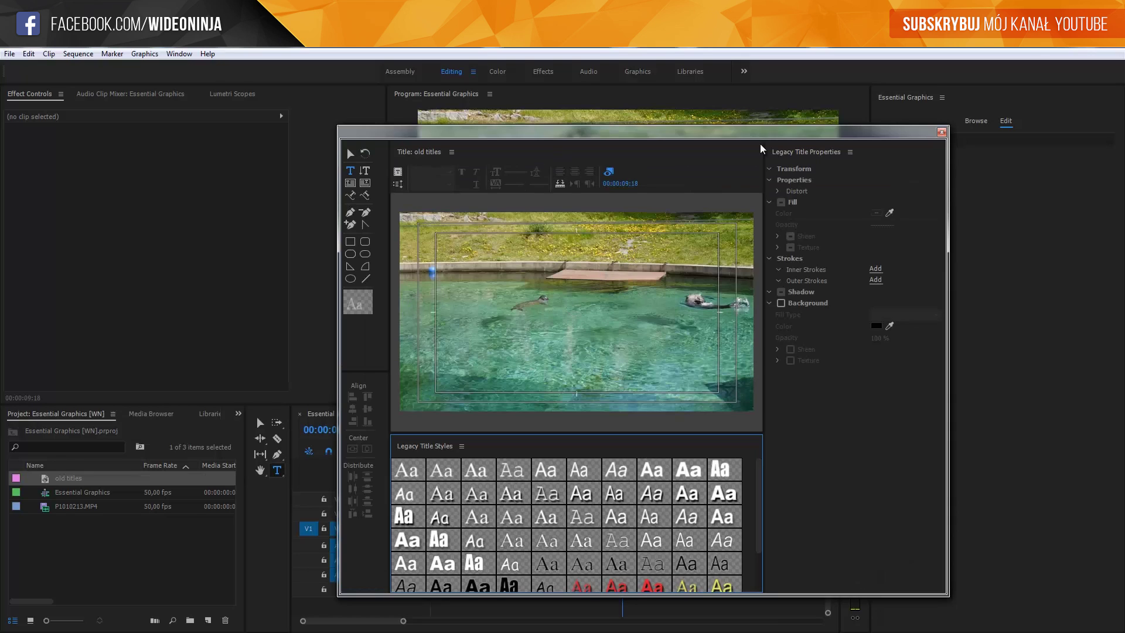
{"action": "left_click", "coordinate": [940, 133]}
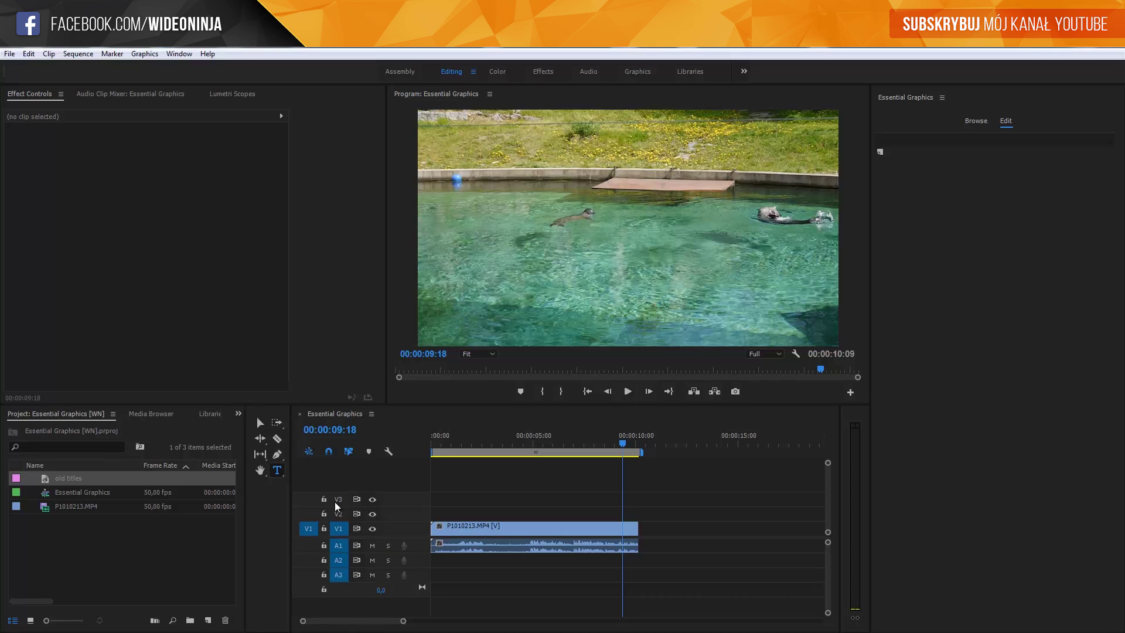
With the Type tool, write 'WIDEONINJA' over the otter footage in the Program monitor.
{"action": "left_click", "coordinate": [280, 473]}
{"action": "left_click", "coordinate": [455, 281]}
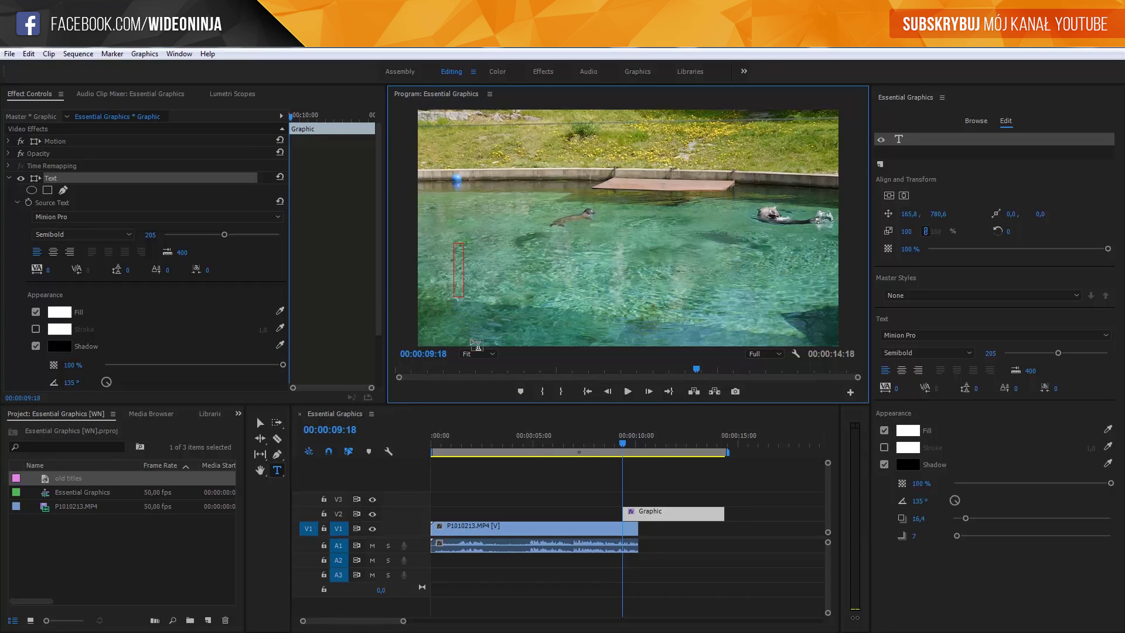
{"action": "type", "text": "b"}
{"action": "key", "text": "BackSpace"}
{"action": "type", "text": "WIDE"}
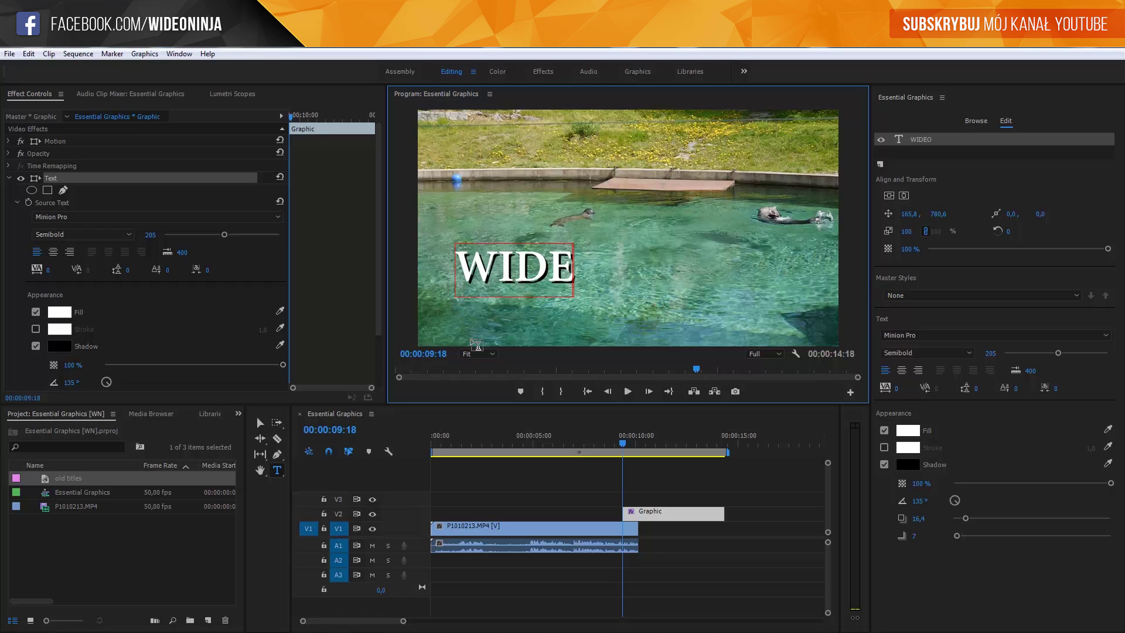
{"action": "type", "text": "ONINJA"}
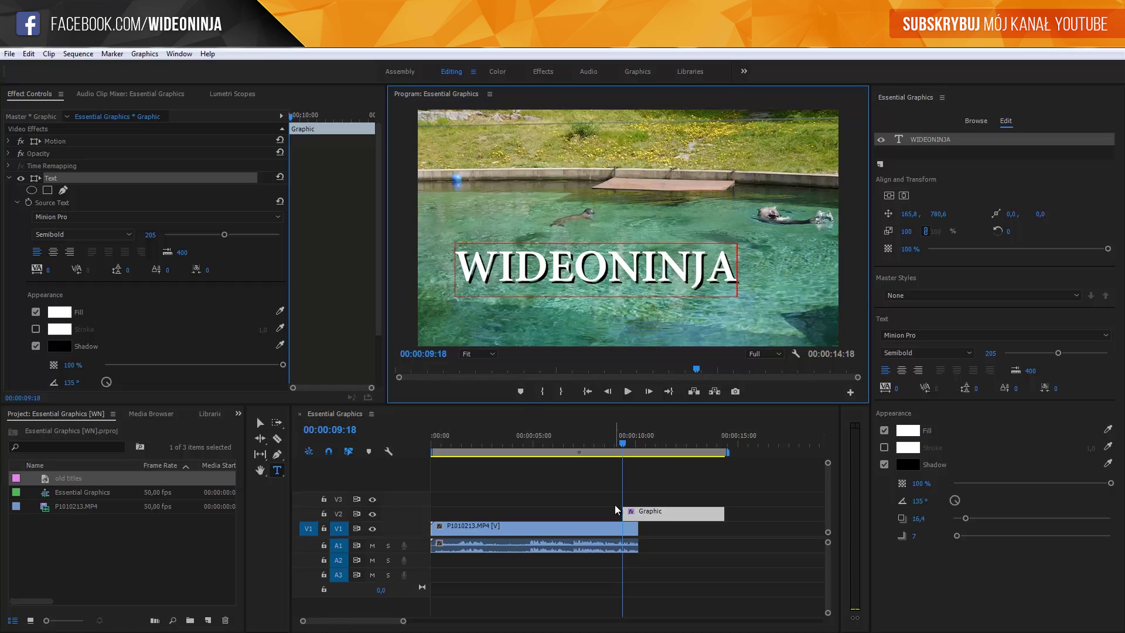
{"action": "left_click", "coordinate": [646, 515]}
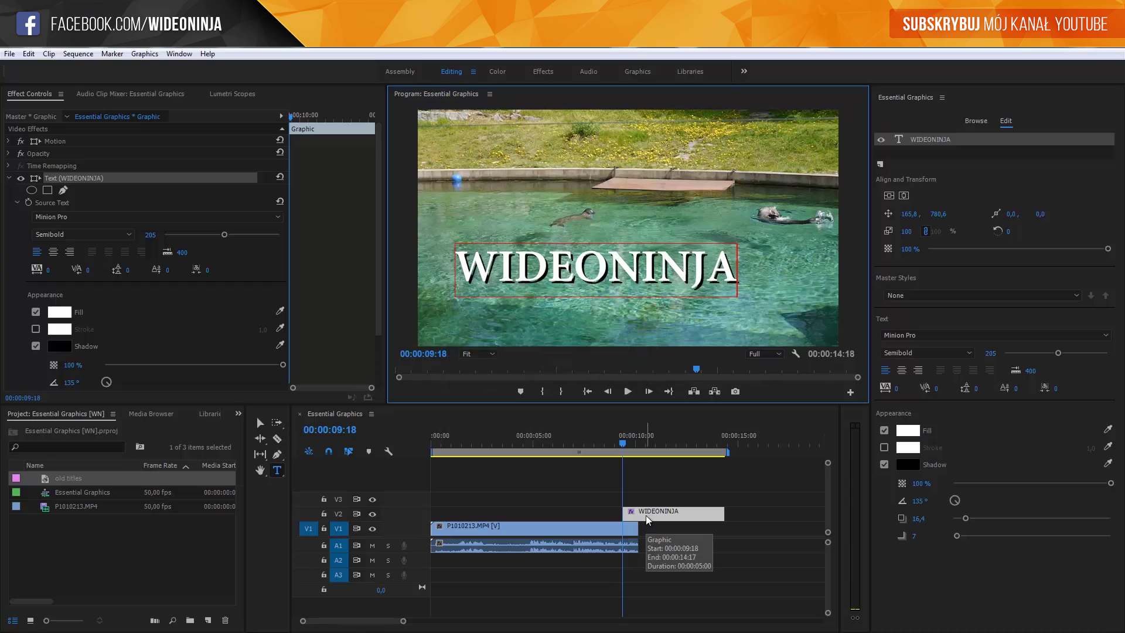
Drag the WIDEONINJA clip left onto the otter clip and put the playhead at 00:00:05:47.
{"action": "left_click", "coordinate": [660, 515]}
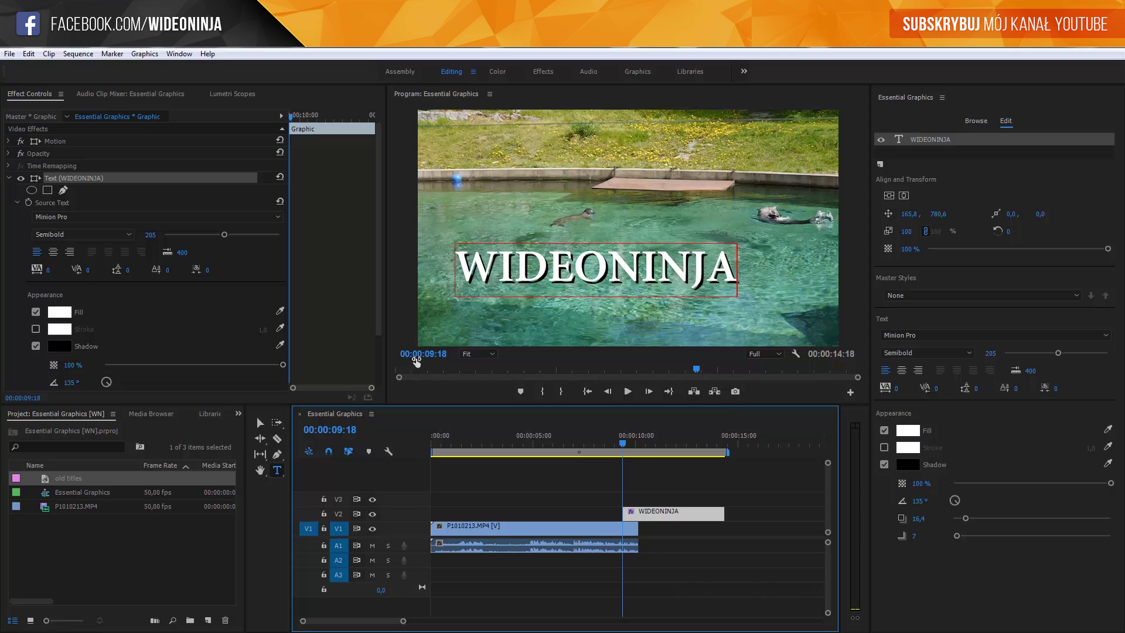
{"action": "left_click", "coordinate": [700, 556]}
{"action": "left_click", "coordinate": [626, 516]}
{"action": "left_click_drag", "start_coordinate": [626, 516], "coordinate": [556, 514]}
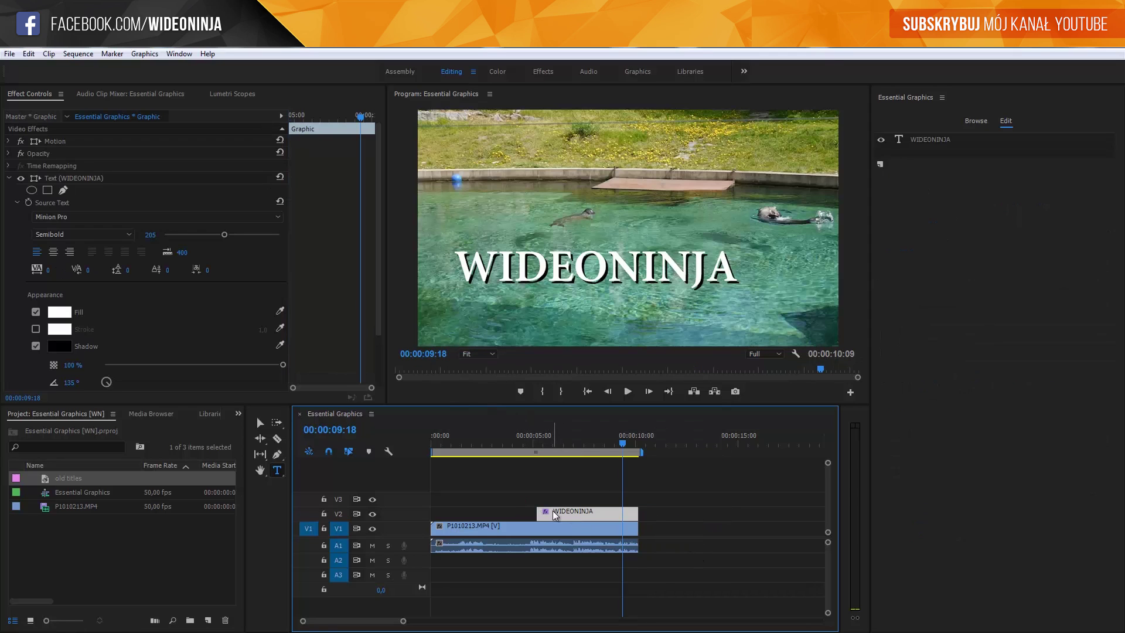
{"action": "mouse_move", "coordinate": [556, 515]}
{"action": "left_mouse_down"}
{"action": "mouse_move", "coordinate": [598, 520]}
{"action": "mouse_move", "coordinate": [534, 515]}
{"action": "left_mouse_up"}
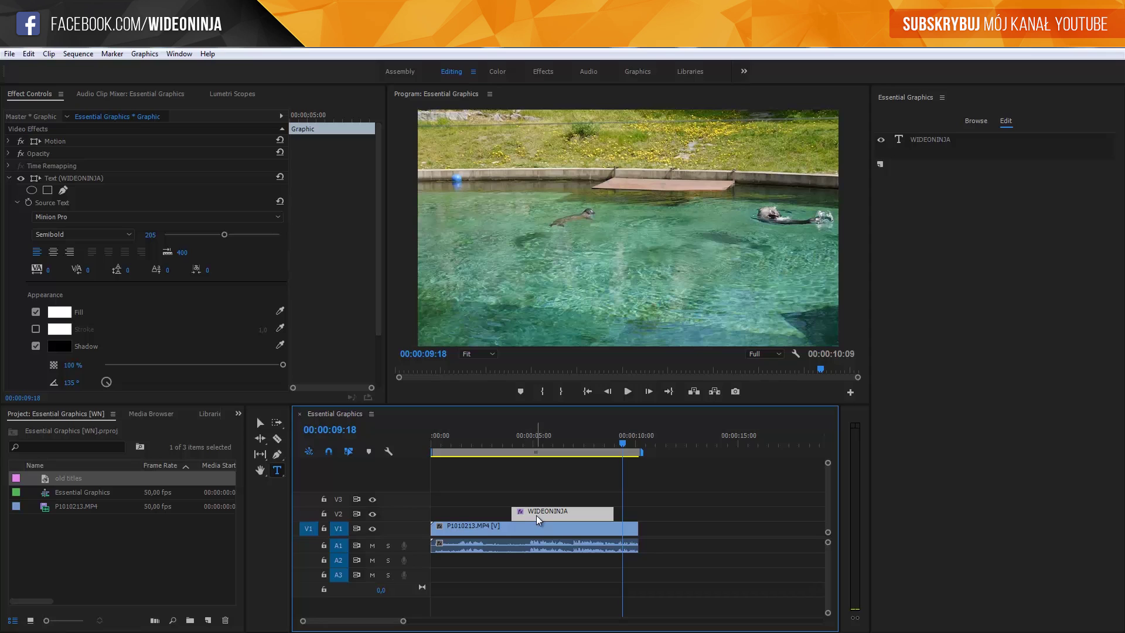
{"action": "left_click", "coordinate": [553, 438]}
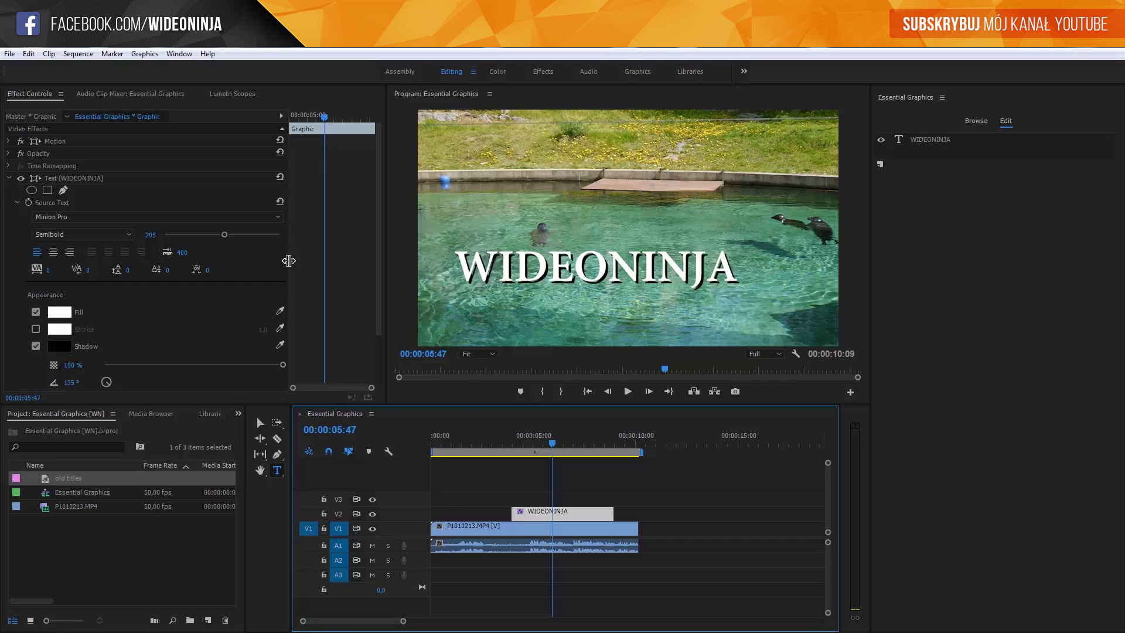
Scrub the WIDEONINJA font size down to 128 in Effect Controls, then start an empty text layer.
{"action": "left_click", "coordinate": [20, 182]}
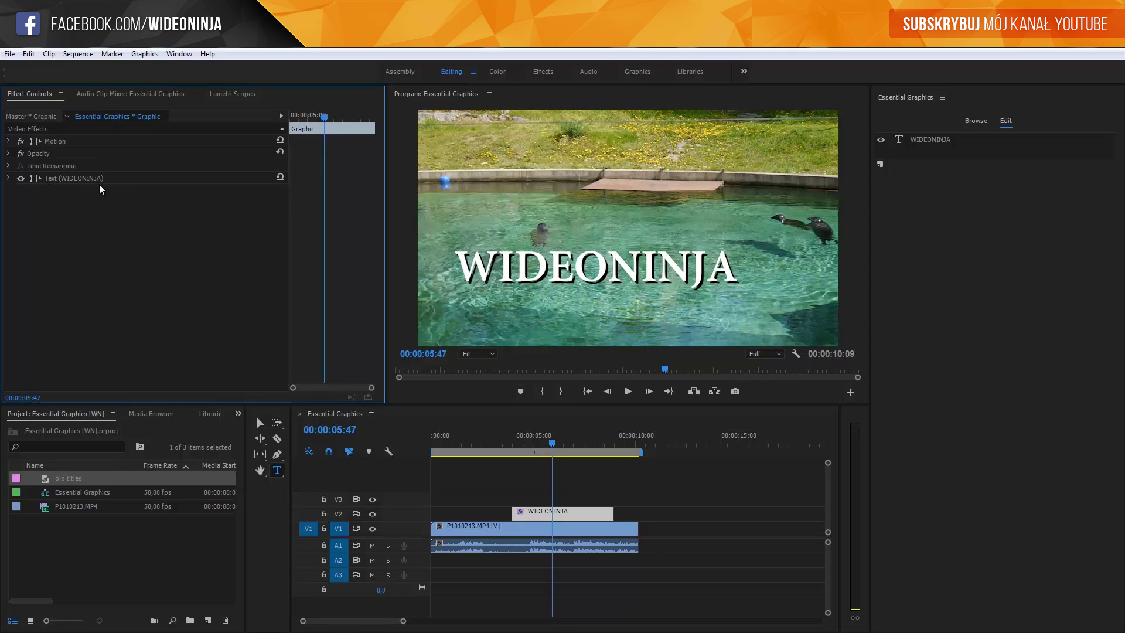
{"action": "left_click", "coordinate": [9, 179]}
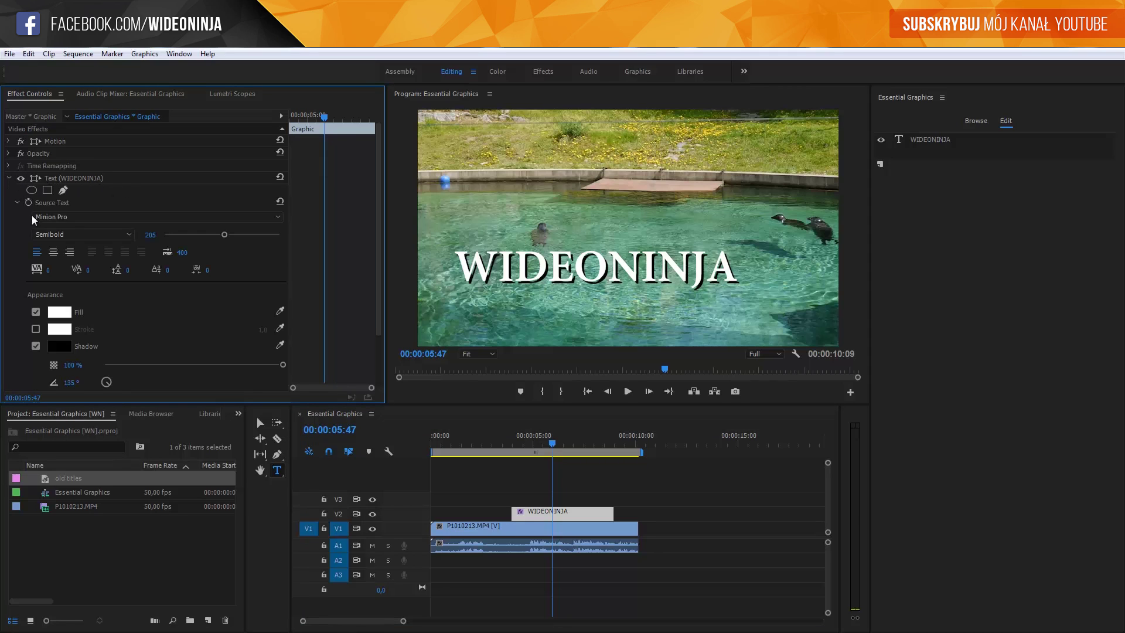
{"action": "left_click", "coordinate": [91, 216]}
{"action": "key", "text": "Escape"}
{"action": "left_click_drag", "start_coordinate": [226, 235], "coordinate": [233, 234]}
{"action": "left_click", "coordinate": [278, 471]}
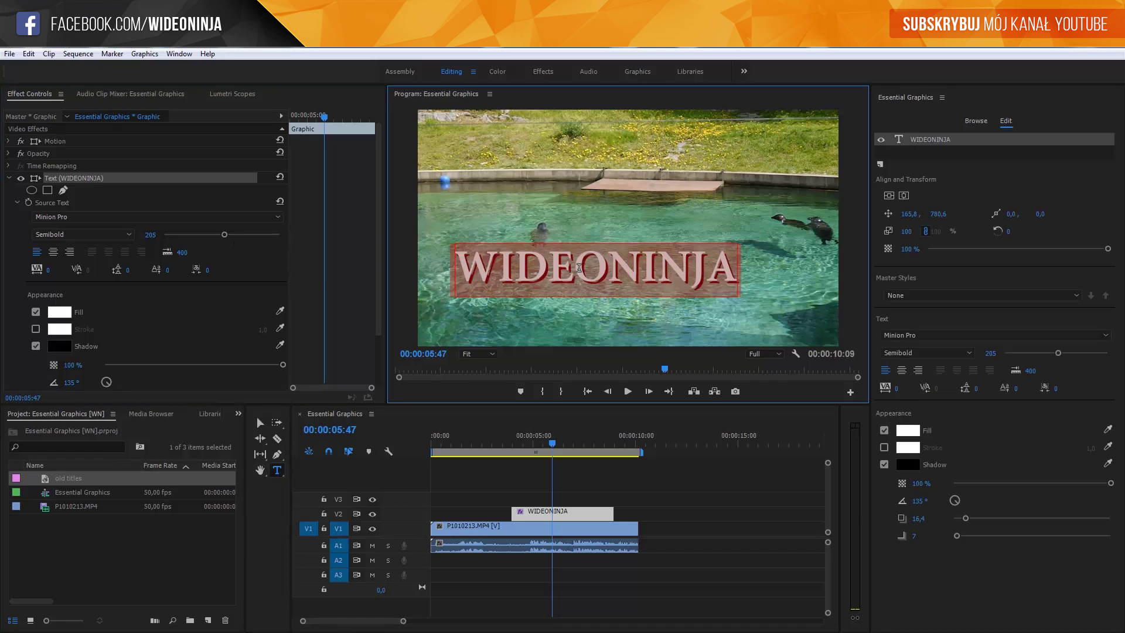
{"action": "left_click", "coordinate": [236, 234]}
{"action": "left_click_drag", "start_coordinate": [235, 235], "coordinate": [199, 237]}
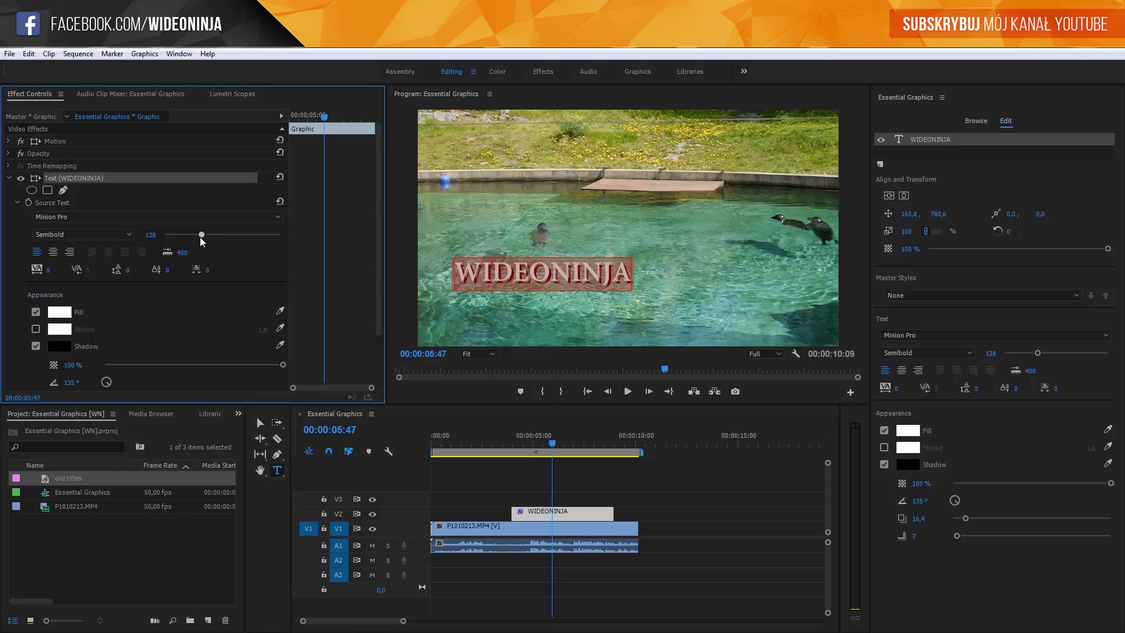
{"action": "left_click", "coordinate": [518, 298]}
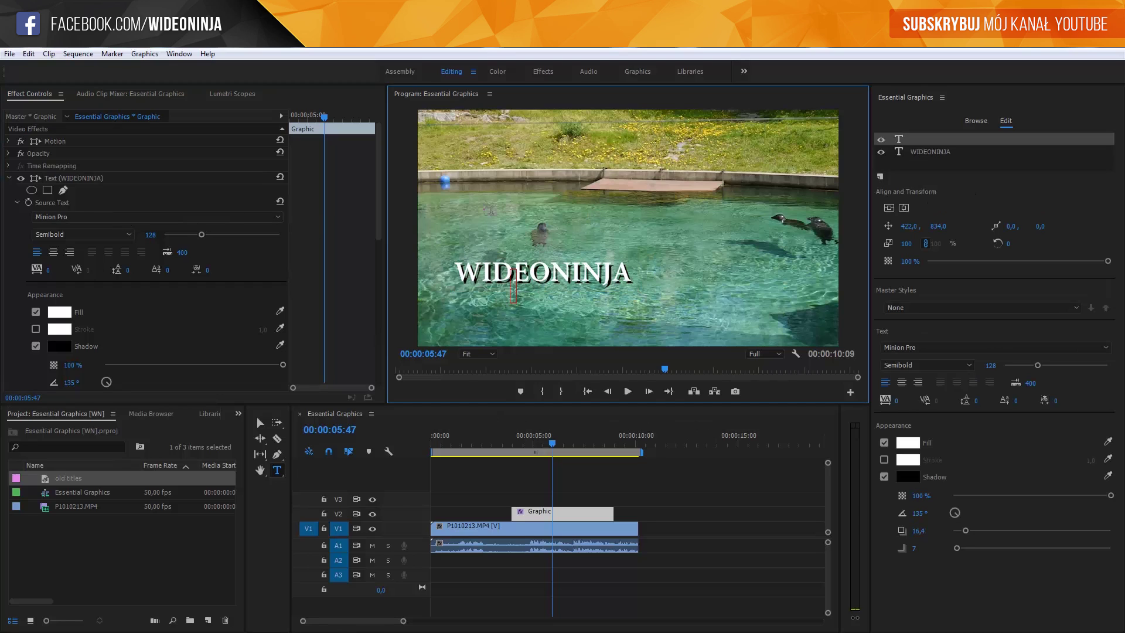
Discard the empty layer, select just the letters WIDEO and raise their font size to 178.
{"action": "left_click", "coordinate": [18, 191]}
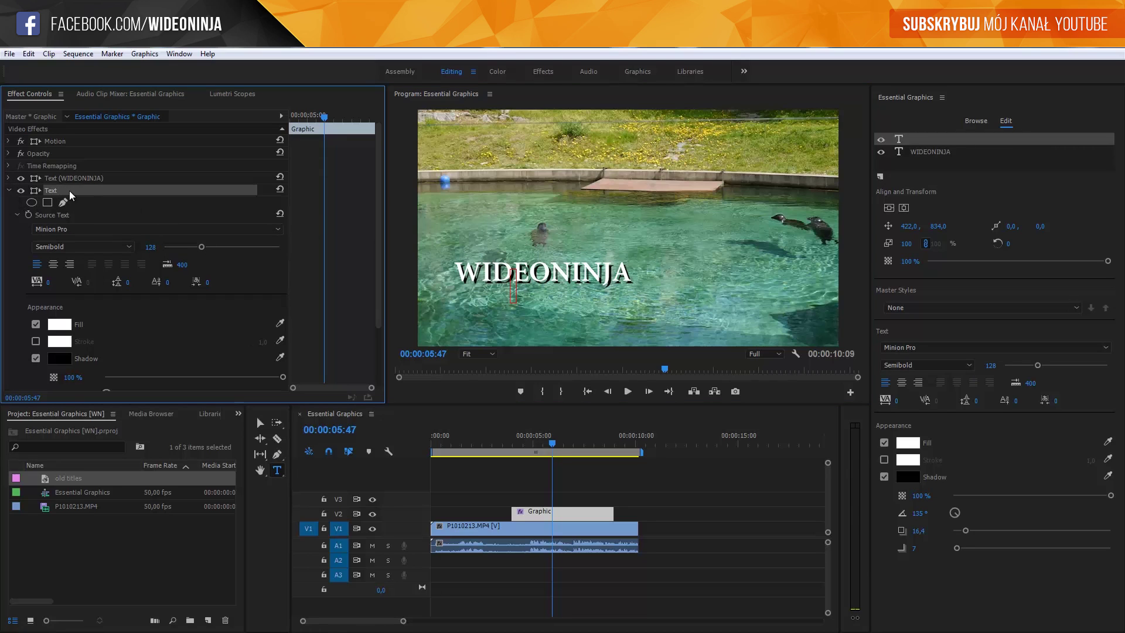
{"action": "left_click", "coordinate": [554, 272]}
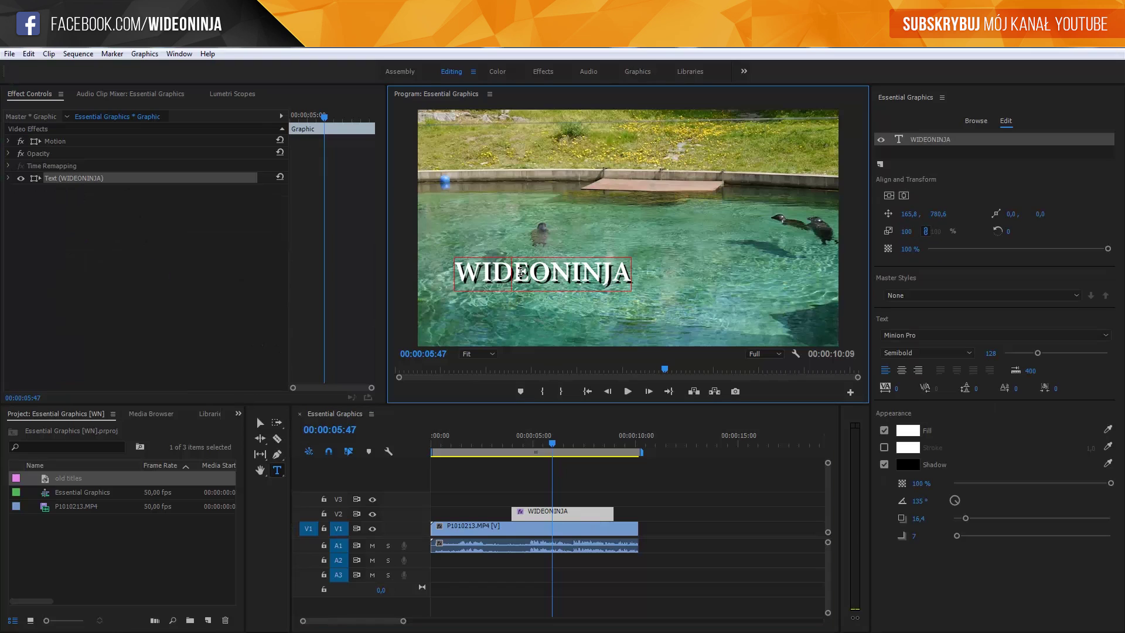
{"action": "left_click", "coordinate": [460, 275], "text": "shift"}
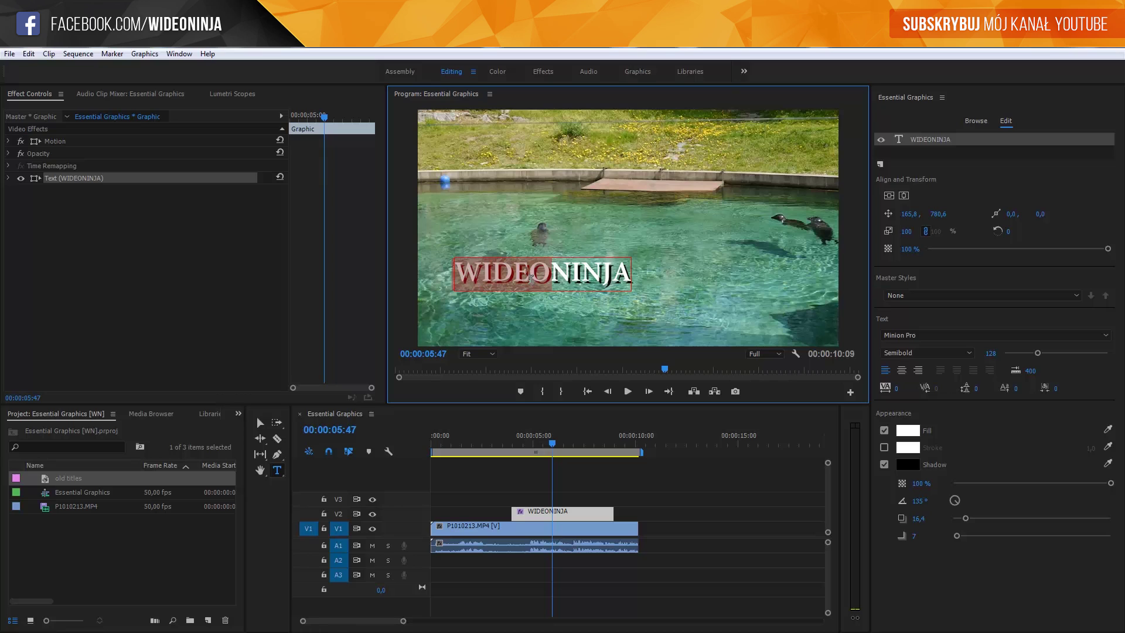
{"action": "left_click", "coordinate": [8, 178]}
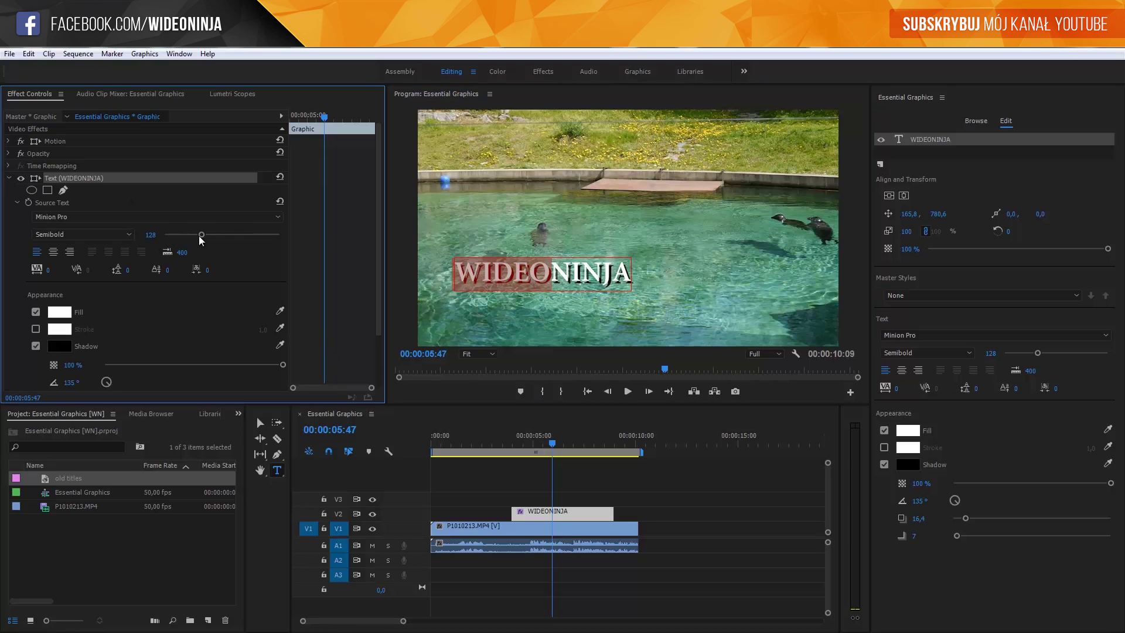
{"action": "left_click_drag", "start_coordinate": [206, 234], "coordinate": [215, 236]}
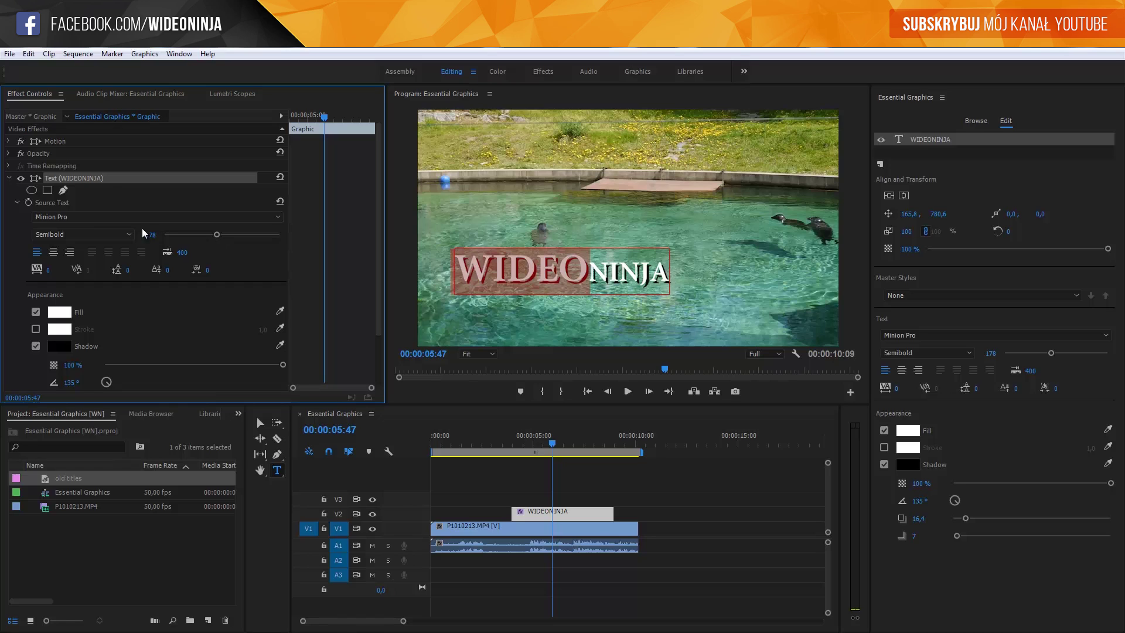
Set the title's drop shadow to 63% opacity, 112° angle, distance 12.5 and size 58.
{"action": "scroll", "coordinate": [175, 311], "scroll_direction": "down", "scroll_amount": 1}
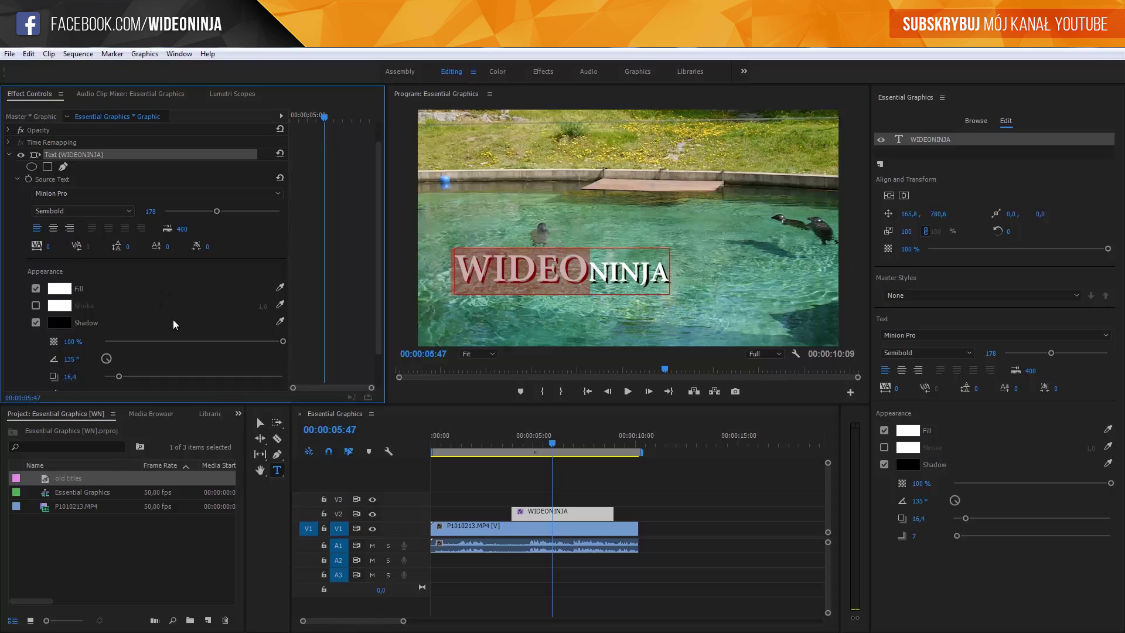
{"action": "scroll", "coordinate": [90, 282], "scroll_direction": "down", "scroll_amount": 1}
{"action": "scroll", "coordinate": [105, 311], "scroll_direction": "down", "scroll_amount": 1}
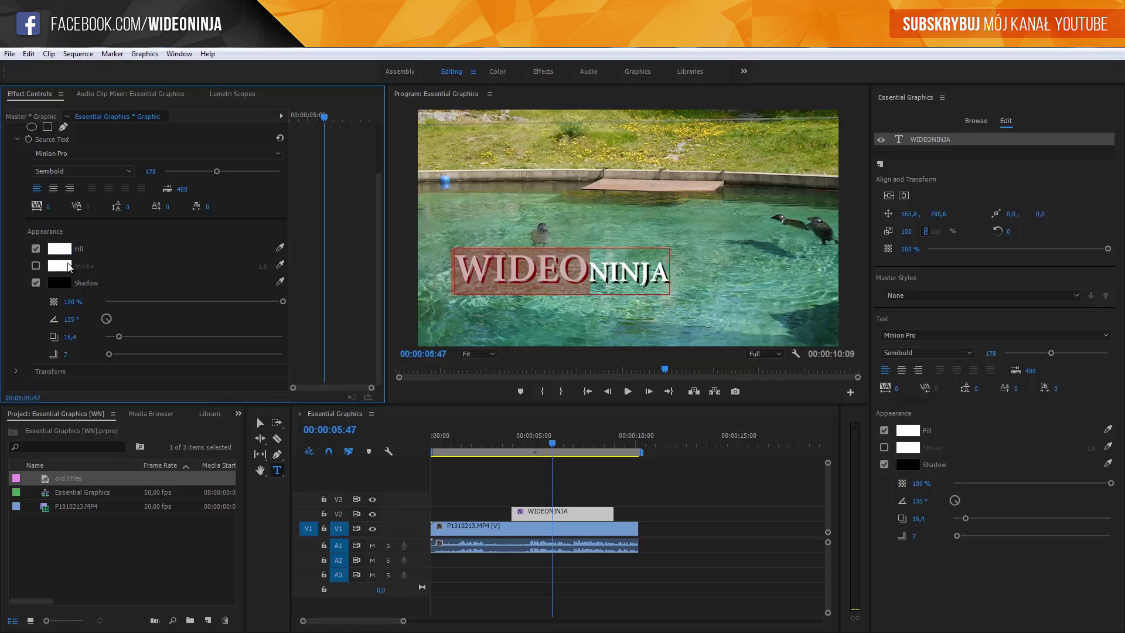
{"action": "left_click", "coordinate": [36, 282]}
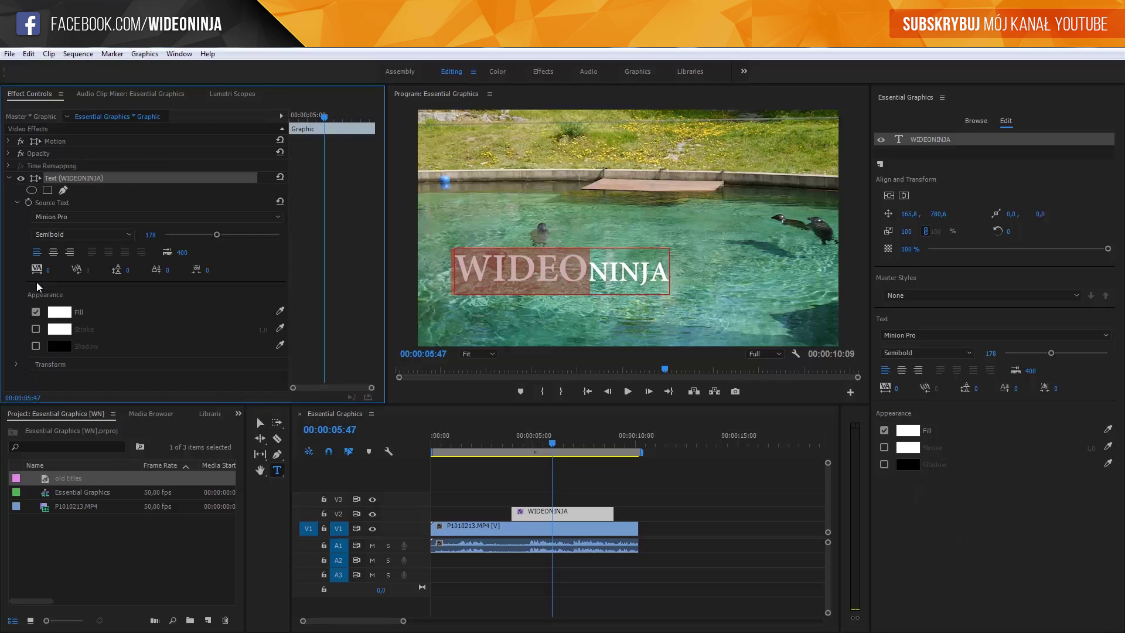
{"action": "left_click", "coordinate": [36, 345]}
{"action": "scroll", "coordinate": [251, 363], "scroll_direction": "down", "scroll_amount": 2}
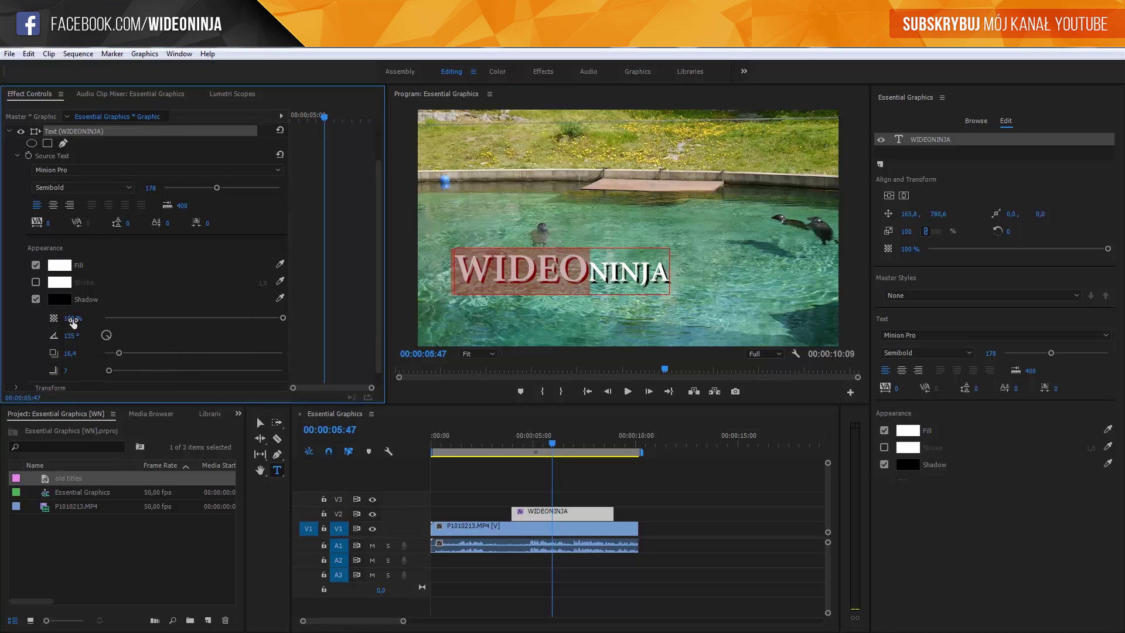
{"action": "mouse_move", "coordinate": [257, 318]}
{"action": "left_mouse_down"}
{"action": "mouse_move", "coordinate": [221, 318]}
{"action": "mouse_move", "coordinate": [232, 322]}
{"action": "left_mouse_up"}
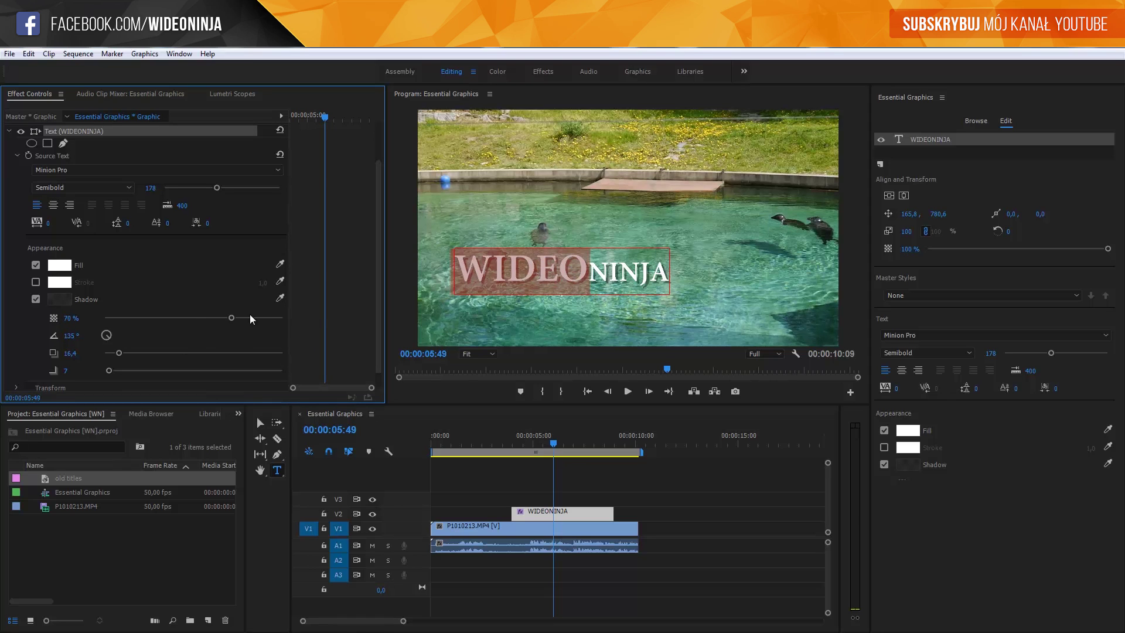
{"action": "left_click", "coordinate": [256, 318]}
{"action": "left_click_drag", "start_coordinate": [256, 319], "coordinate": [216, 318]}
{"action": "mouse_move", "coordinate": [111, 336]}
{"action": "left_mouse_down"}
{"action": "mouse_move", "coordinate": [135, 357]}
{"action": "mouse_move", "coordinate": [115, 362]}
{"action": "mouse_move", "coordinate": [186, 371]}
{"action": "left_mouse_up"}
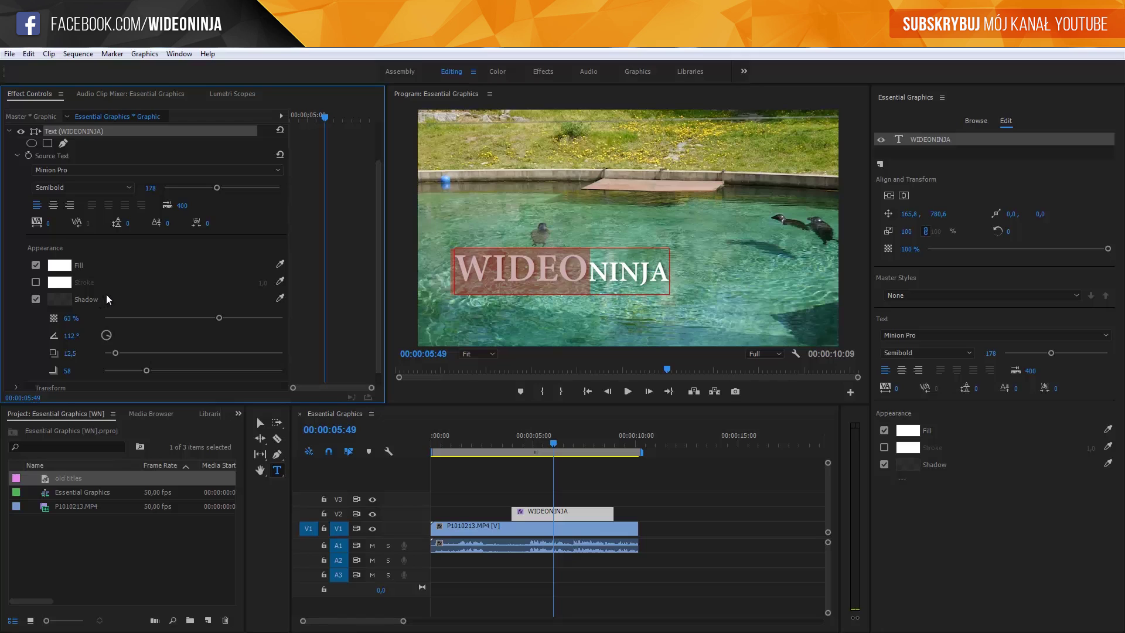
{"action": "scroll", "coordinate": [108, 296], "scroll_direction": "up", "scroll_amount": 1}
{"action": "left_click", "coordinate": [8, 155]}
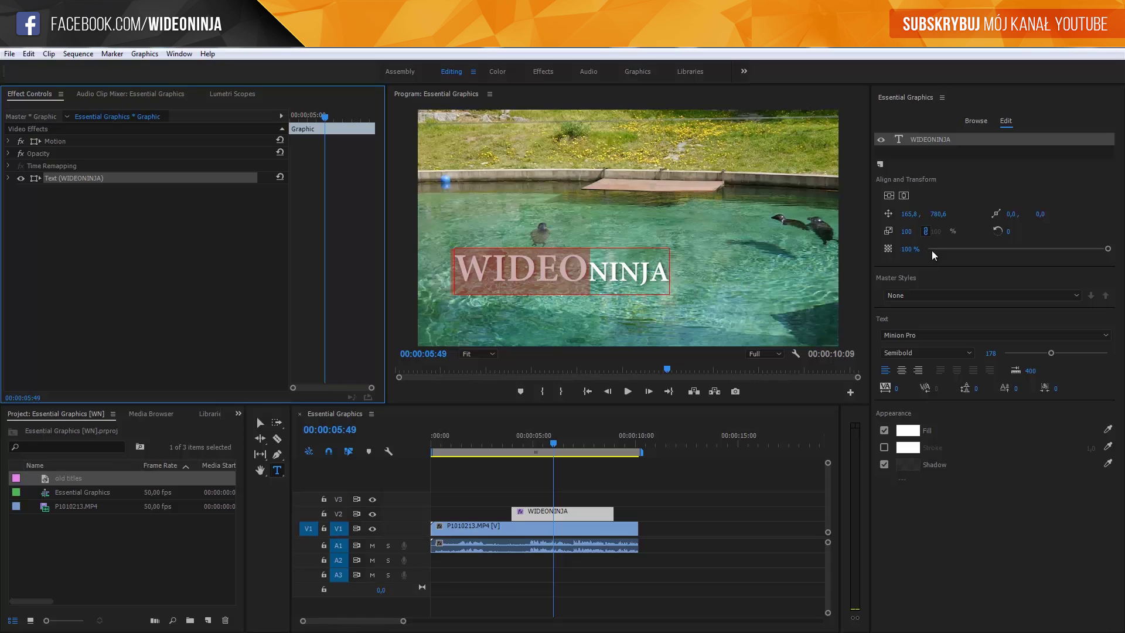
{"action": "key", "text": "shift+3"}
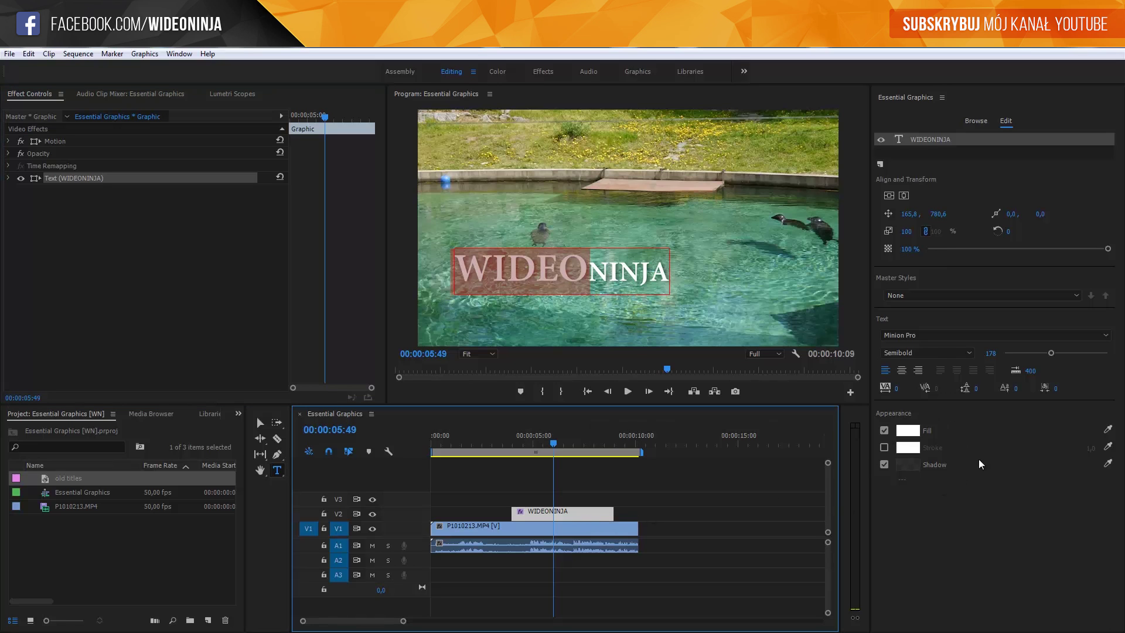
{"action": "left_click", "coordinate": [908, 450]}
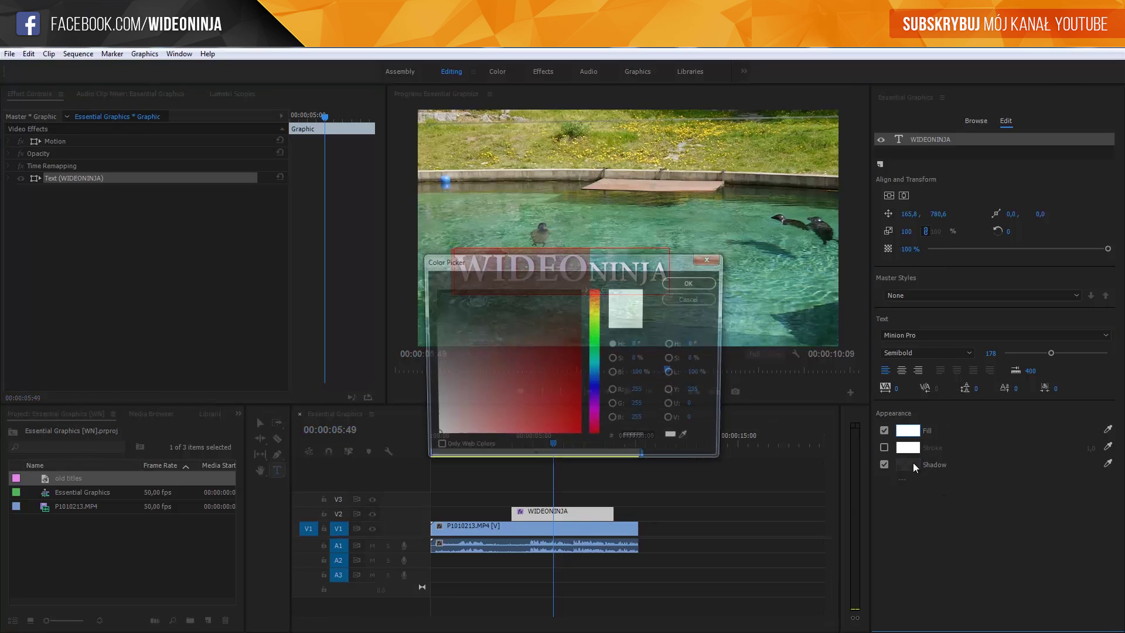
{"action": "left_click", "coordinate": [711, 259]}
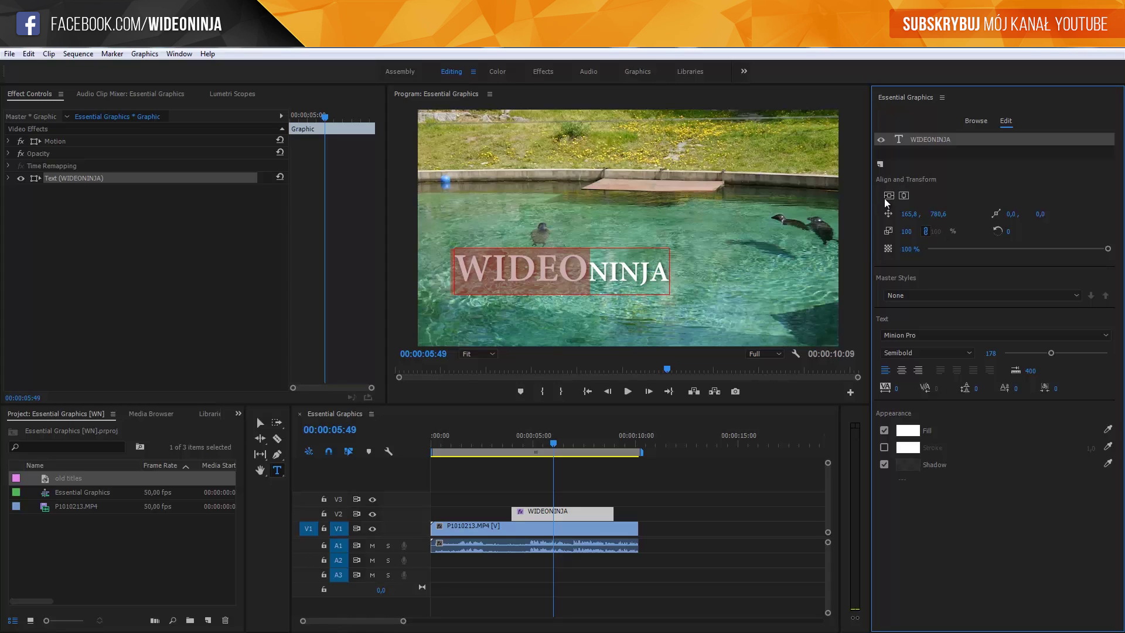
Try centre alignment, undo it, and scrub Position X so the title sits at 444.3, 758.6.
{"action": "left_click", "coordinate": [902, 195]}
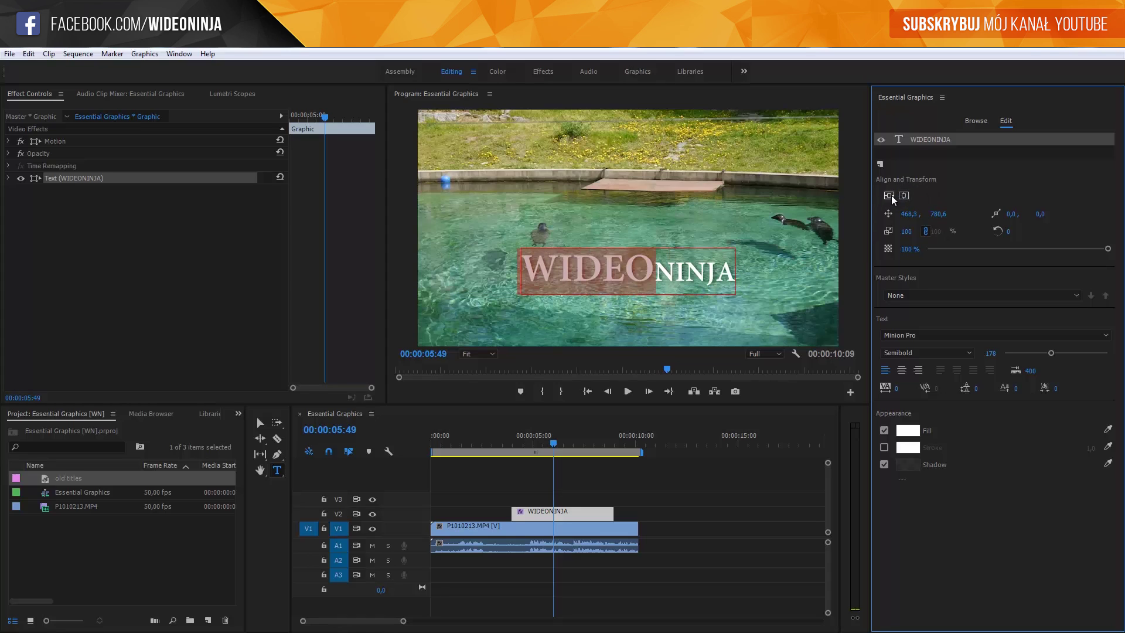
{"action": "left_click", "coordinate": [895, 196]}
{"action": "left_click", "coordinate": [904, 196]}
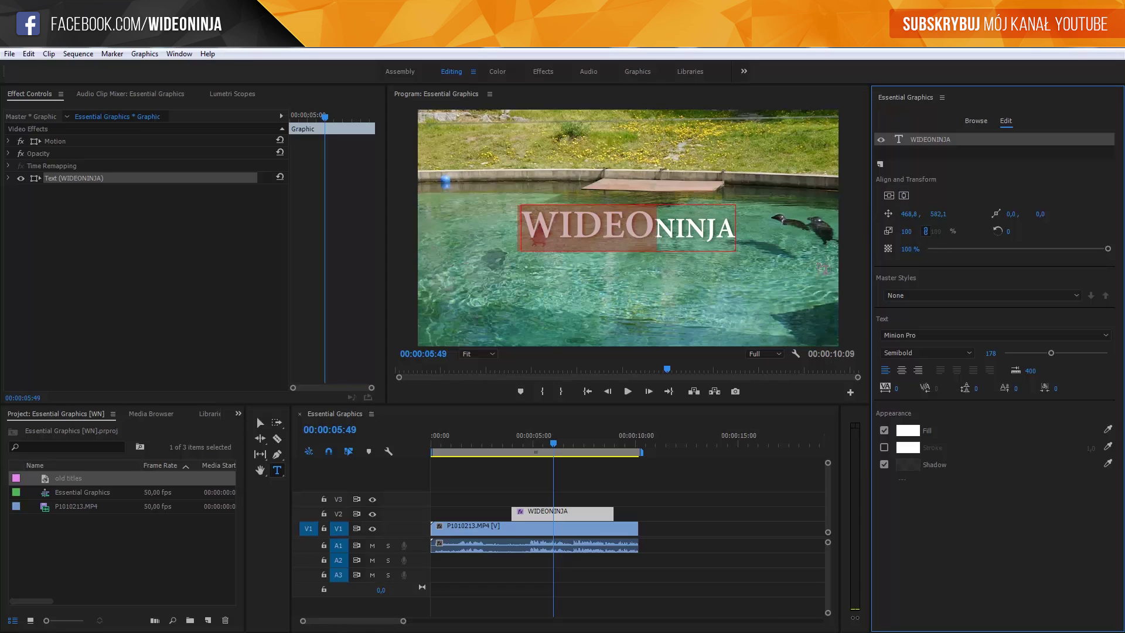
{"action": "key", "text": "ctrl+z"}
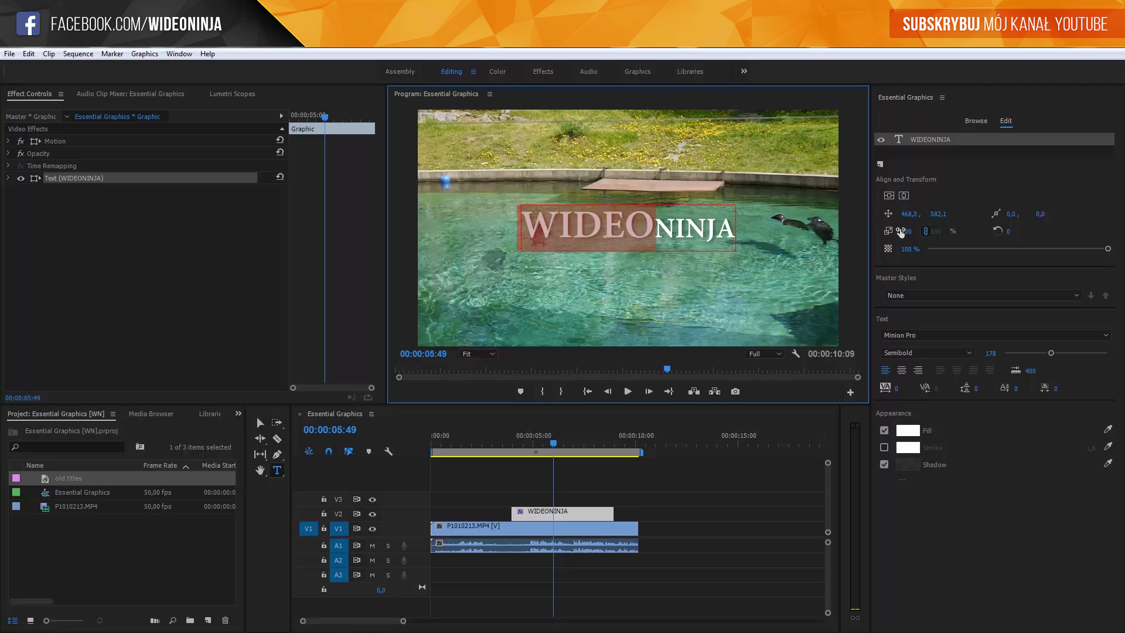
{"action": "key", "text": "ctrl+z"}
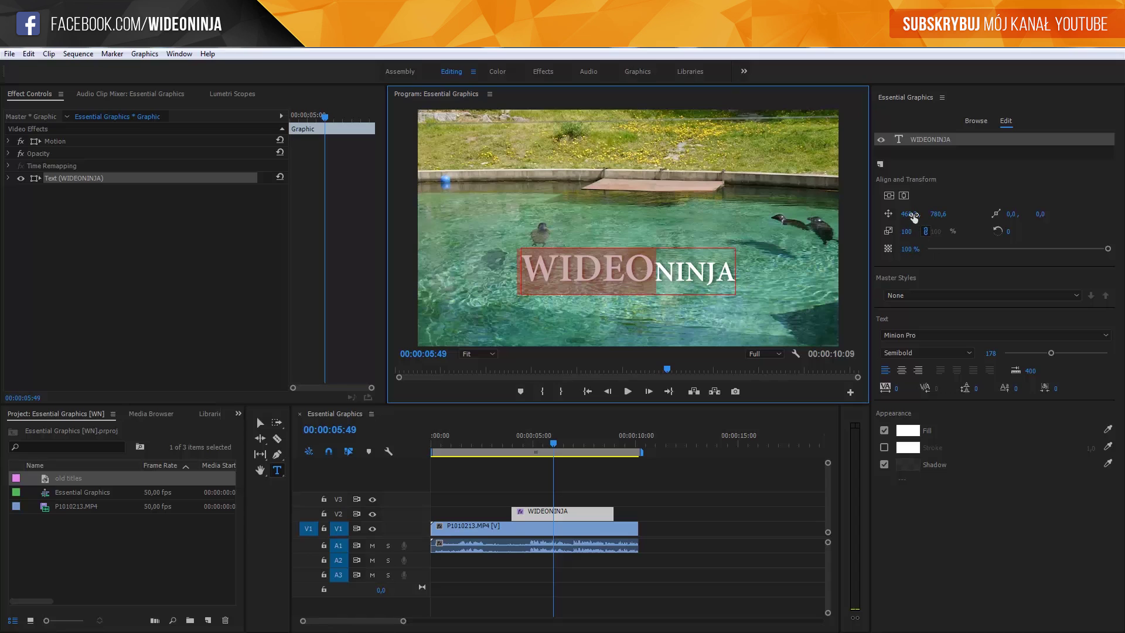
{"action": "mouse_move", "coordinate": [910, 214]}
{"action": "left_mouse_down"}
{"action": "mouse_move", "coordinate": [893, 218]}
{"action": "mouse_move", "coordinate": [927, 218]}
{"action": "left_mouse_up"}
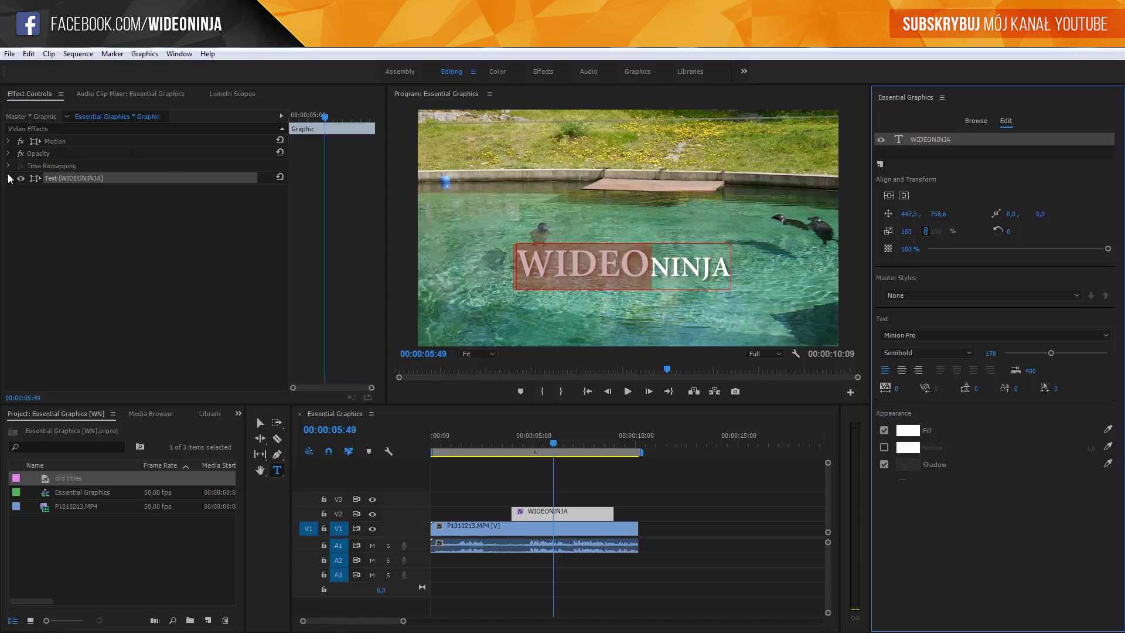
{"action": "left_click", "coordinate": [9, 178]}
{"action": "left_click_drag", "start_coordinate": [908, 215], "coordinate": [908, 216]}
Drag the title into the lower-left corner at 59.7, 939.6, trying 37% opacity then undoing it.
{"action": "left_click", "coordinate": [259, 422]}
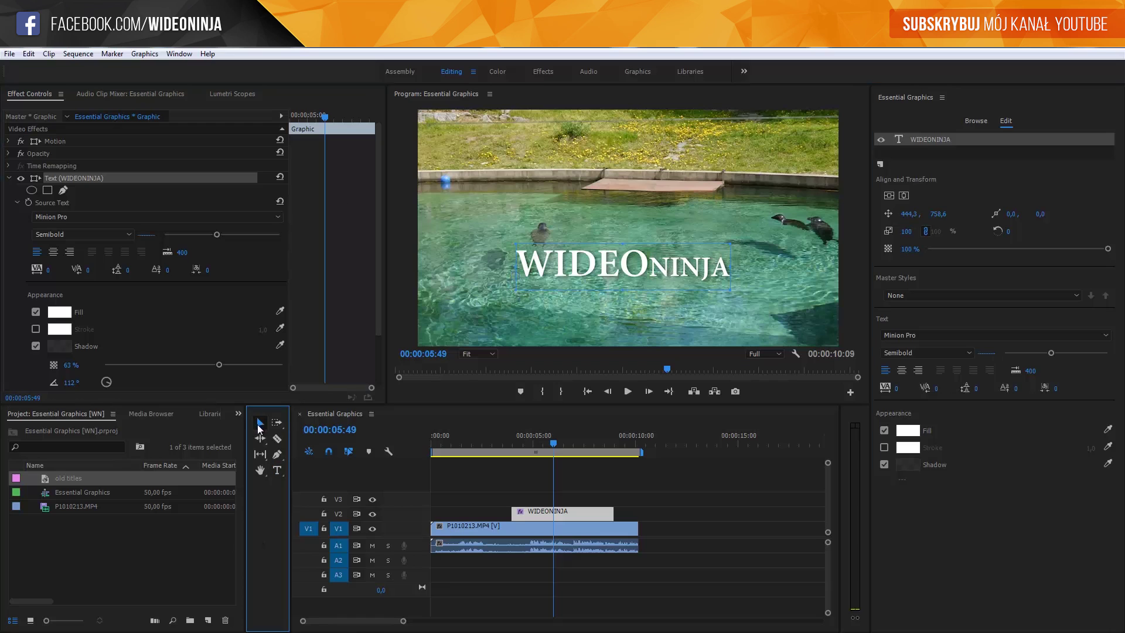
{"action": "mouse_move", "coordinate": [593, 284]}
{"action": "left_mouse_down"}
{"action": "mouse_move", "coordinate": [551, 291]}
{"action": "mouse_move", "coordinate": [607, 266]}
{"action": "mouse_move", "coordinate": [519, 304]}
{"action": "left_mouse_up"}
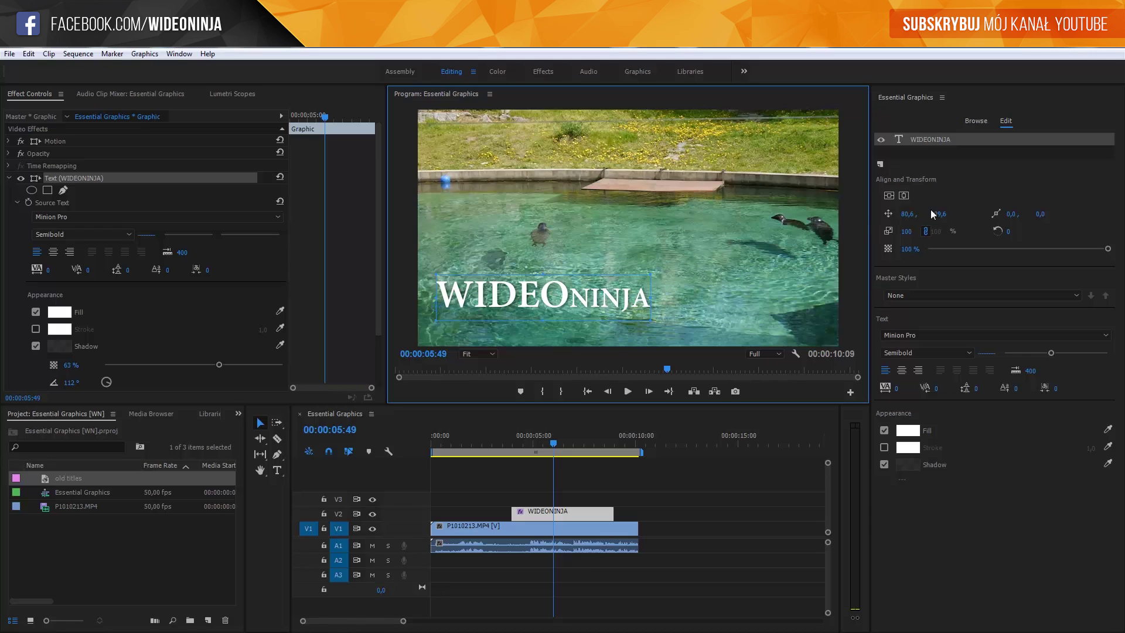
{"action": "left_click_drag", "start_coordinate": [599, 309], "coordinate": [594, 319]}
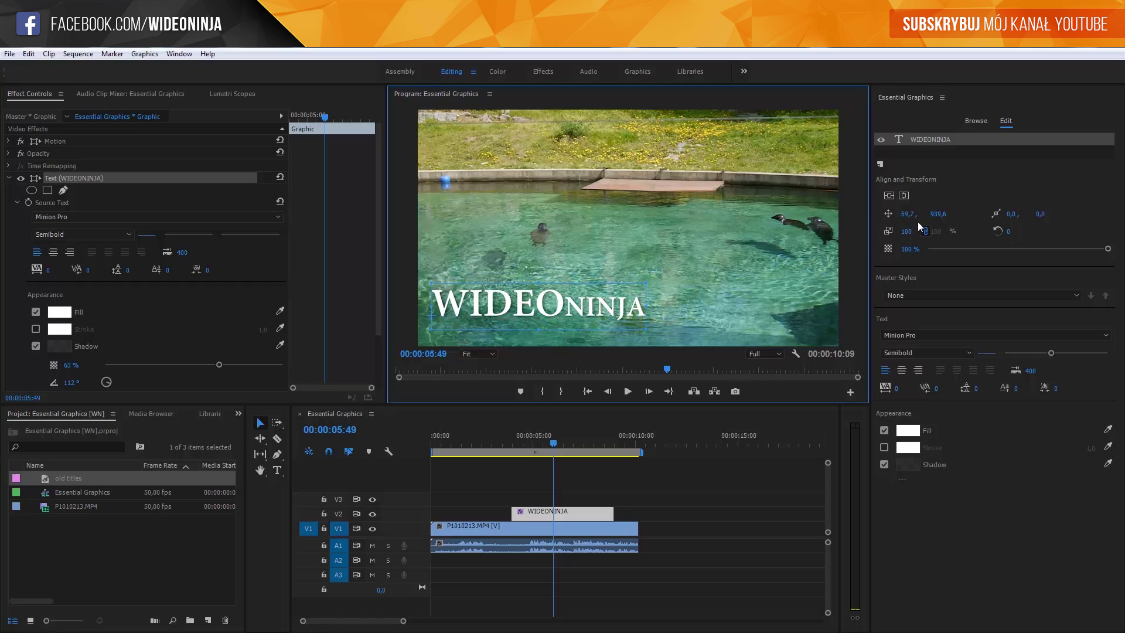
{"action": "left_click_drag", "start_coordinate": [1108, 249], "coordinate": [994, 249]}
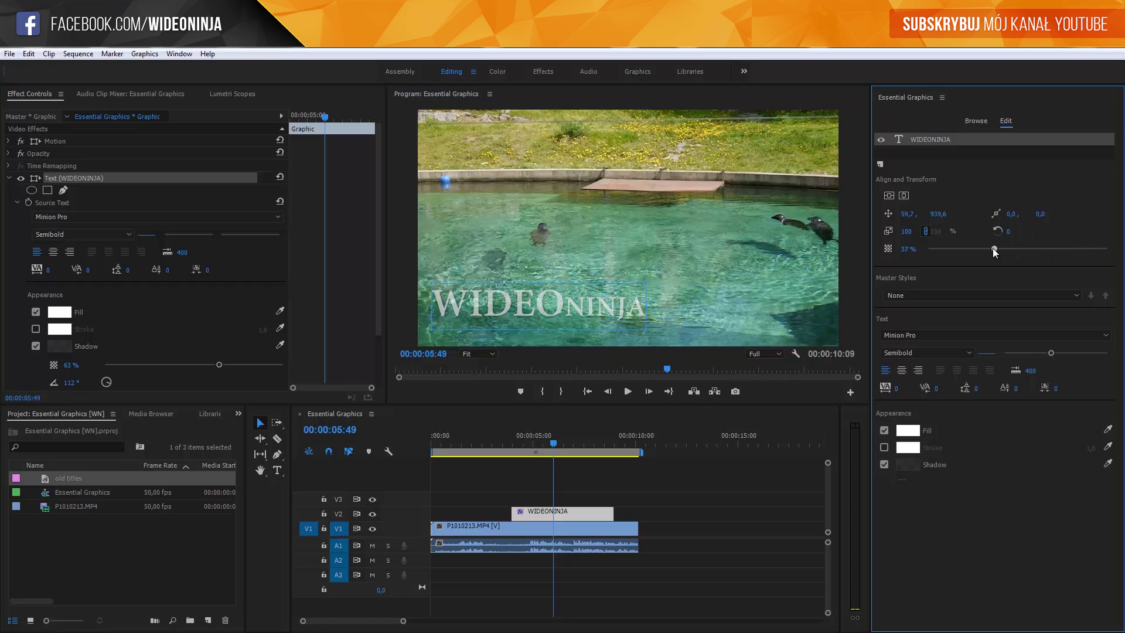
{"action": "key", "text": "ctrl+z"}
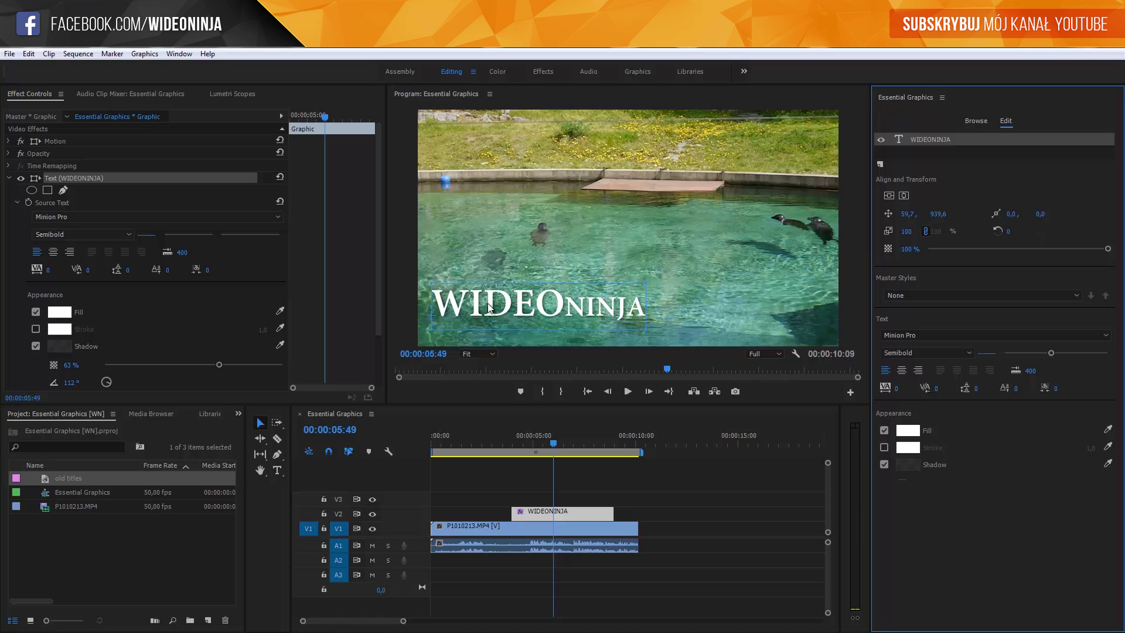
Set the title's anchor point to 358.0, -56.0 and drag it to the top-left of the frame.
{"action": "left_click_drag", "start_coordinate": [490, 307], "coordinate": [501, 305]}
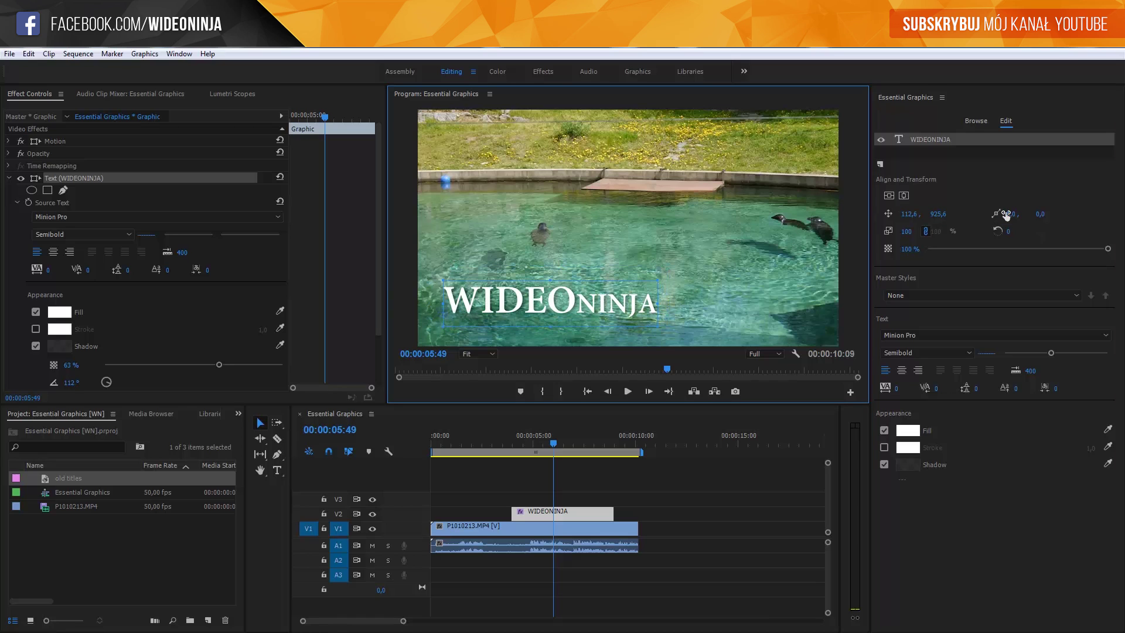
{"action": "left_click_drag", "start_coordinate": [1006, 216], "coordinate": [1080, 212]}
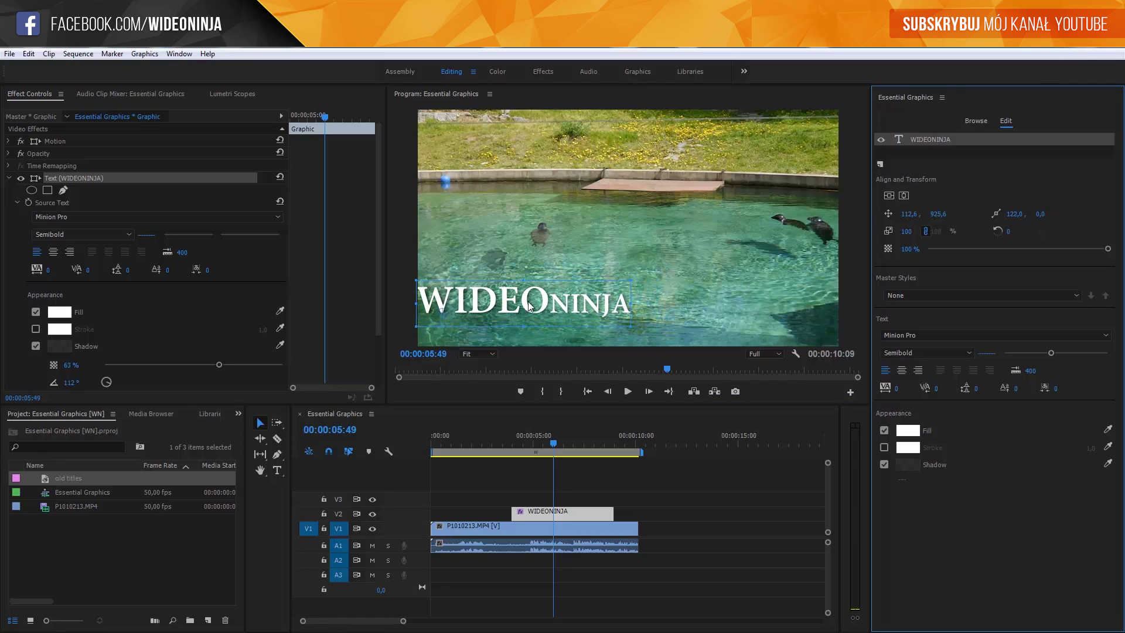
{"action": "left_click_drag", "start_coordinate": [529, 305], "coordinate": [603, 147]}
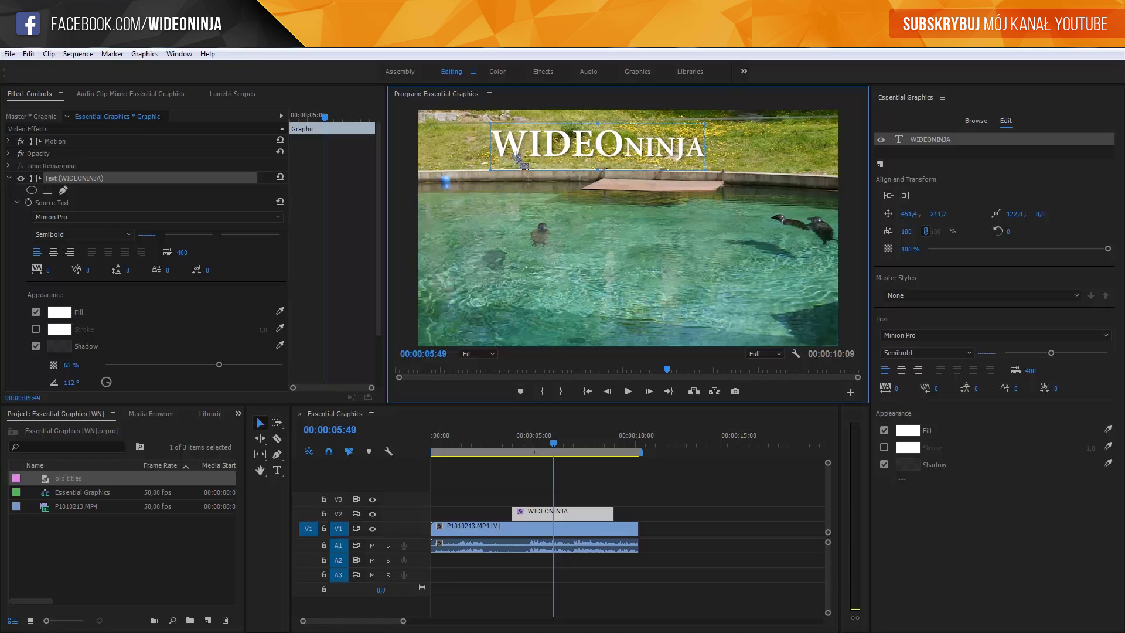
{"action": "mouse_move", "coordinate": [1014, 215]}
{"action": "left_mouse_down"}
{"action": "mouse_move", "coordinate": [996, 220]}
{"action": "mouse_move", "coordinate": [1067, 227]}
{"action": "mouse_move", "coordinate": [925, 237]}
{"action": "mouse_move", "coordinate": [1046, 234]}
{"action": "mouse_move", "coordinate": [1011, 243]}
{"action": "left_mouse_up"}
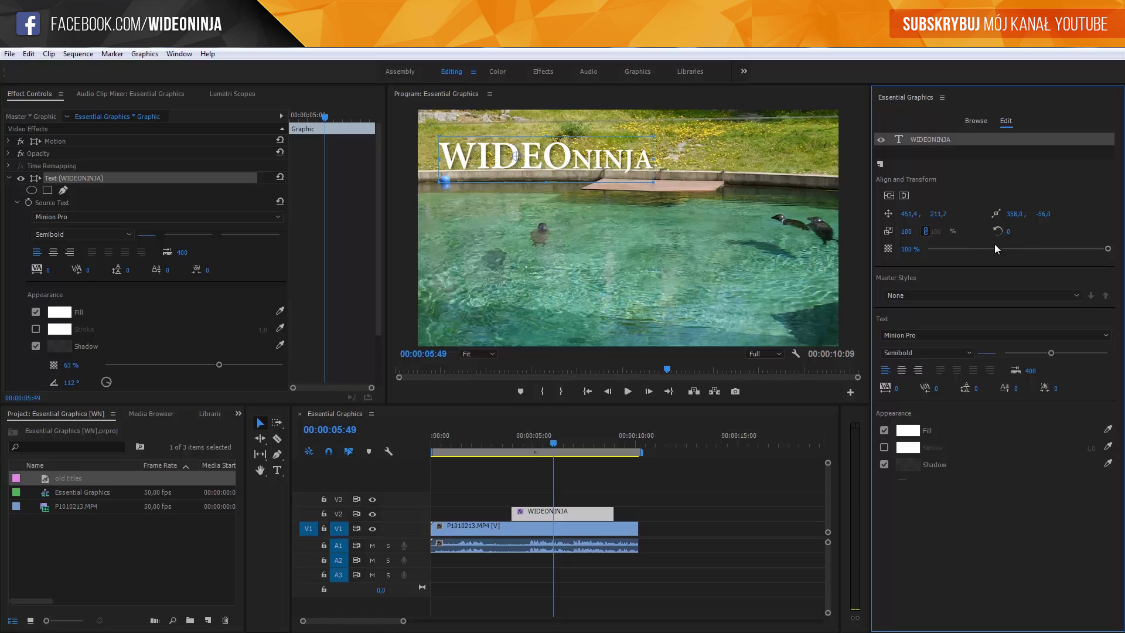
Reset the title's rotation to 0° and drag it down to position 405.4, 834.6 over the water.
{"action": "mouse_move", "coordinate": [1007, 231]}
{"action": "left_mouse_down"}
{"action": "mouse_move", "coordinate": [1038, 231]}
{"action": "mouse_move", "coordinate": [1011, 231]}
{"action": "left_mouse_up"}
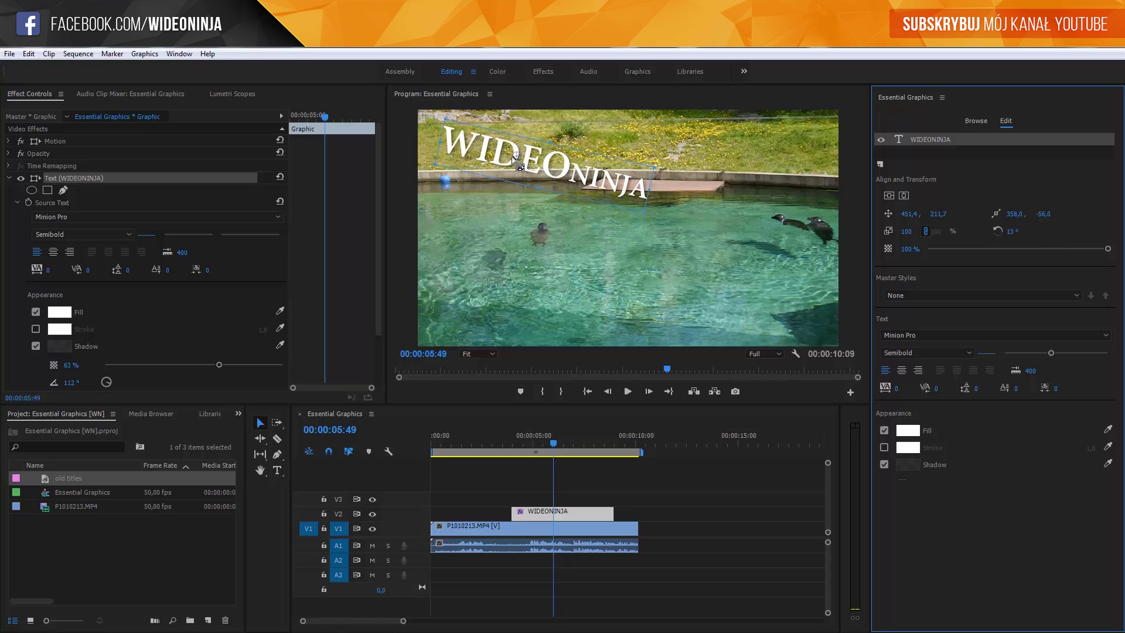
{"action": "left_click_drag", "start_coordinate": [516, 162], "coordinate": [439, 183]}
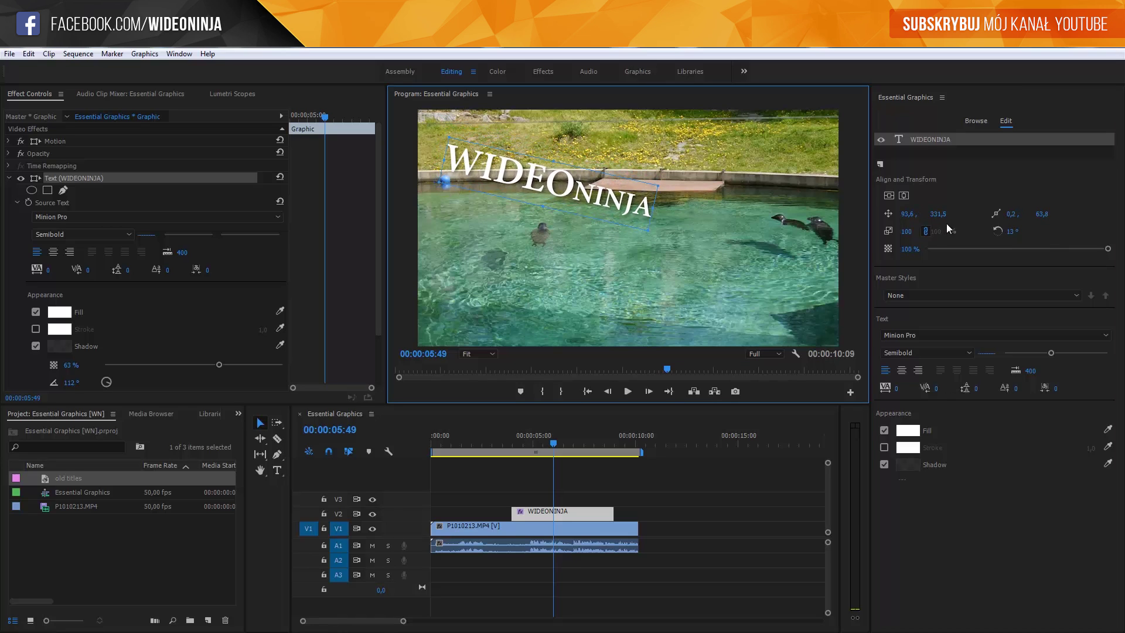
{"action": "mouse_move", "coordinate": [1010, 233]}
{"action": "left_mouse_down"}
{"action": "mouse_move", "coordinate": [1029, 236]}
{"action": "mouse_move", "coordinate": [1016, 230]}
{"action": "left_mouse_up"}
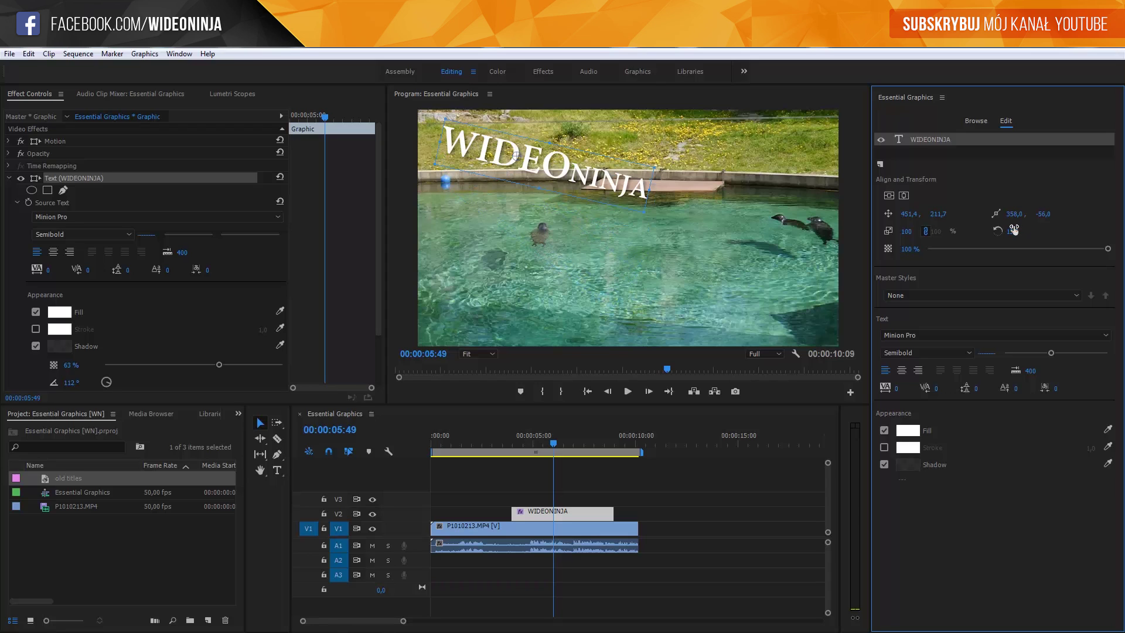
{"action": "type", "text": "0"}
{"action": "key", "text": "Return"}
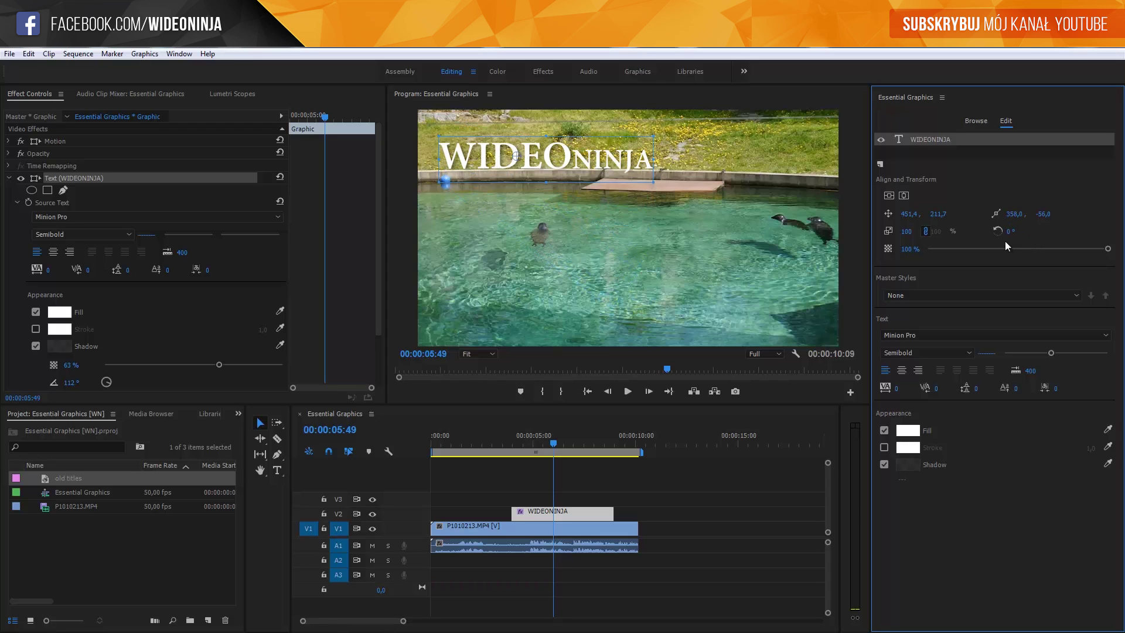
{"action": "mouse_move", "coordinate": [500, 165]}
{"action": "left_mouse_down"}
{"action": "mouse_move", "coordinate": [513, 271]}
{"action": "mouse_move", "coordinate": [492, 296]}
{"action": "left_mouse_up"}
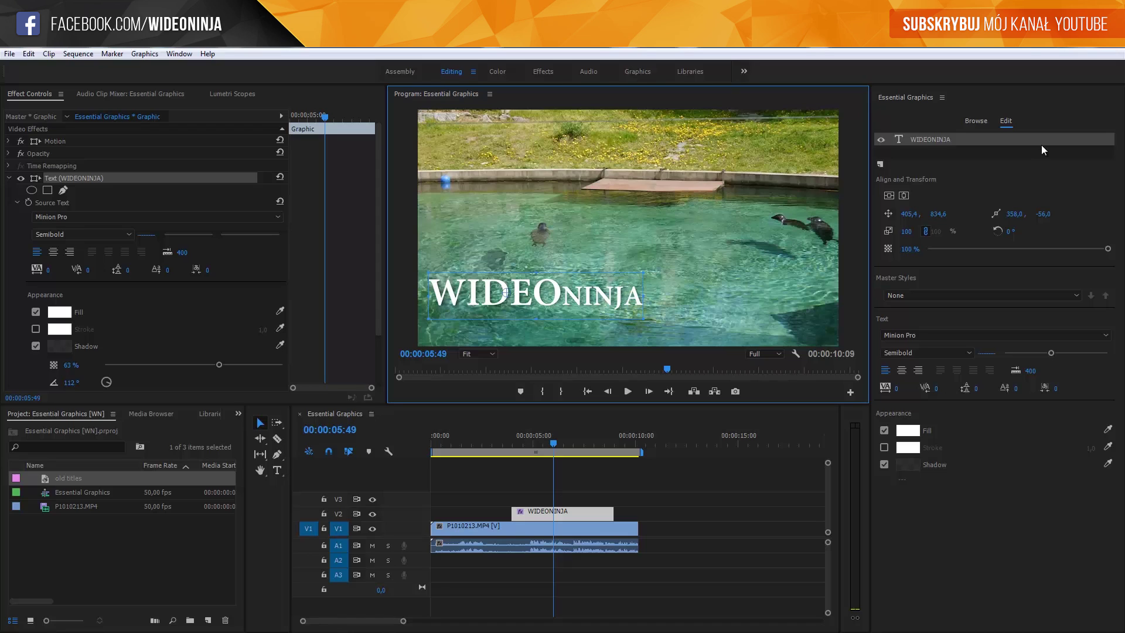
{"action": "left_click", "coordinate": [976, 121]}
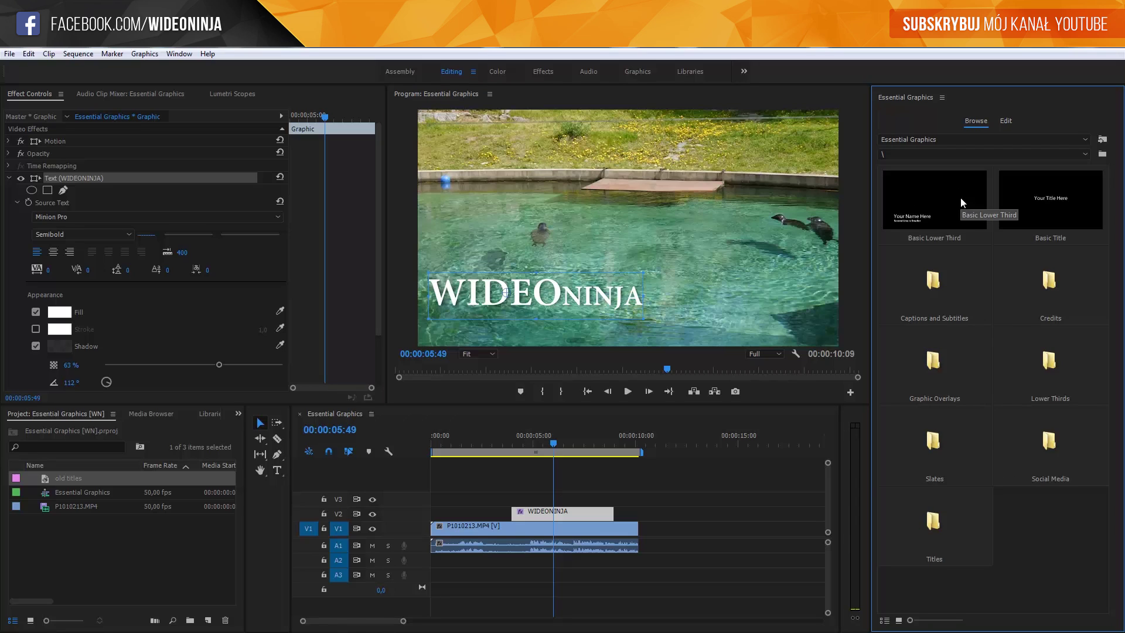
{"action": "mouse_move", "coordinate": [961, 198]}
{"action": "left_mouse_down"}
{"action": "mouse_move", "coordinate": [481, 503]}
{"action": "mouse_move", "coordinate": [433, 501]}
{"action": "left_mouse_up"}
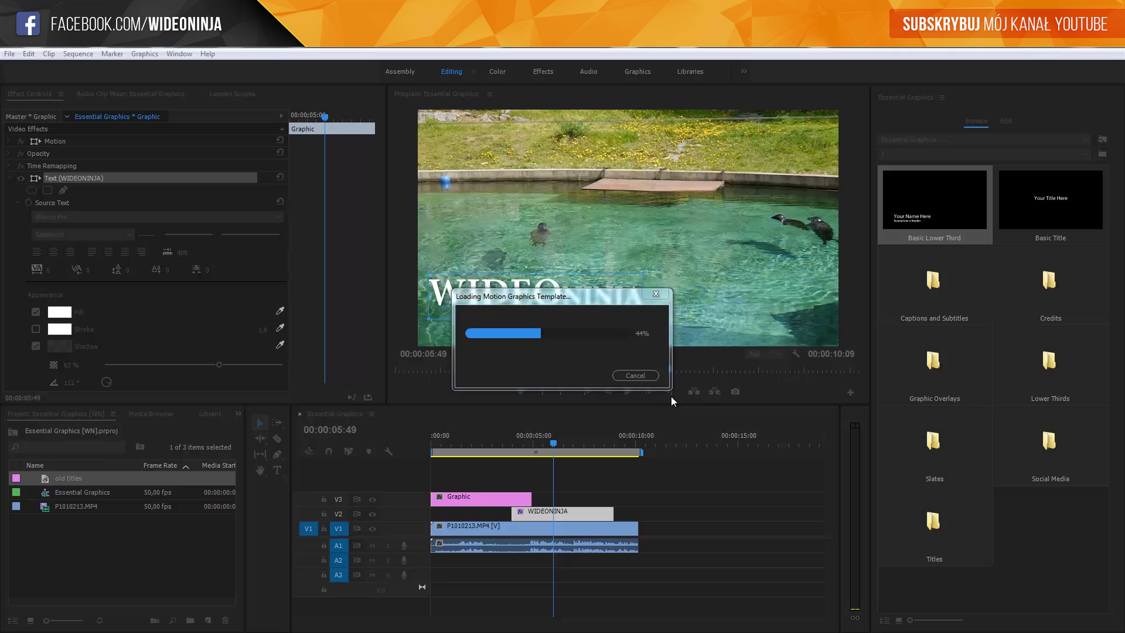
{"action": "left_click", "coordinate": [485, 444]}
{"action": "left_click_drag", "start_coordinate": [484, 444], "coordinate": [493, 444]}
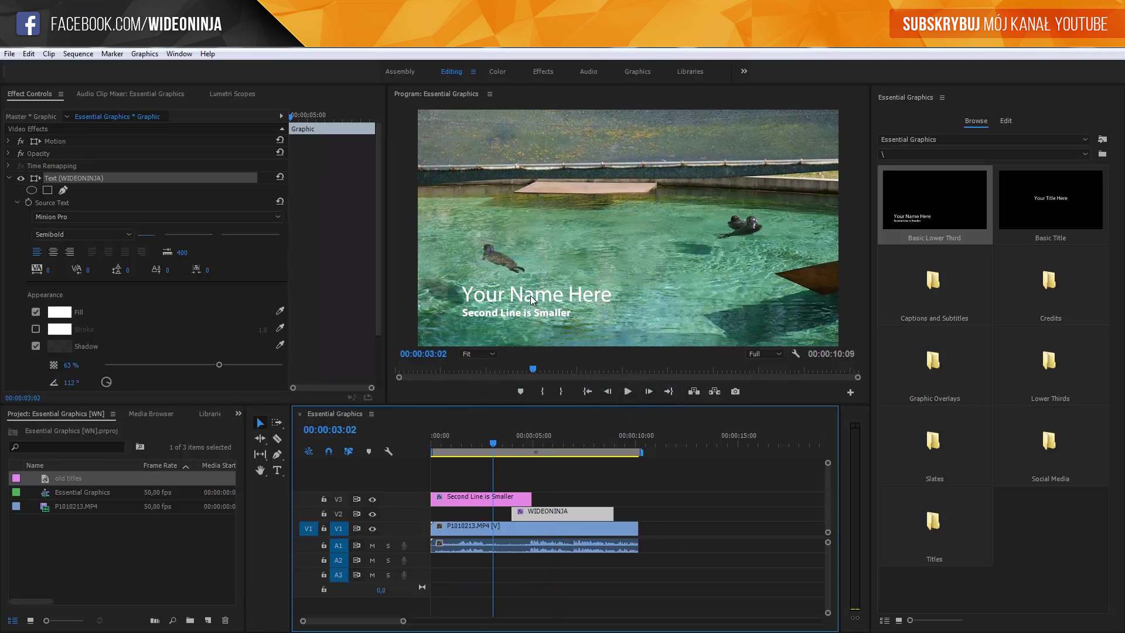
{"action": "left_click", "coordinate": [519, 365]}
{"action": "left_click", "coordinate": [463, 442]}
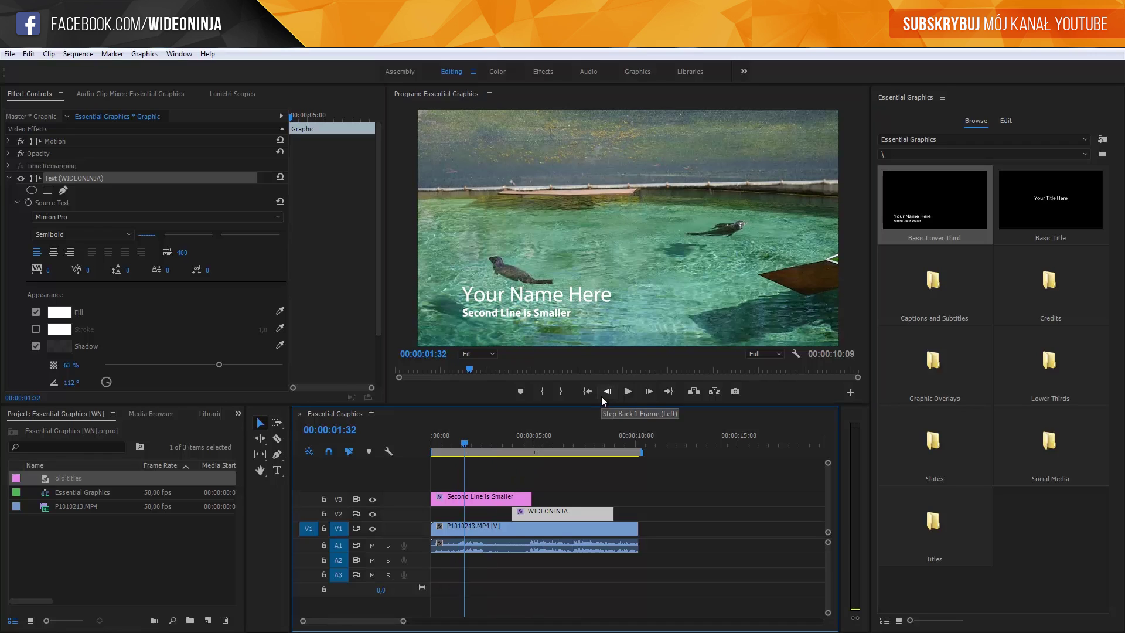
{"action": "left_click", "coordinate": [494, 497]}
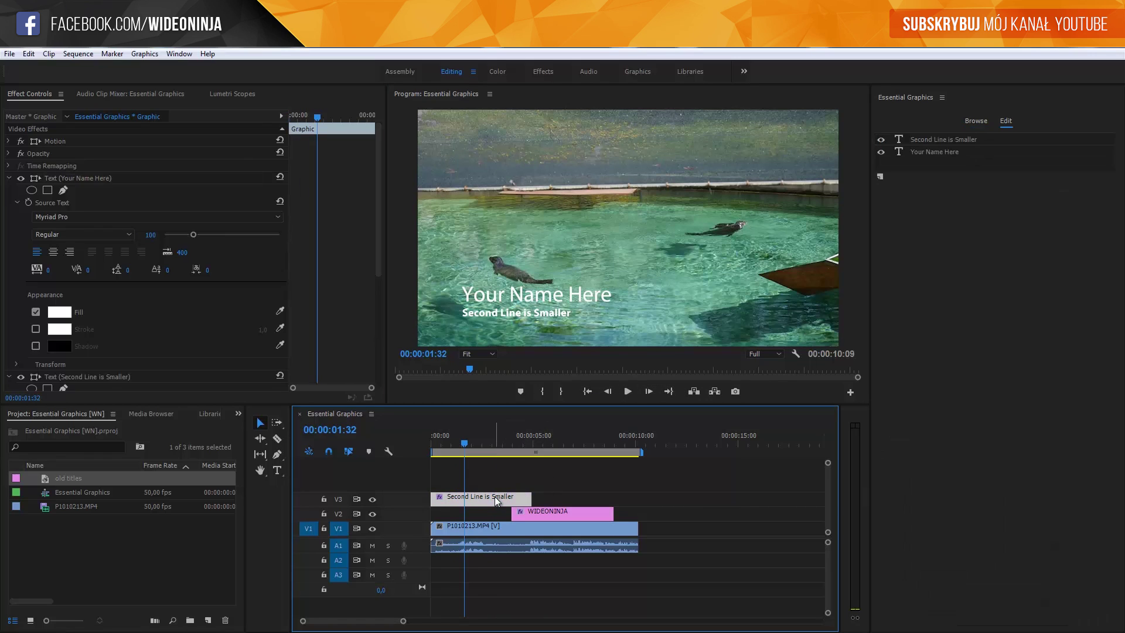
{"action": "key", "text": "Delete"}
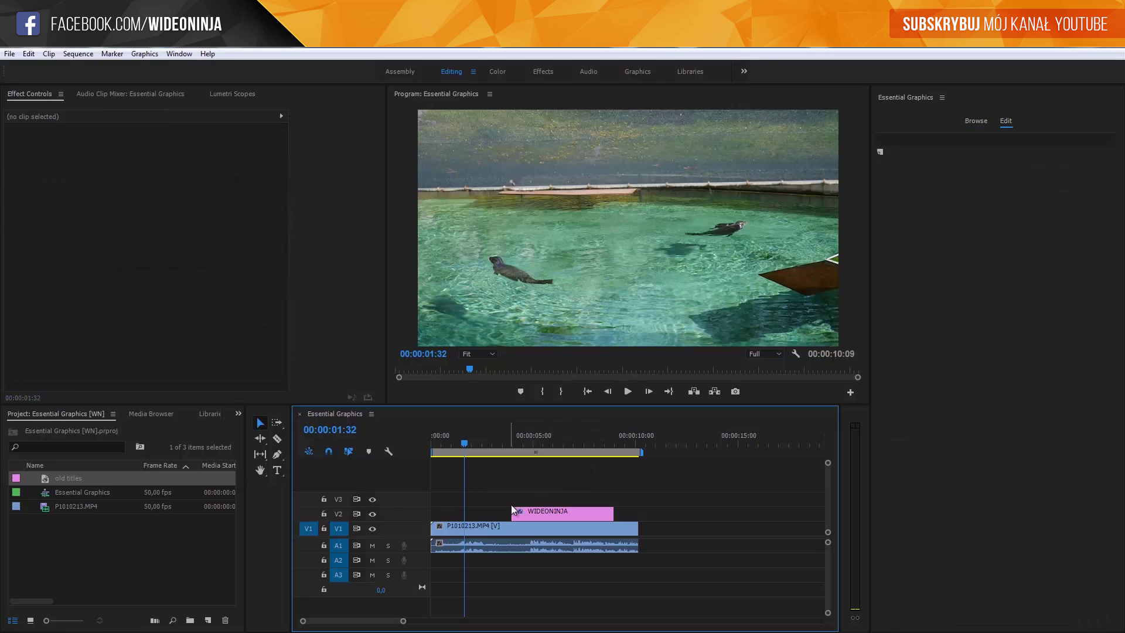
{"action": "left_click", "coordinate": [965, 120]}
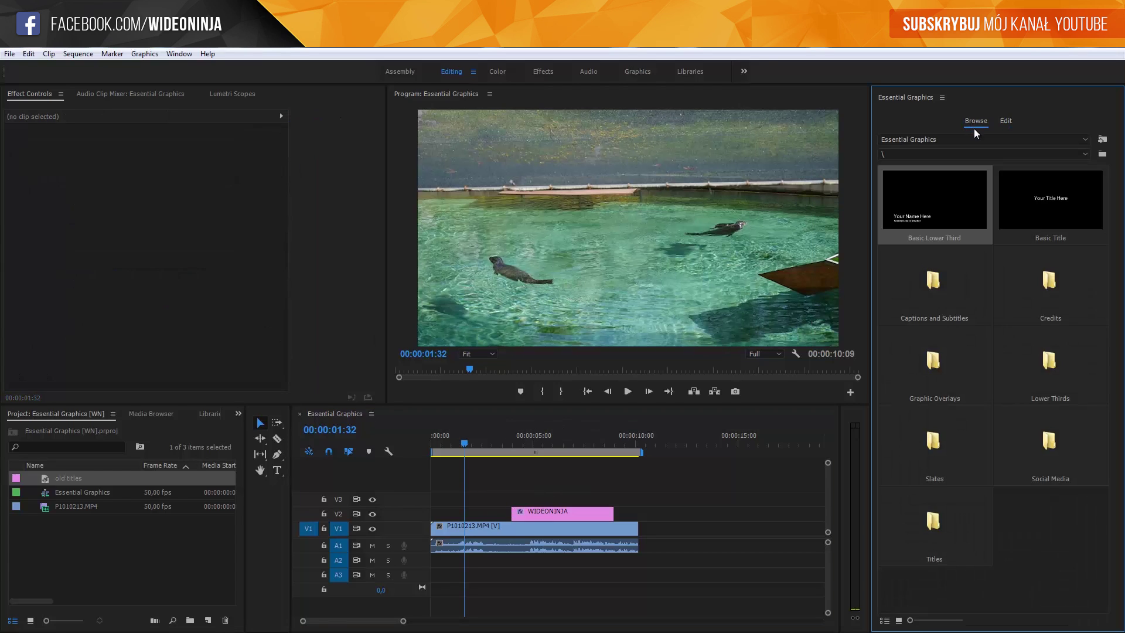
Leave the Credits template gallery and select the WIDEONINJA clip on V2 to show its editable layers.
{"action": "double_click", "coordinate": [1046, 289]}
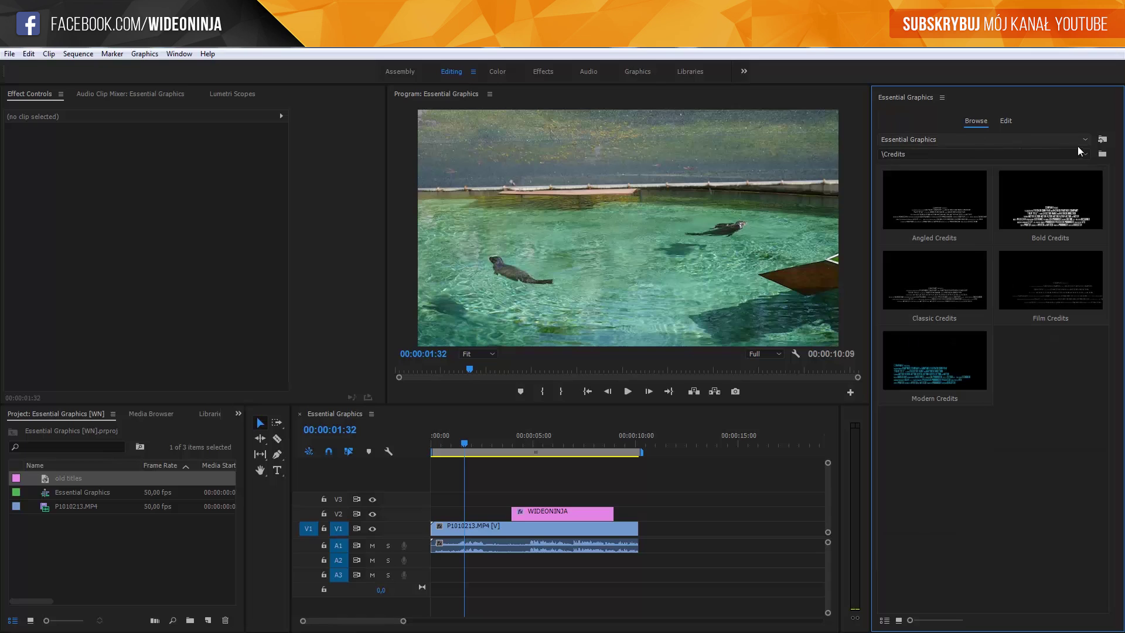
{"action": "left_click", "coordinate": [916, 155]}
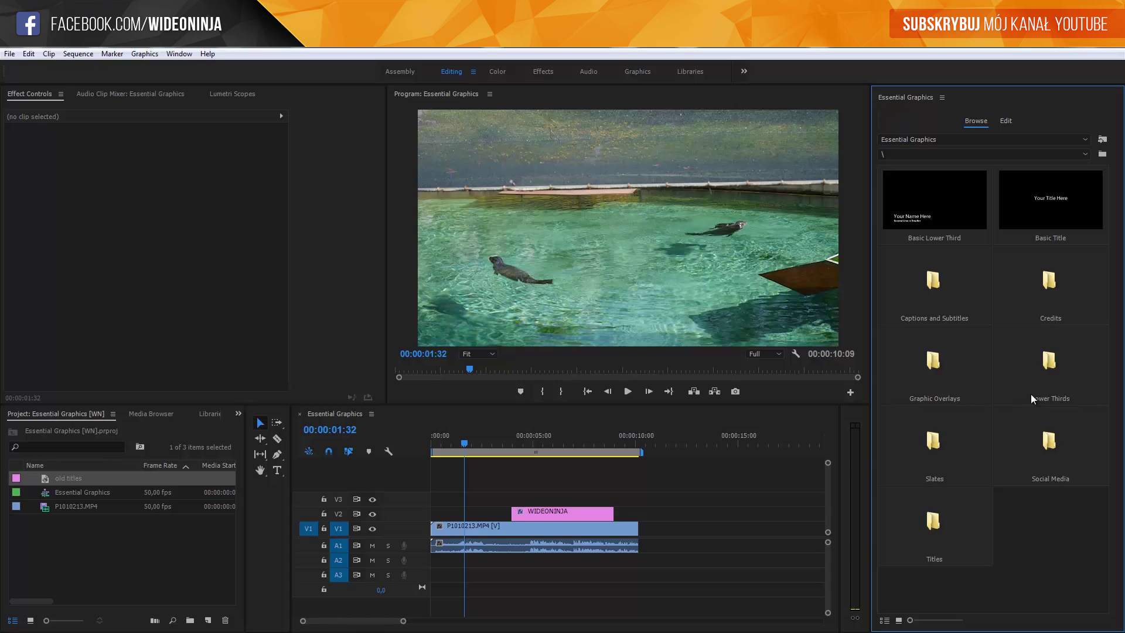
{"action": "left_click", "coordinate": [544, 515]}
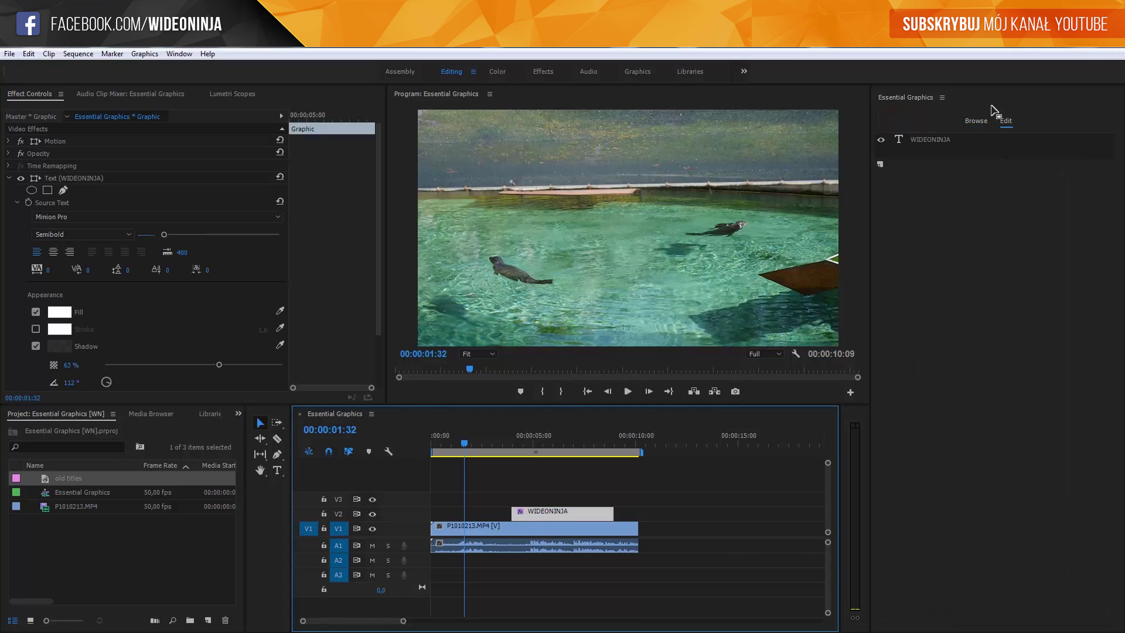
Select the WIDEONINJA text layer and bring up the New Layer choices.
{"action": "left_click", "coordinate": [925, 141]}
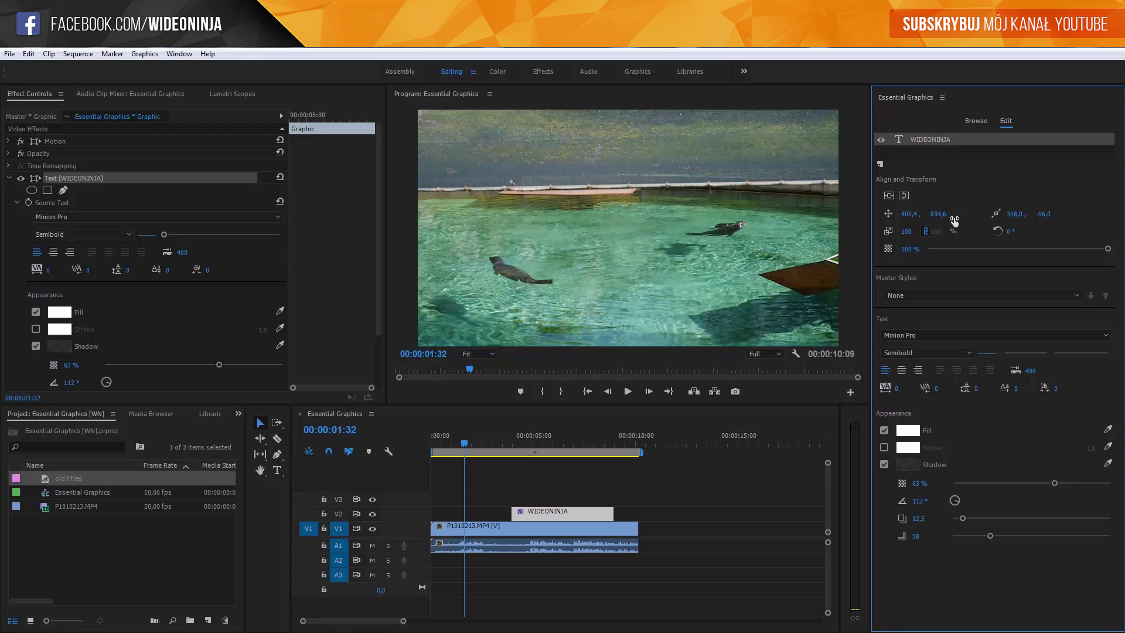
{"action": "left_click", "coordinate": [881, 164]}
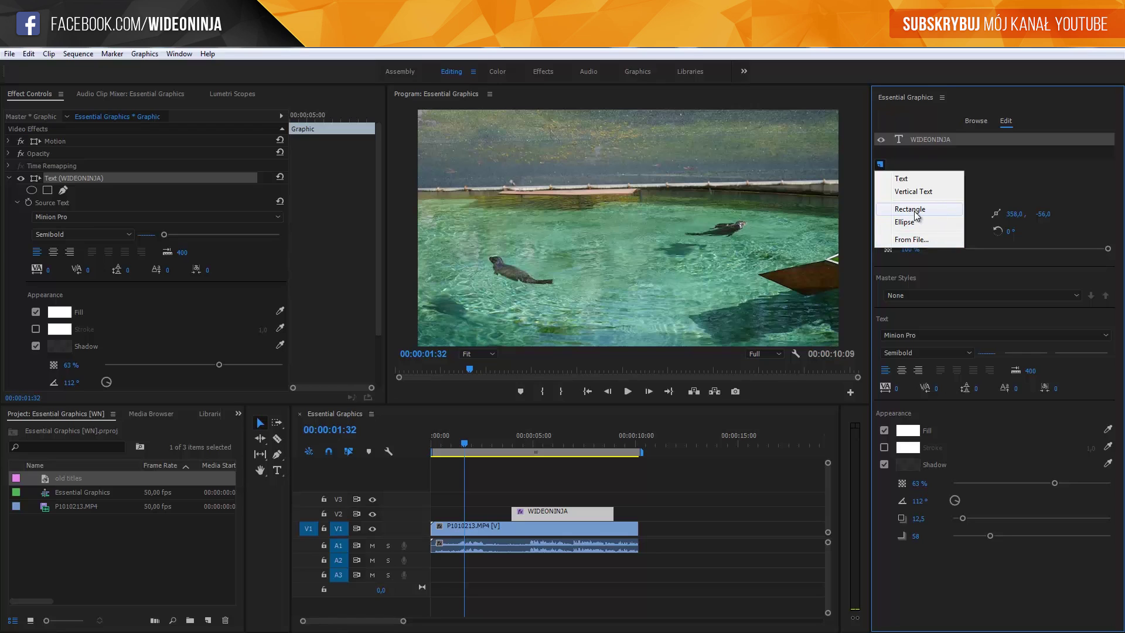
Add a rectangle, stretch it over the WIDEONINJA text at lower left, and move Shape 01 below the text.
{"action": "left_click", "coordinate": [918, 216]}
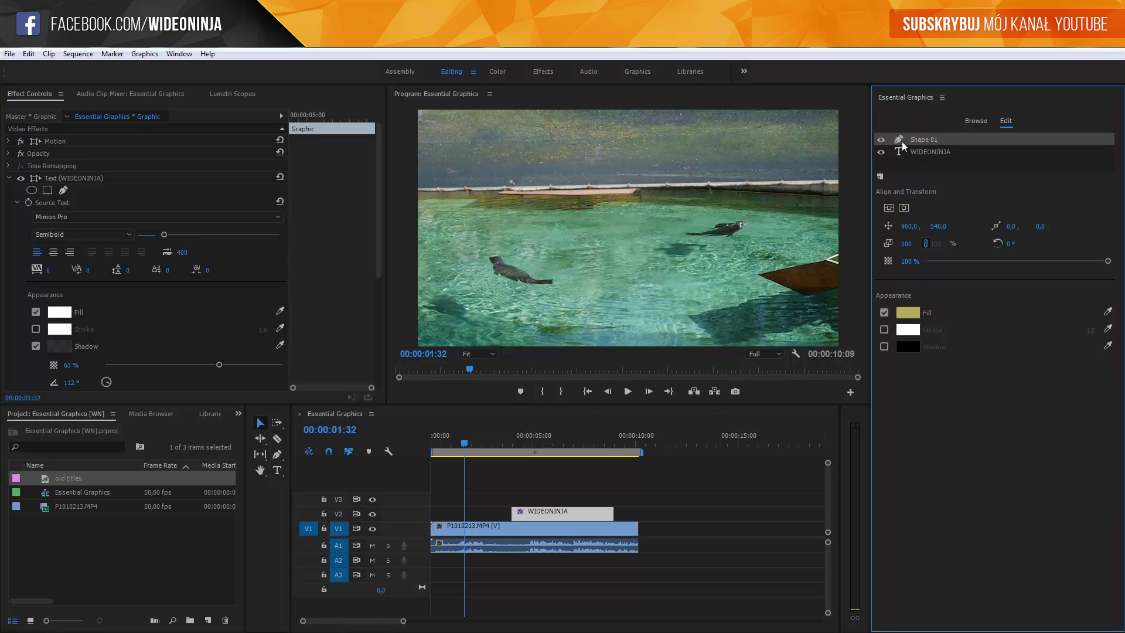
{"action": "left_click", "coordinate": [557, 440]}
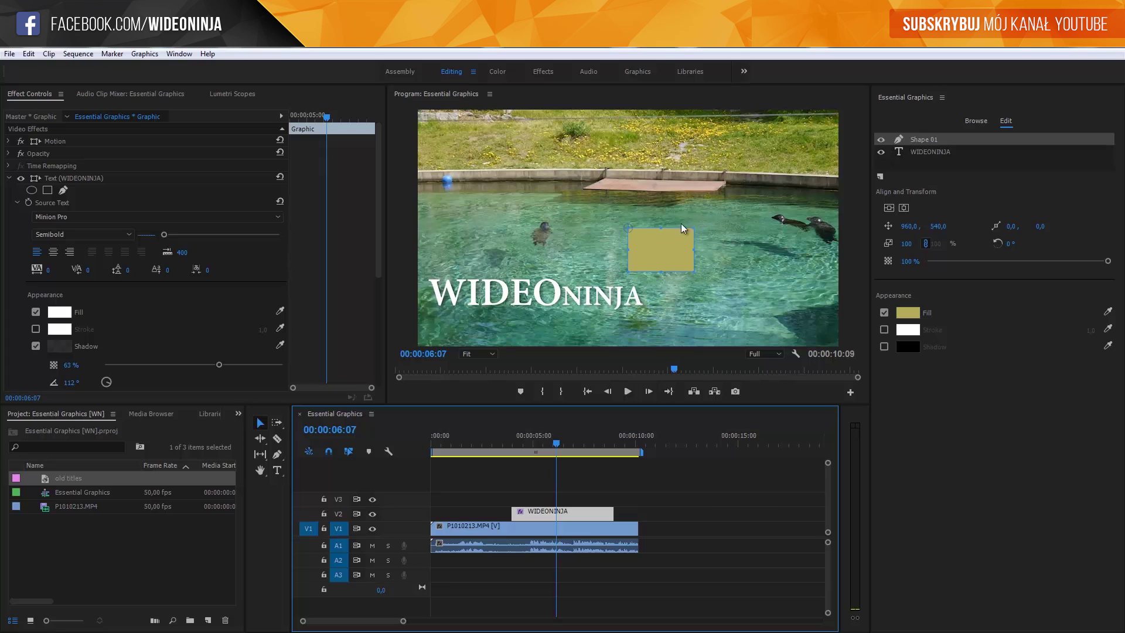
{"action": "left_click_drag", "start_coordinate": [563, 434], "coordinate": [593, 435]}
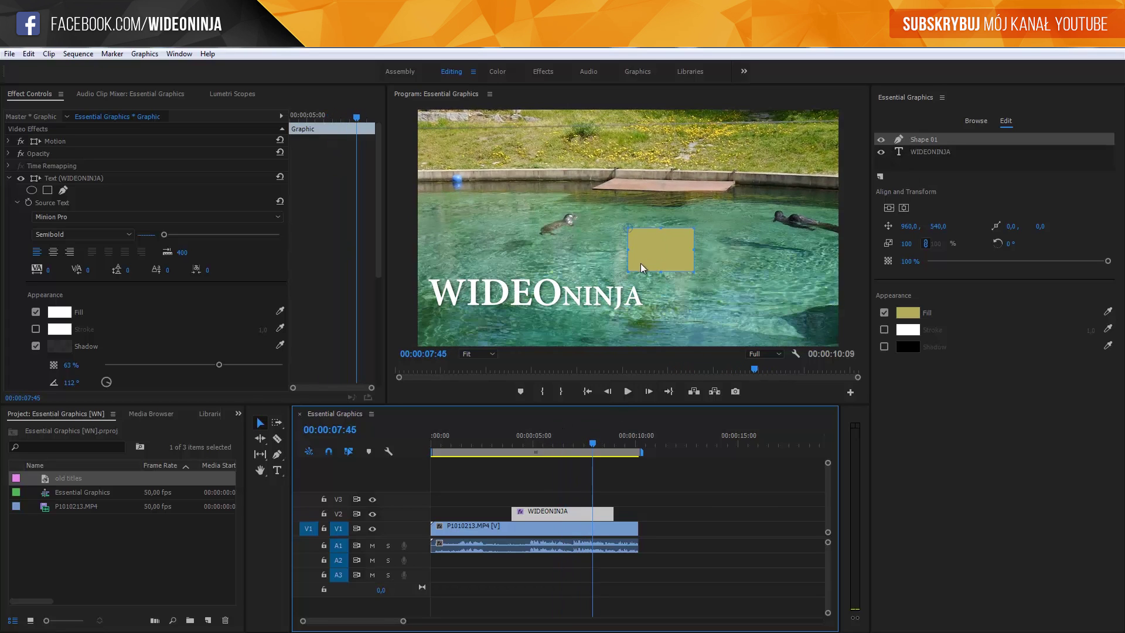
{"action": "left_click_drag", "start_coordinate": [649, 252], "coordinate": [444, 290]}
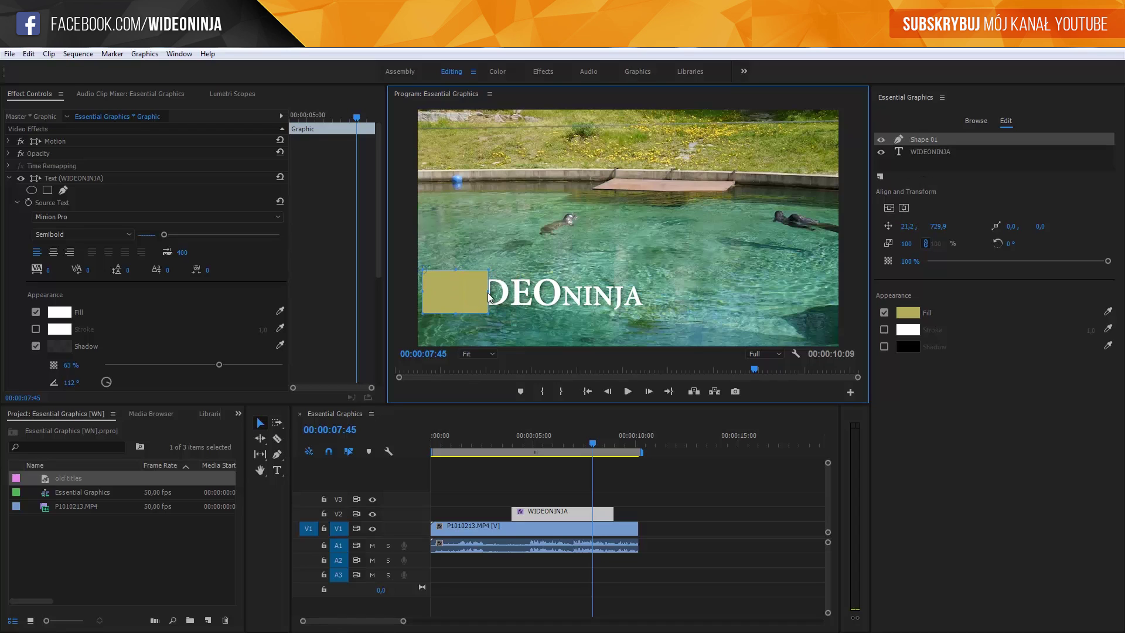
{"action": "left_click_drag", "start_coordinate": [488, 297], "coordinate": [651, 289]}
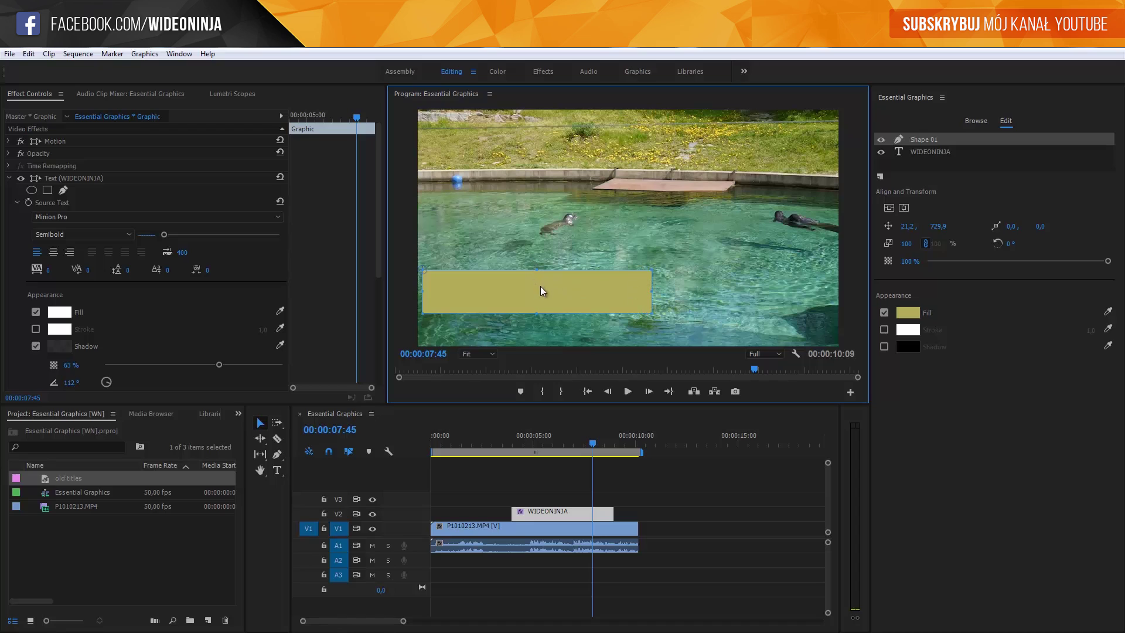
{"action": "left_click_drag", "start_coordinate": [541, 287], "coordinate": [532, 289]}
{"action": "mouse_move", "coordinate": [644, 294]}
{"action": "left_mouse_down"}
{"action": "mouse_move", "coordinate": [661, 294]}
{"action": "mouse_move", "coordinate": [615, 303]}
{"action": "left_mouse_up"}
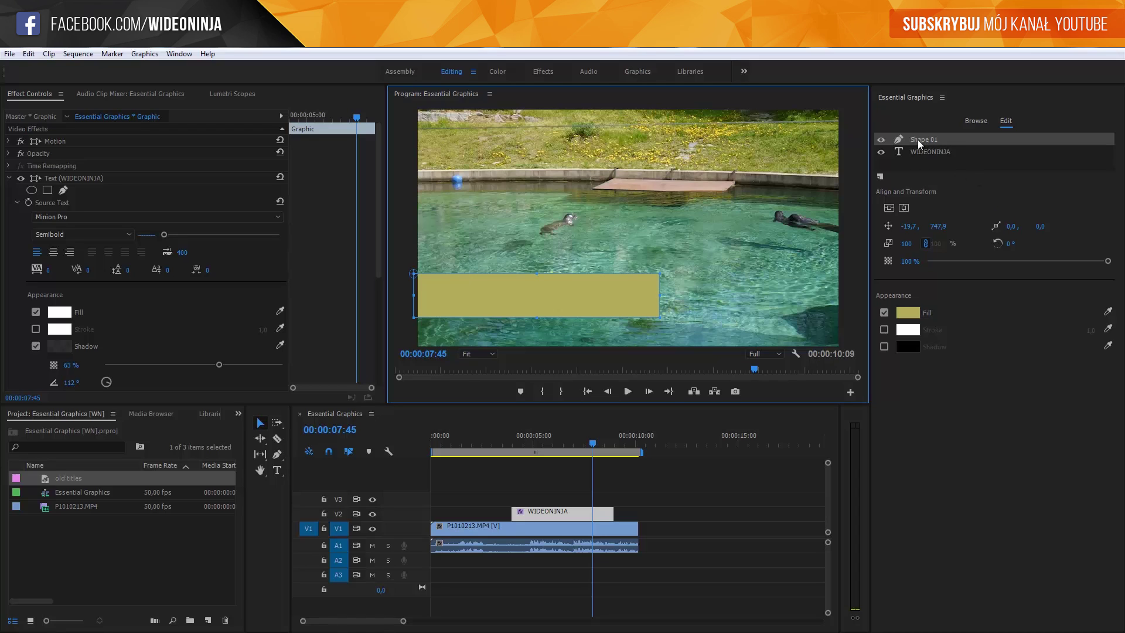
{"action": "left_click_drag", "start_coordinate": [918, 139], "coordinate": [899, 169]}
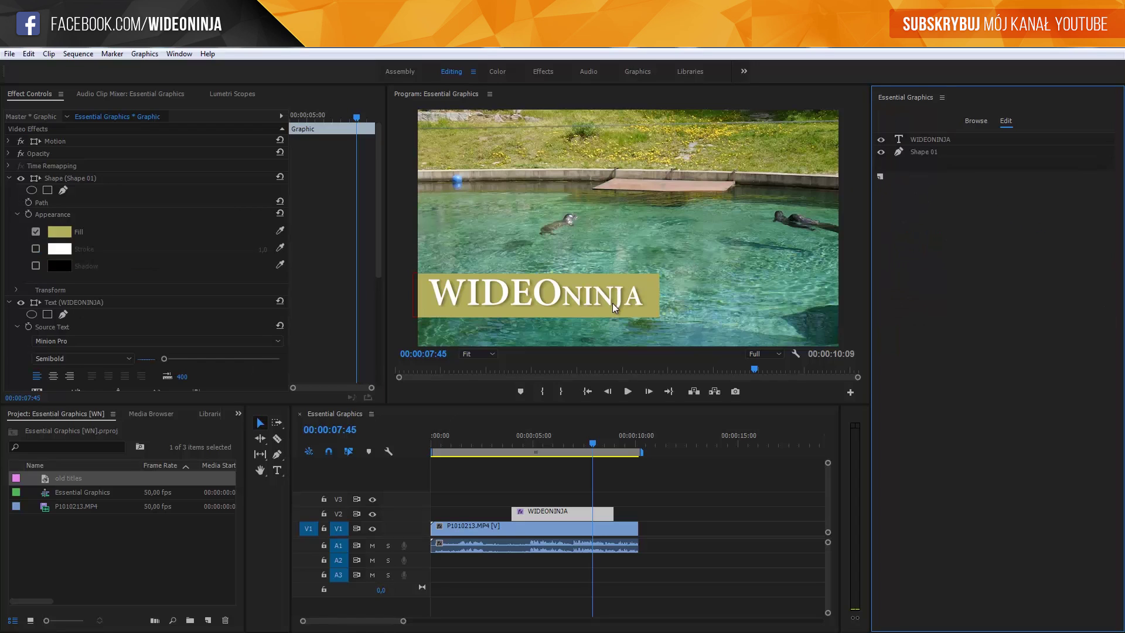
Set Shape 01's opacity to 61% and try scaling the bar up and back down.
{"action": "left_click", "coordinate": [926, 153]}
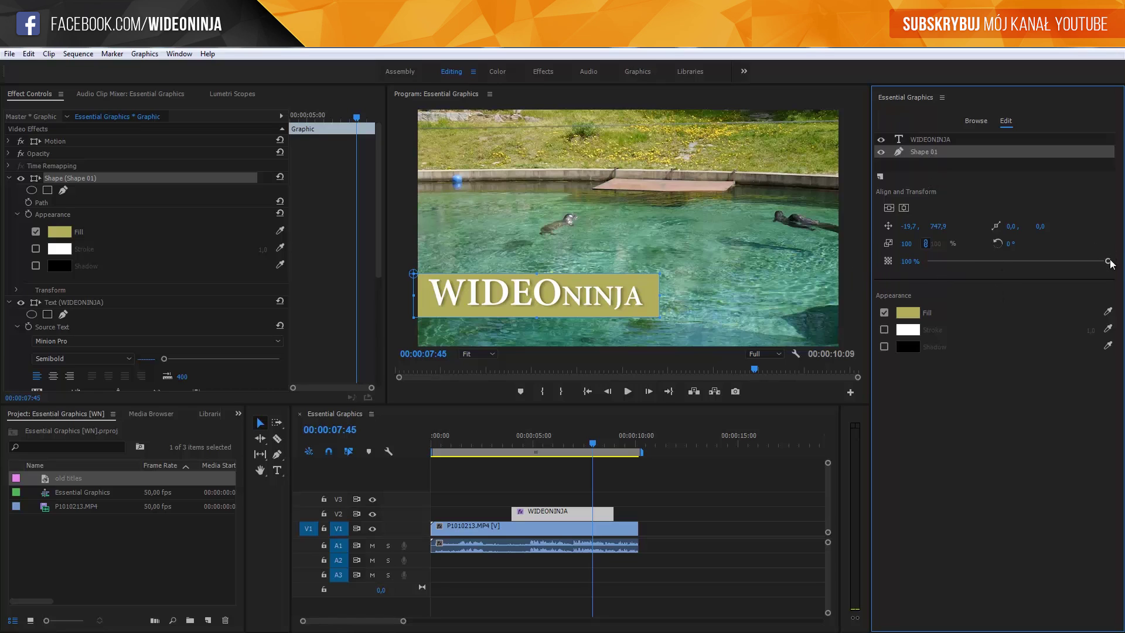
{"action": "left_click_drag", "start_coordinate": [1109, 261], "coordinate": [1028, 274]}
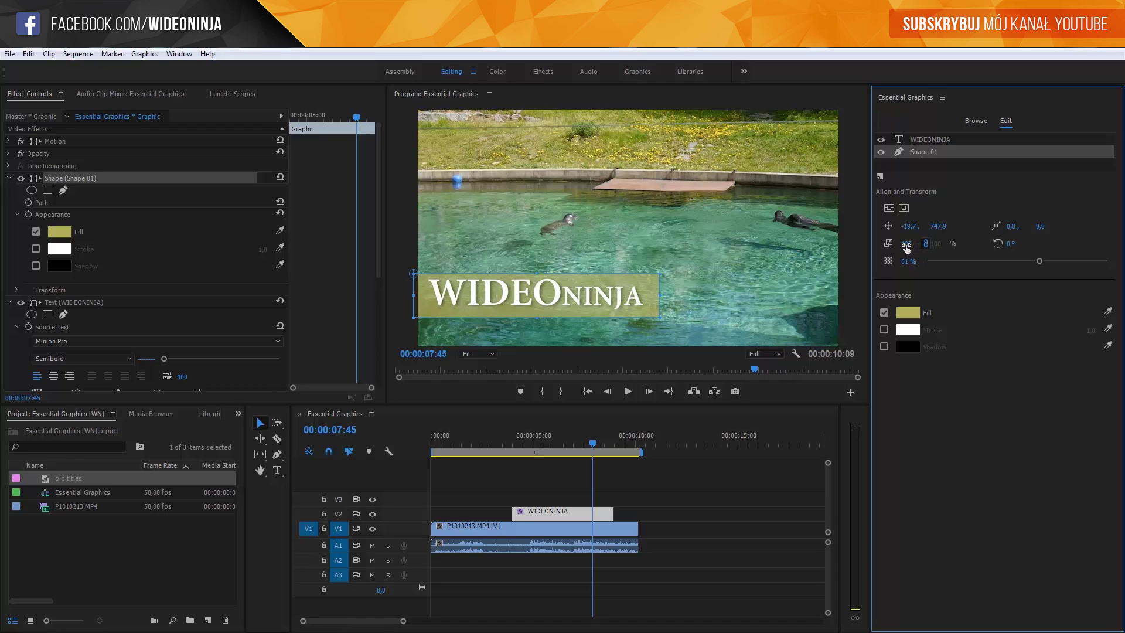
{"action": "mouse_move", "coordinate": [906, 248]}
{"action": "left_mouse_down"}
{"action": "mouse_move", "coordinate": [927, 246]}
{"action": "mouse_move", "coordinate": [913, 249]}
{"action": "left_mouse_up"}
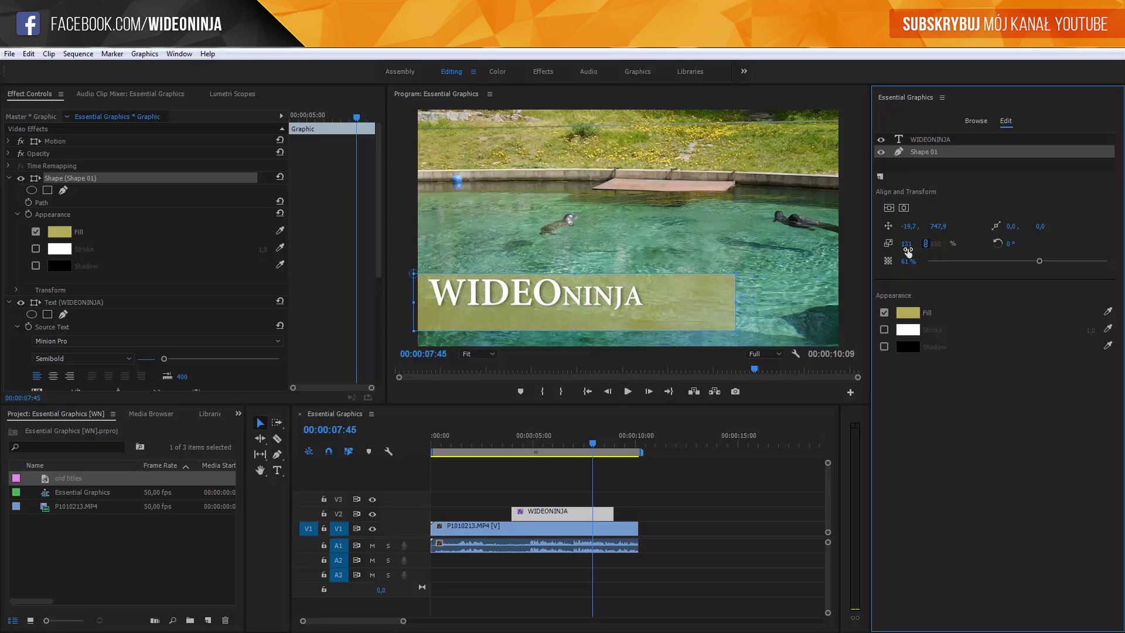
{"action": "left_click_drag", "start_coordinate": [914, 247], "coordinate": [891, 255]}
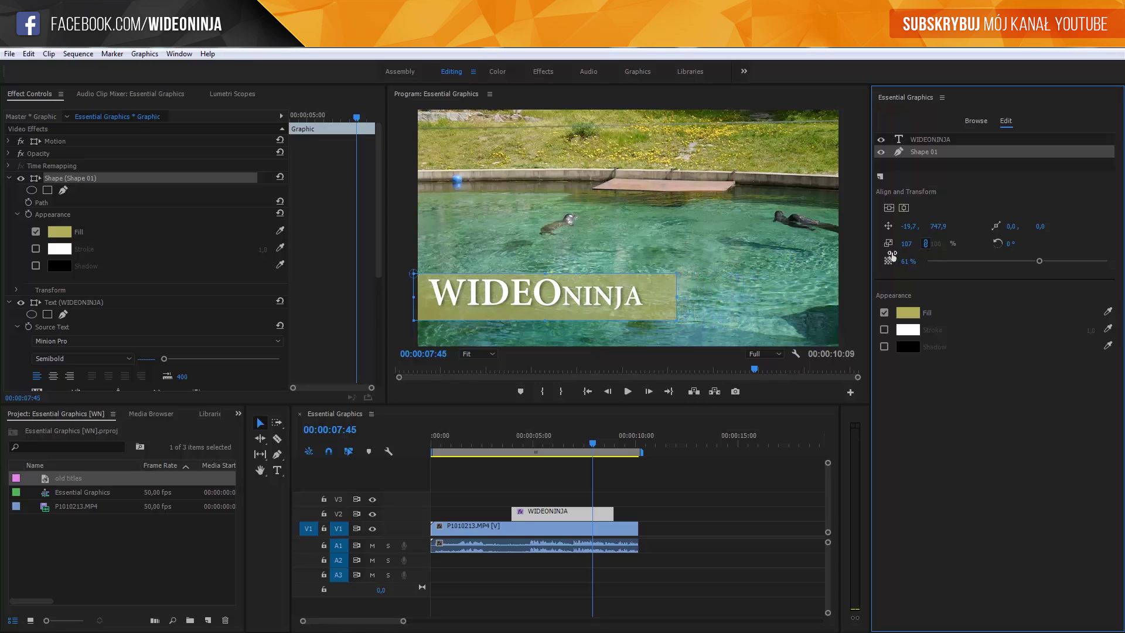
Unlink uniform scale to make the bar taller, then trim it narrower to hug the text.
{"action": "left_click", "coordinate": [925, 244]}
{"action": "left_click_drag", "start_coordinate": [907, 244], "coordinate": [937, 248]}
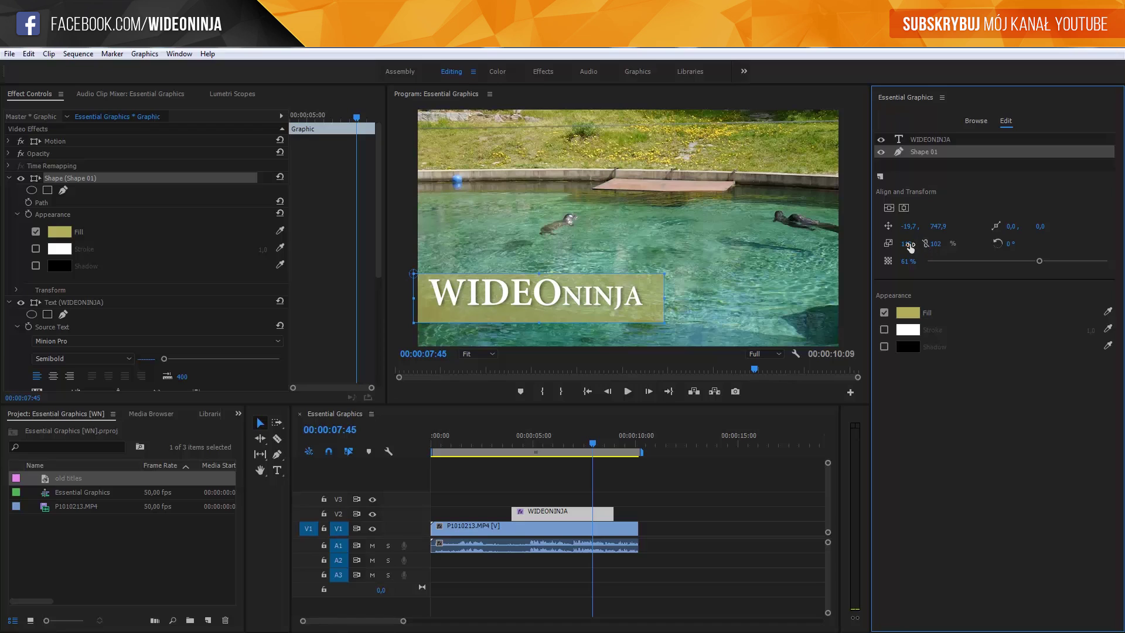
{"action": "left_click_drag", "start_coordinate": [909, 246], "coordinate": [918, 241]}
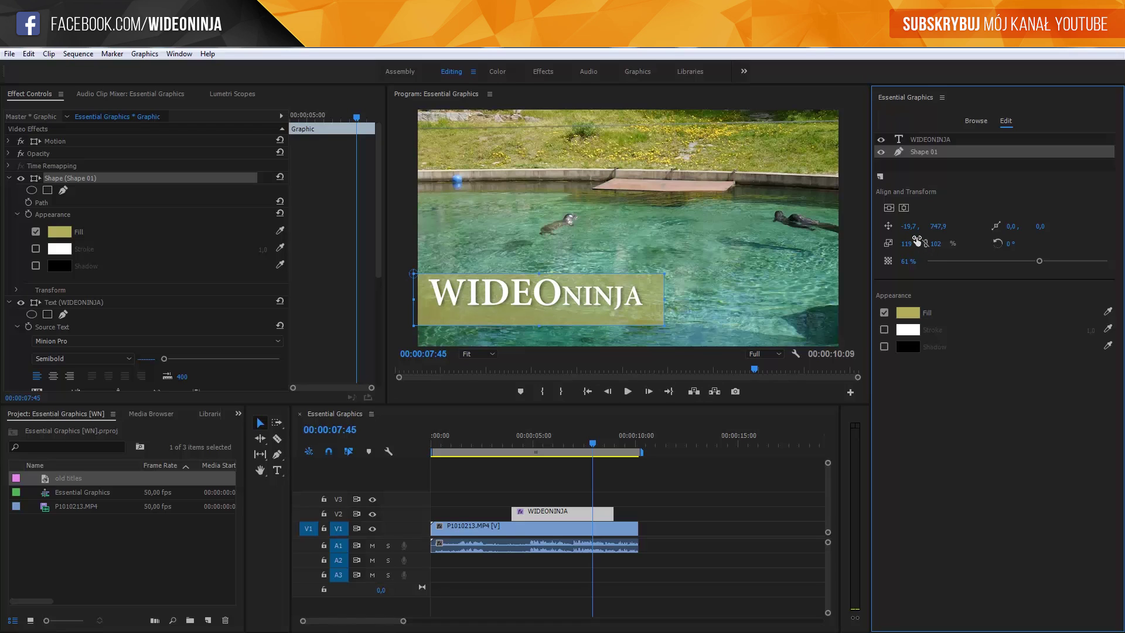
{"action": "left_click", "coordinate": [926, 244]}
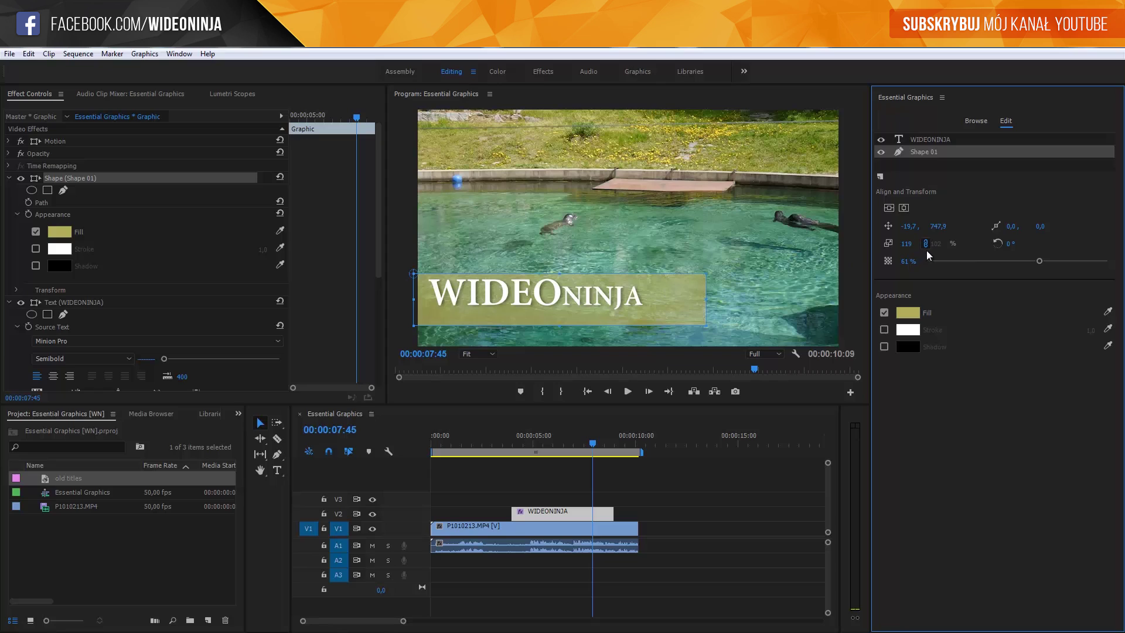
{"action": "mouse_move", "coordinate": [706, 300]}
{"action": "left_mouse_down"}
{"action": "mouse_move", "coordinate": [676, 302]}
{"action": "mouse_move", "coordinate": [672, 330]}
{"action": "left_mouse_up"}
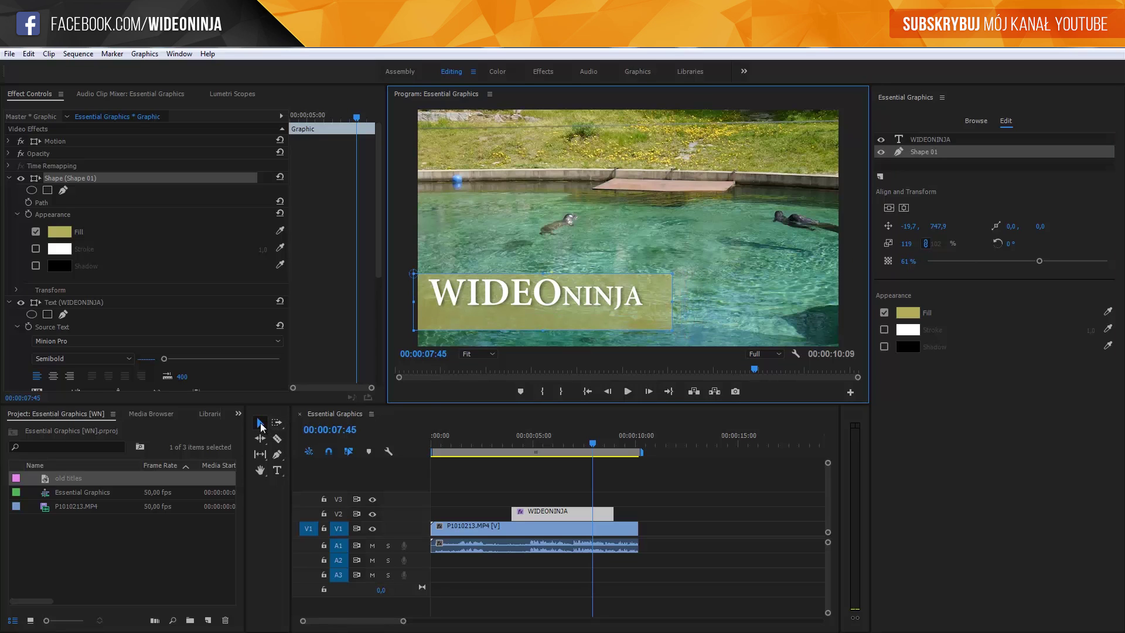
{"action": "left_click", "coordinate": [261, 426]}
{"action": "left_click_drag", "start_coordinate": [678, 309], "coordinate": [666, 313]}
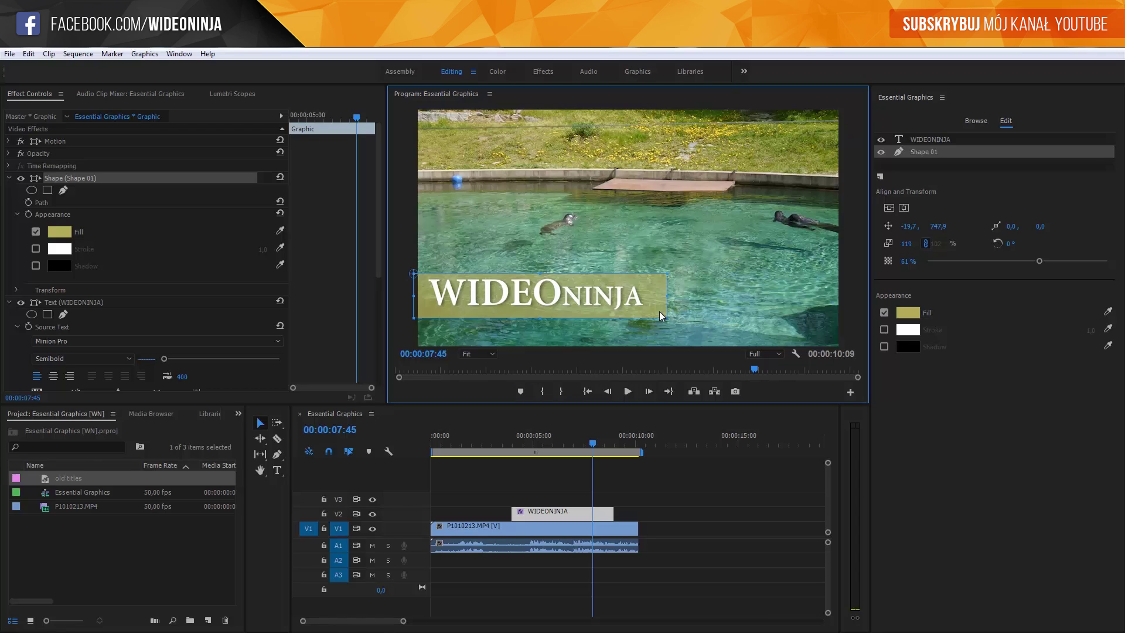
Move the WIDEONINJA clip up to V3 and add default cross dissolves to both ends with Ctrl+D.
{"action": "left_click", "coordinate": [638, 479]}
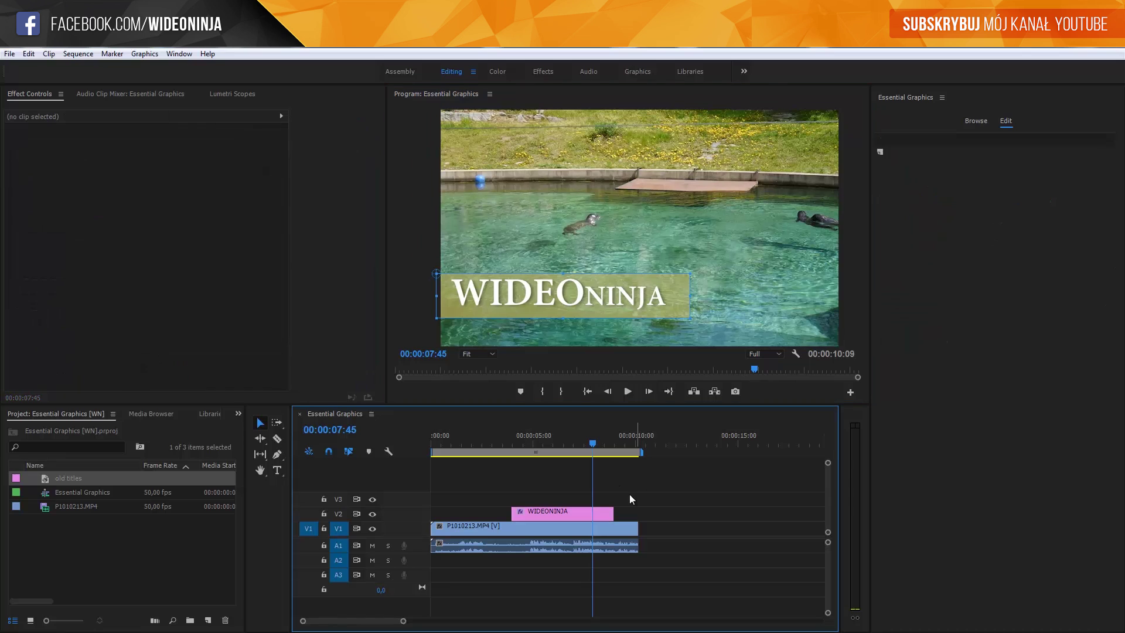
{"action": "mouse_move", "coordinate": [545, 513]}
{"action": "left_mouse_down"}
{"action": "mouse_move", "coordinate": [556, 497]}
{"action": "mouse_move", "coordinate": [557, 509]}
{"action": "left_mouse_up"}
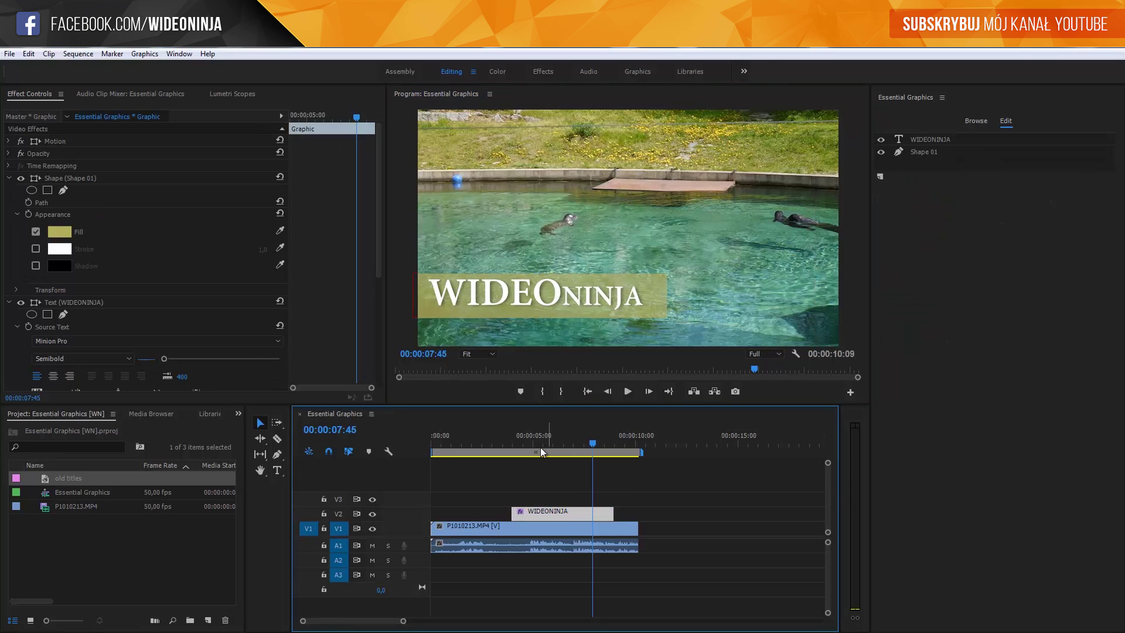
{"action": "key", "text": "ctrl+d"}
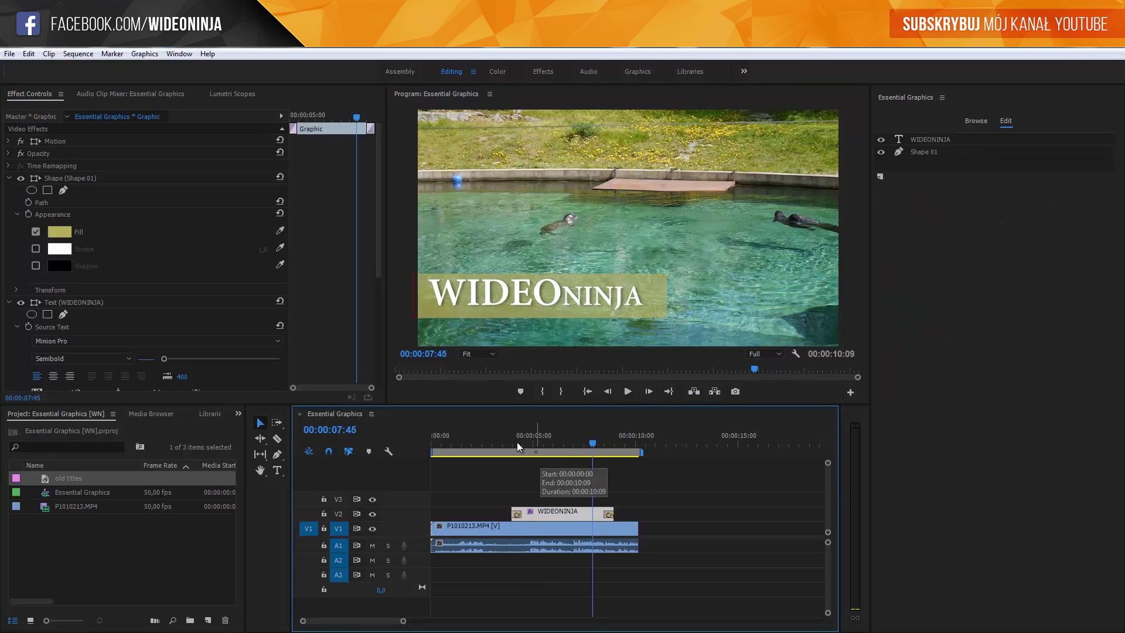
{"action": "left_click", "coordinate": [510, 440]}
{"action": "key", "text": "space"}
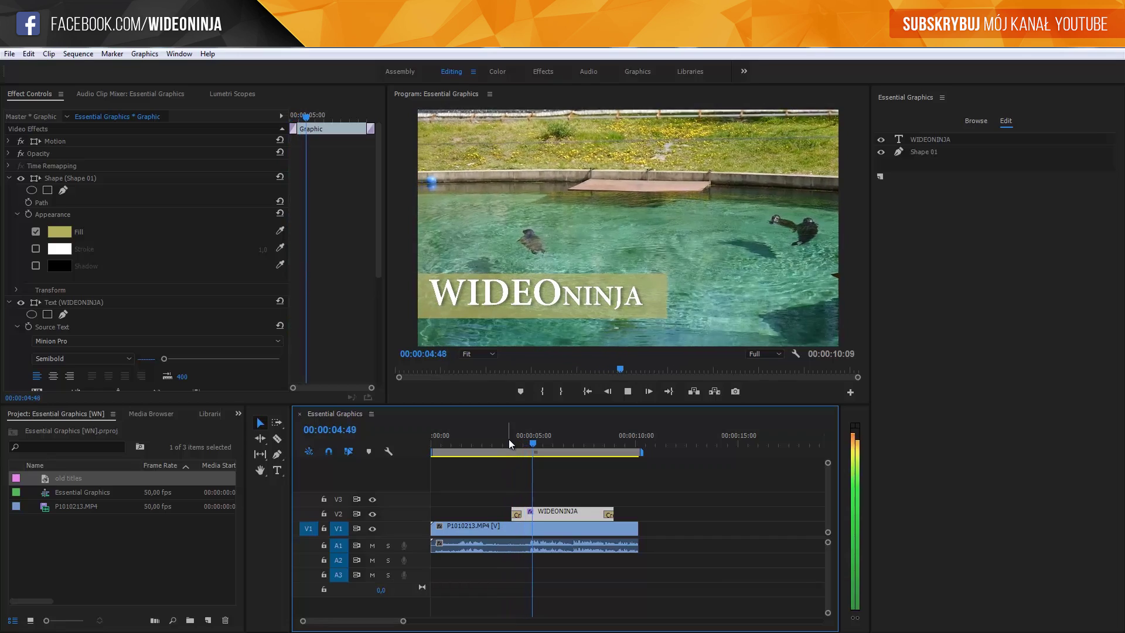
{"action": "key", "text": "space"}
Mute the A1 audio track and play the sequence silently, stopping at 00:00:08:23.
{"action": "left_click", "coordinate": [373, 545]}
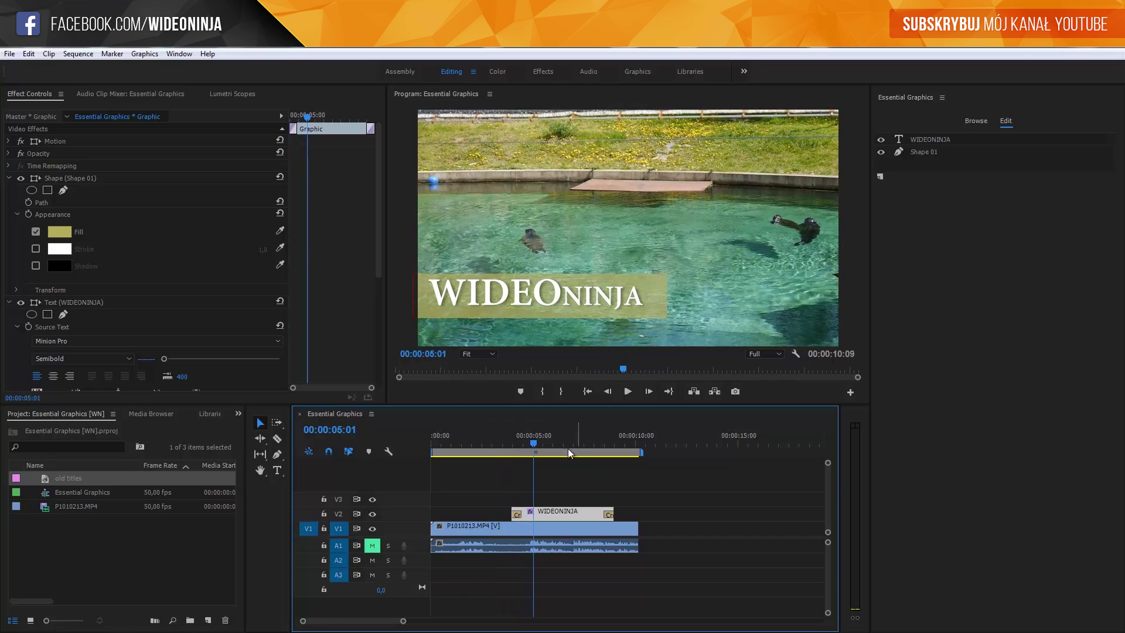
{"action": "left_click", "coordinate": [501, 436]}
{"action": "key", "text": "space"}
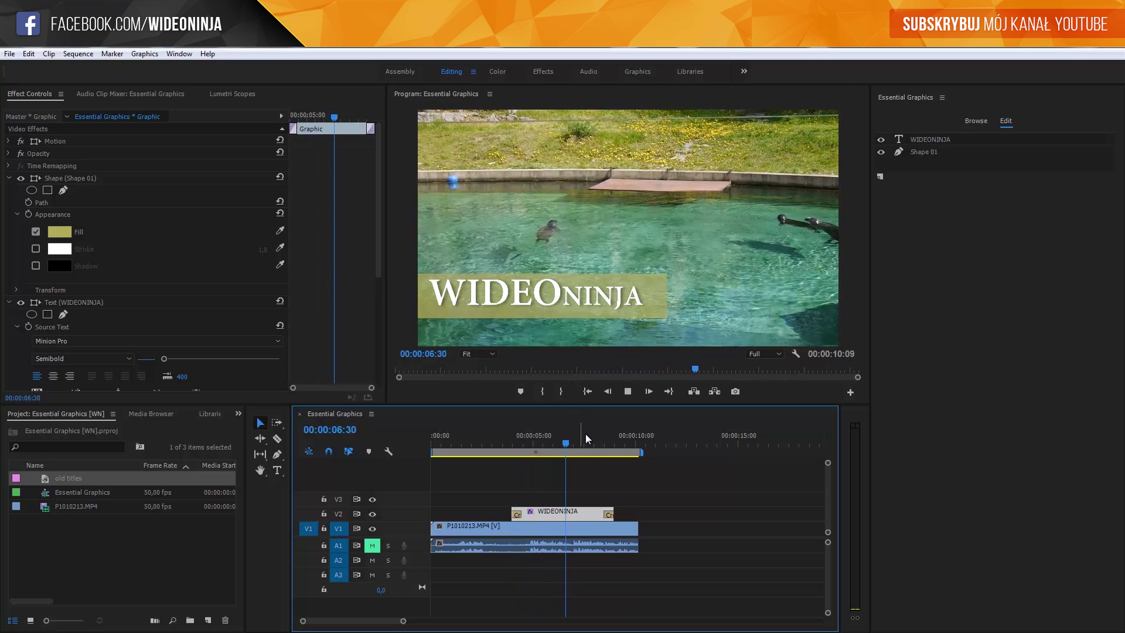
{"action": "left_click", "coordinate": [612, 443]}
{"action": "left_click_drag", "start_coordinate": [613, 443], "coordinate": [604, 444]}
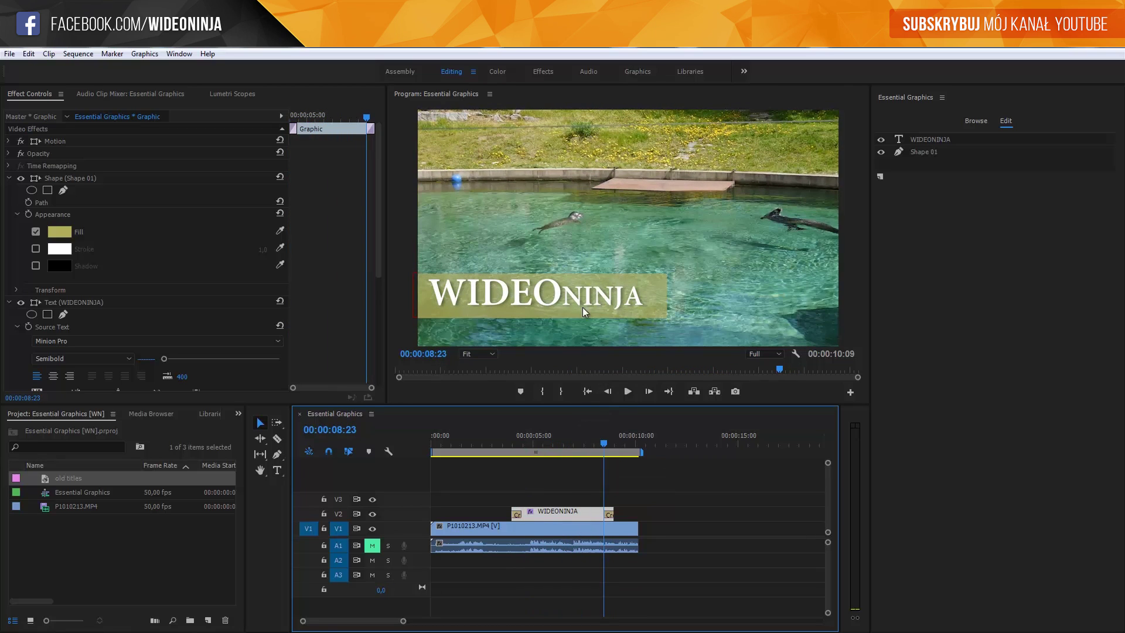
Nudge the WIDEONINJA text slightly lower on its bar by scrubbing its Y position.
{"action": "left_click", "coordinate": [920, 139]}
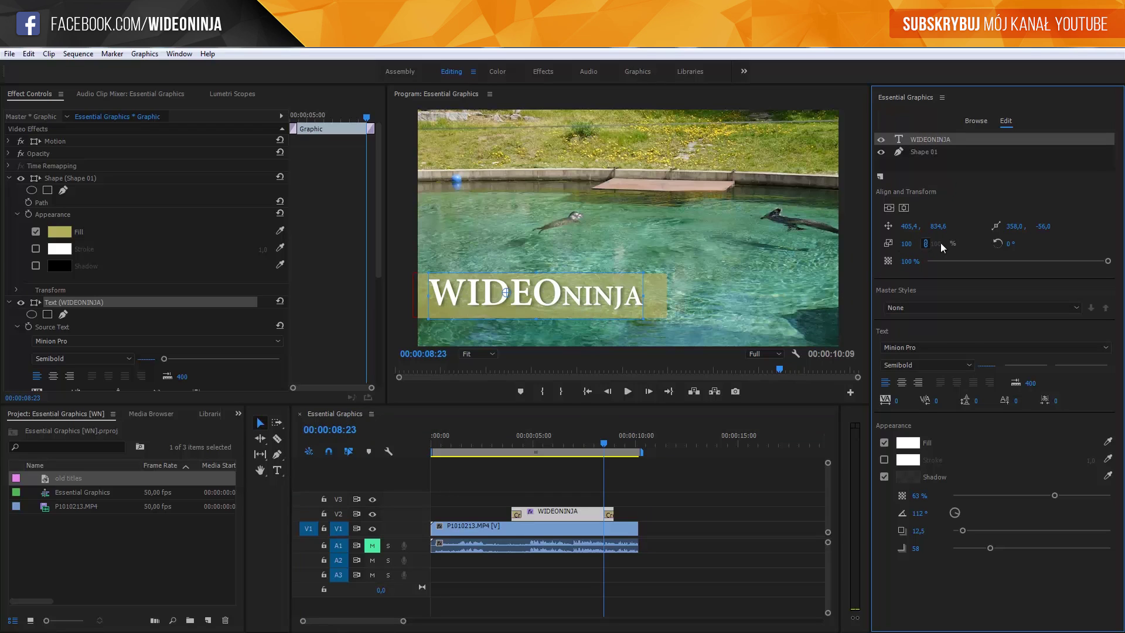
{"action": "left_click_drag", "start_coordinate": [935, 229], "coordinate": [922, 228]}
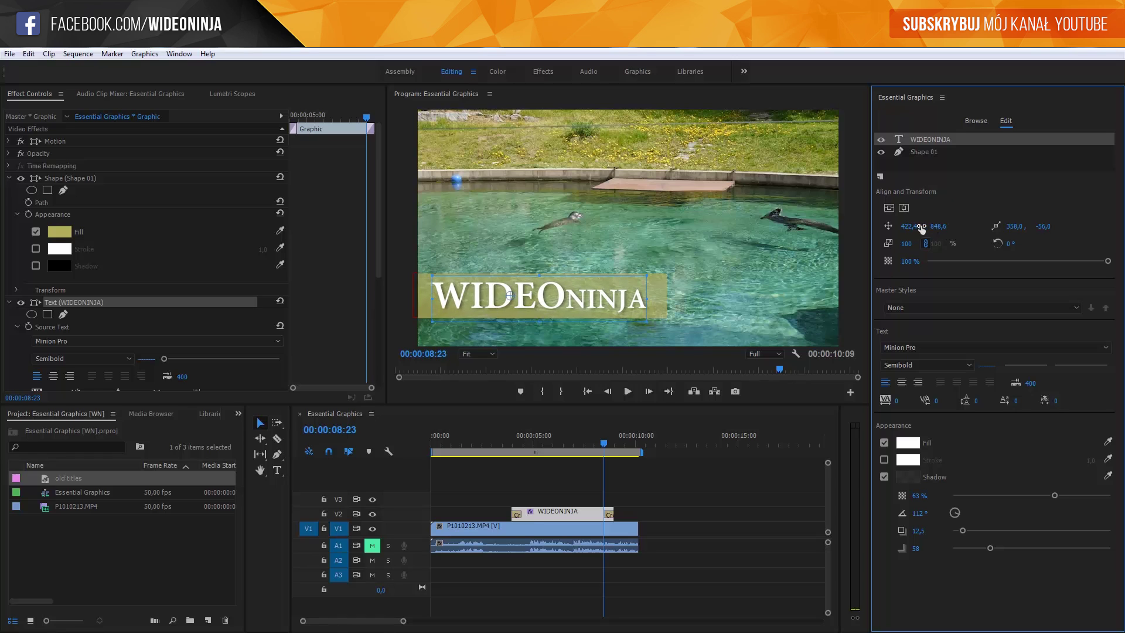
{"action": "left_click", "coordinate": [550, 445]}
{"action": "left_click", "coordinate": [545, 497]}
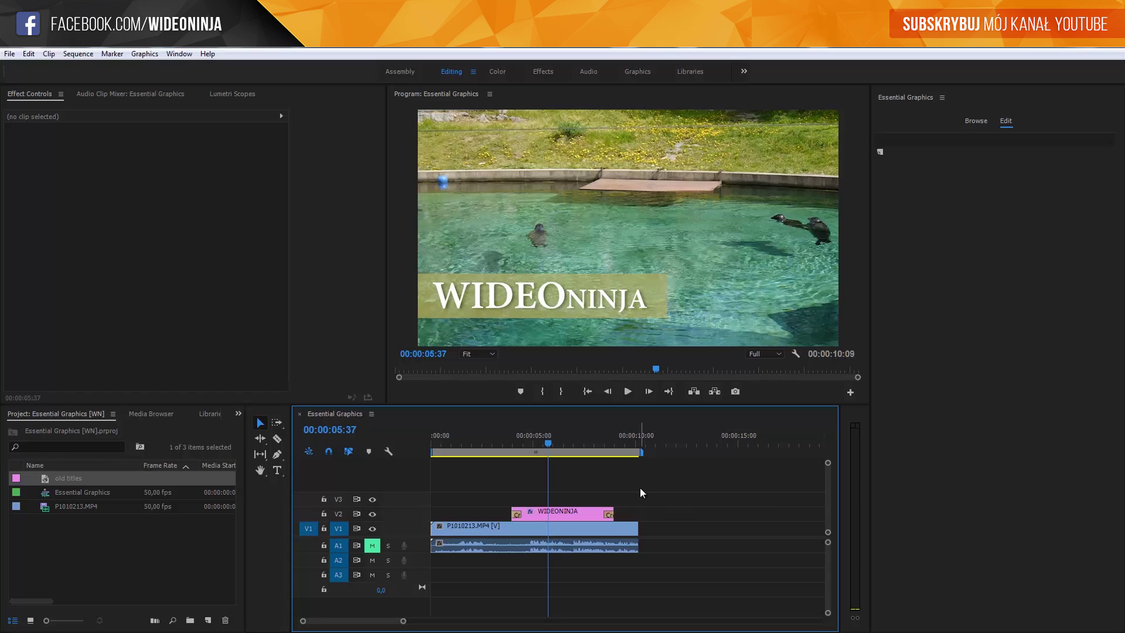
Delete the title clip and undo it twice, leaving the title restored and selected.
{"action": "left_click", "coordinate": [581, 514]}
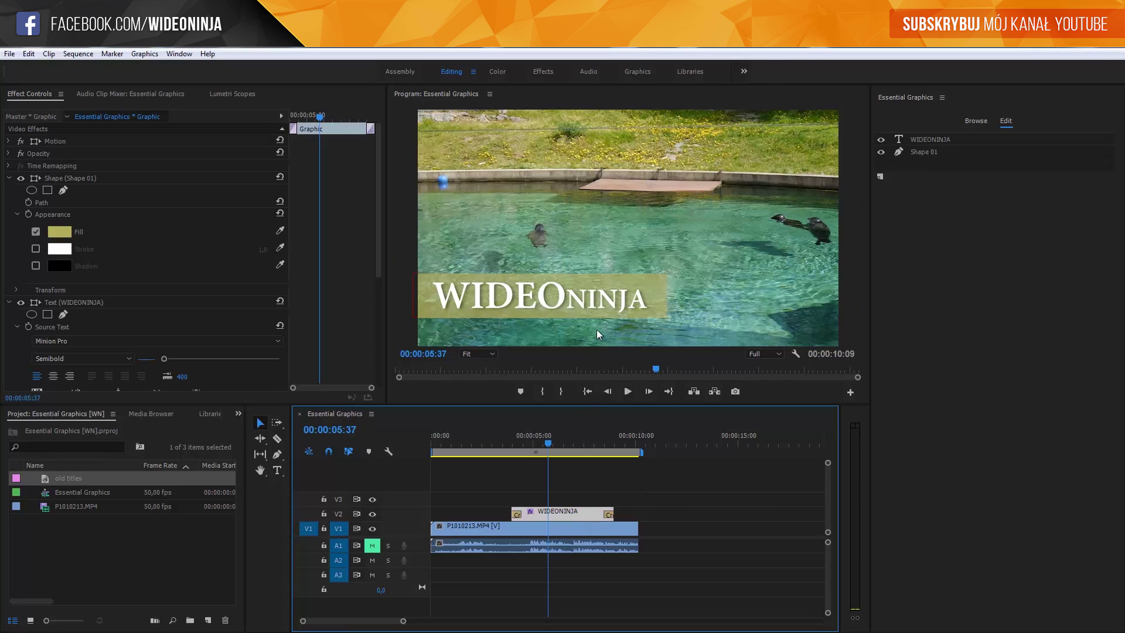
{"action": "key", "text": "Delete"}
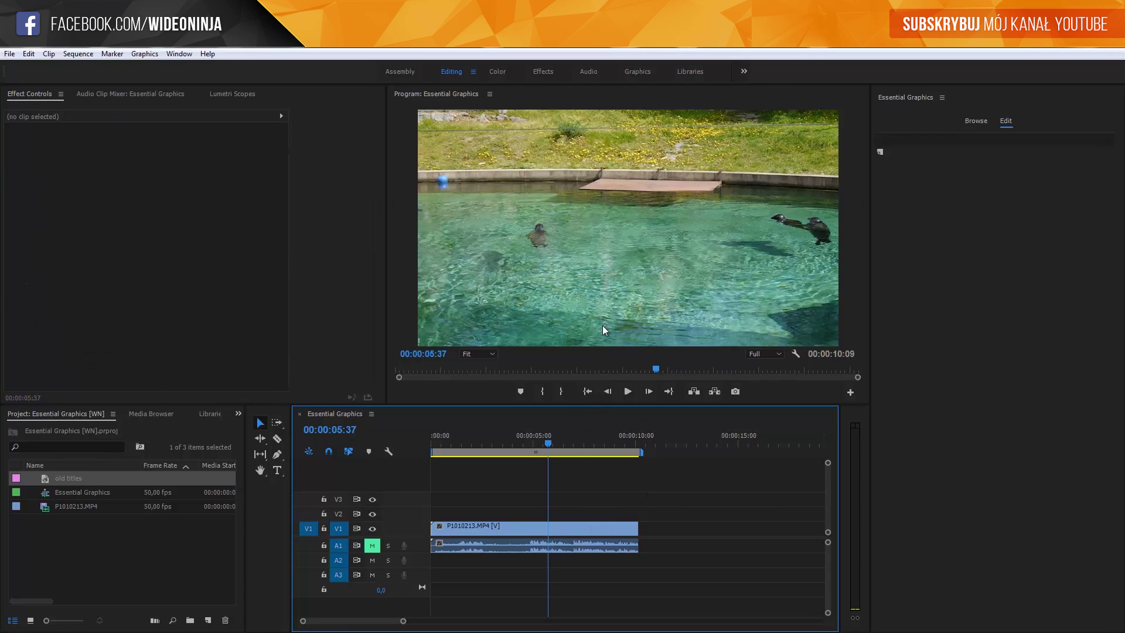
{"action": "key", "text": "ctrl+z"}
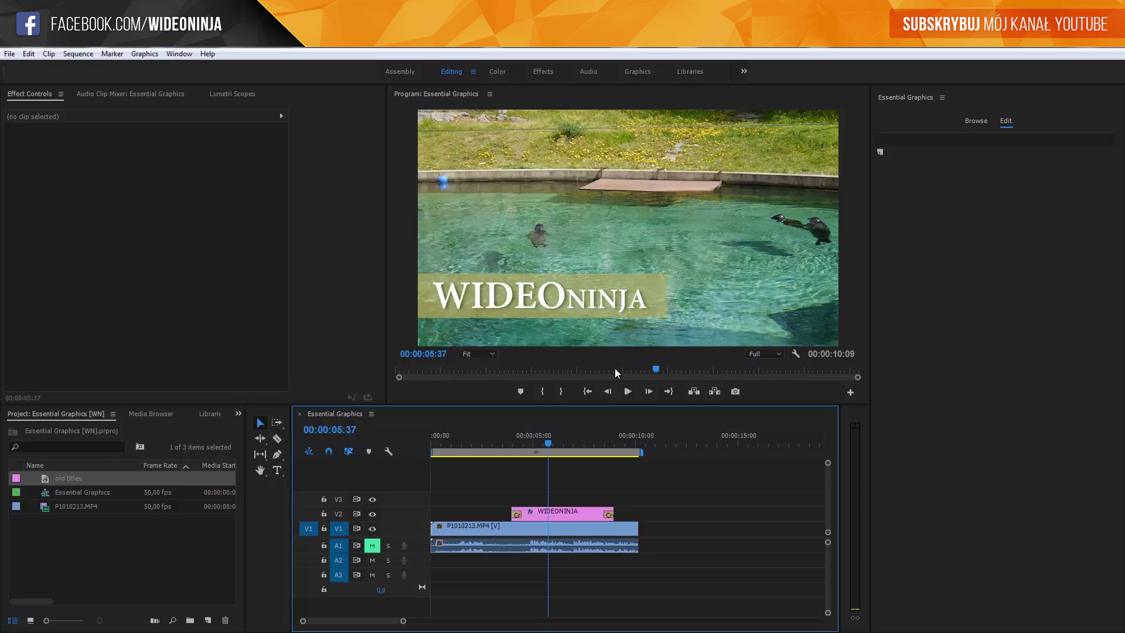
{"action": "left_click", "coordinate": [535, 514]}
{"action": "key", "text": "Delete"}
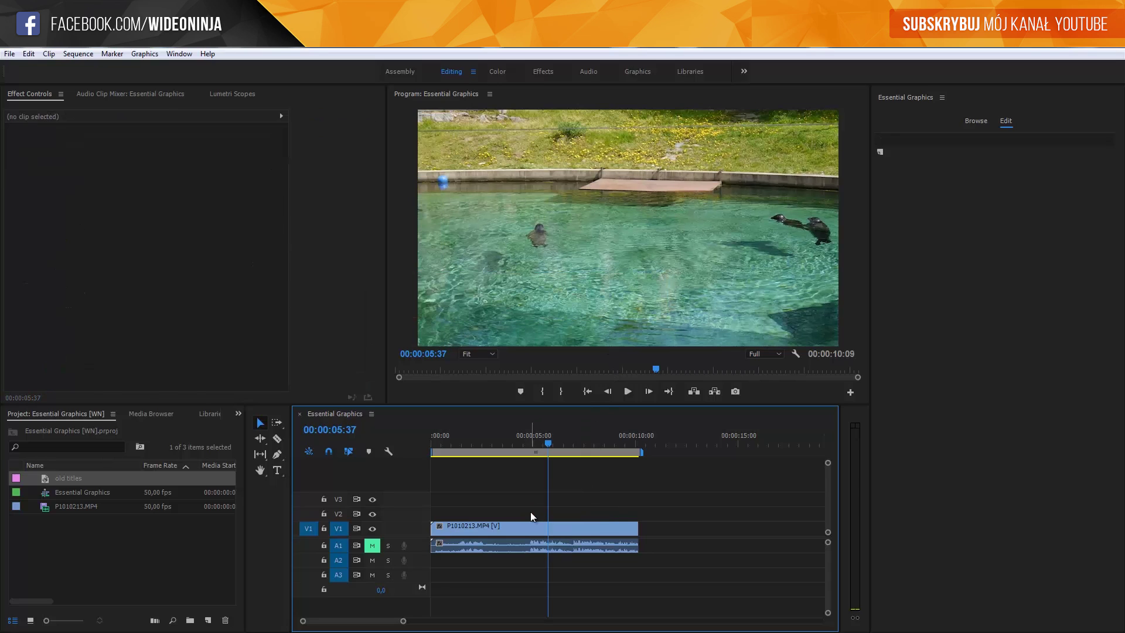
{"action": "key", "text": "ctrl+z"}
{"action": "left_click", "coordinate": [599, 308]}
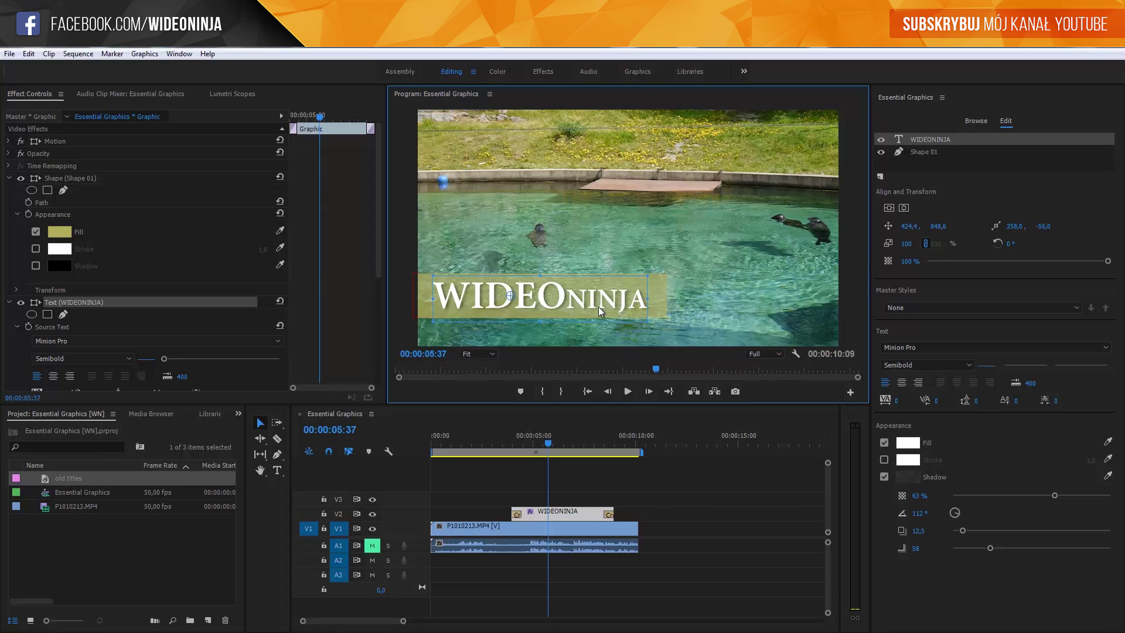
{"action": "left_click", "coordinate": [278, 470]}
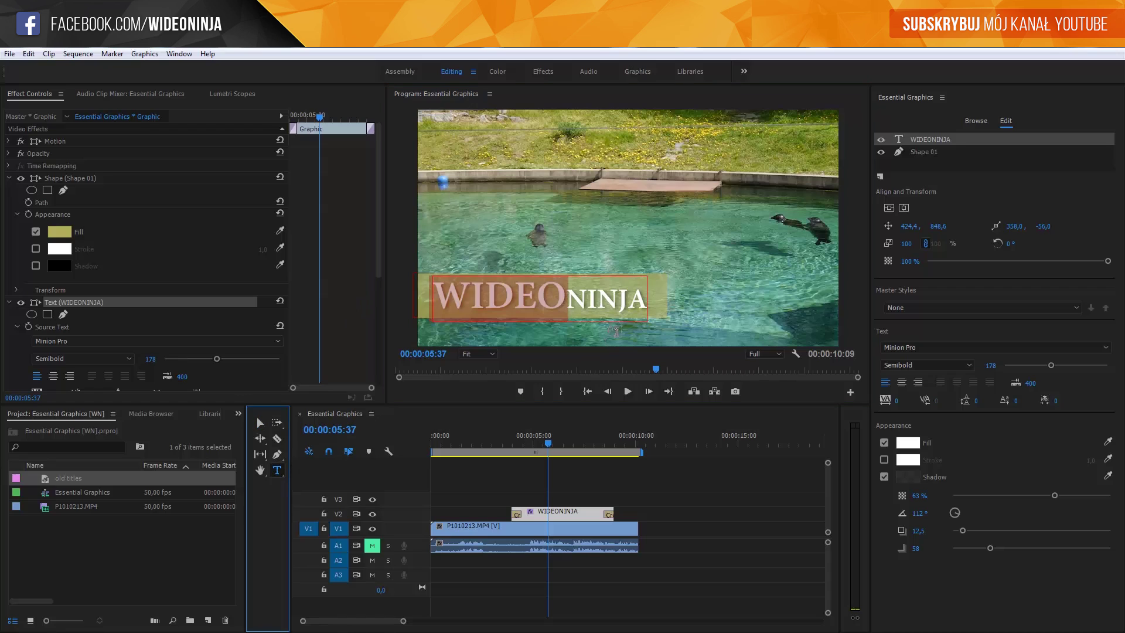
{"action": "left_click", "coordinate": [642, 301]}
{"action": "key", "text": "BackSpace"}
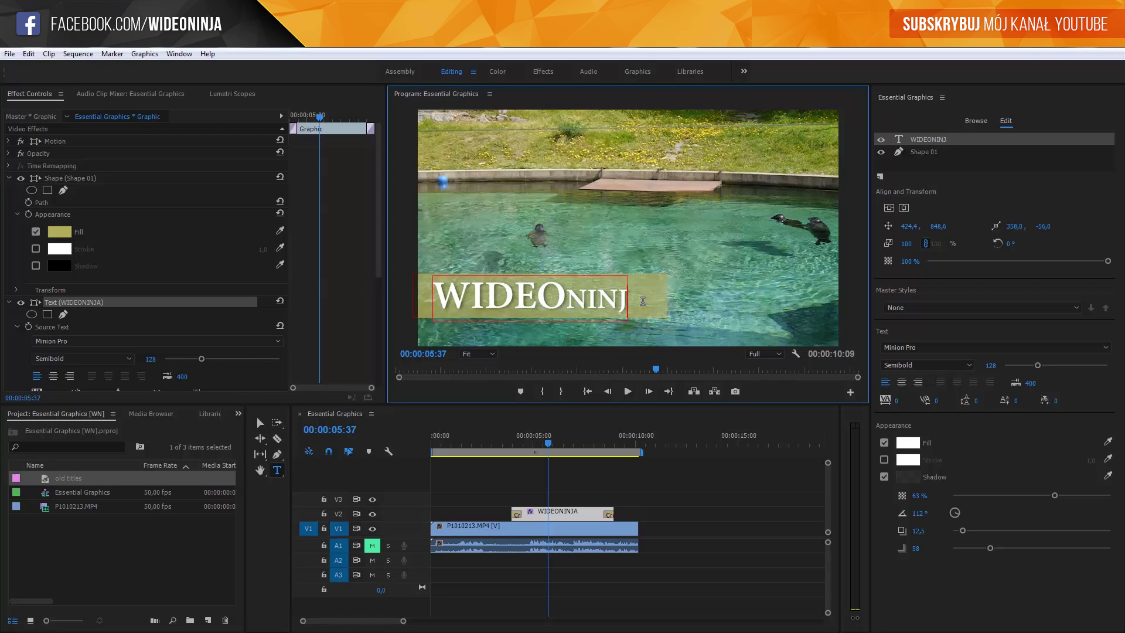
{"action": "type", "text": "a"}
{"action": "left_click", "coordinate": [613, 304]}
{"action": "left_click", "coordinate": [260, 422]}
{"action": "left_click", "coordinate": [551, 299]}
{"action": "double_click", "coordinate": [551, 299]}
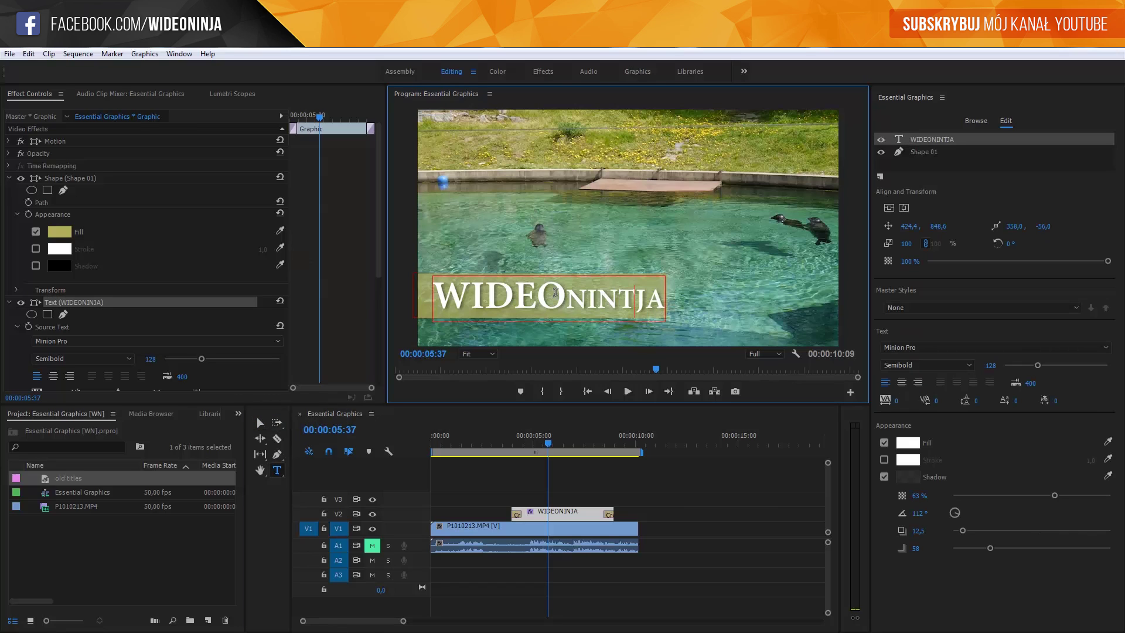
{"action": "left_click", "coordinate": [617, 299]}
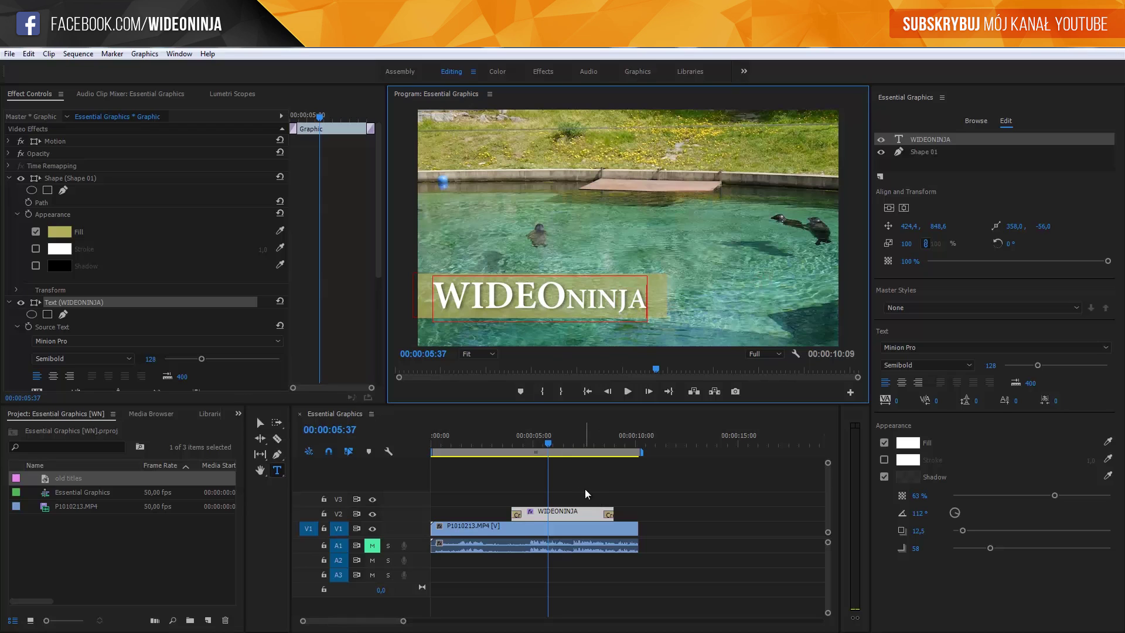
{"action": "key", "text": "Delete"}
{"action": "key", "text": "ctrl+z"}
{"action": "left_click", "coordinate": [594, 483]}
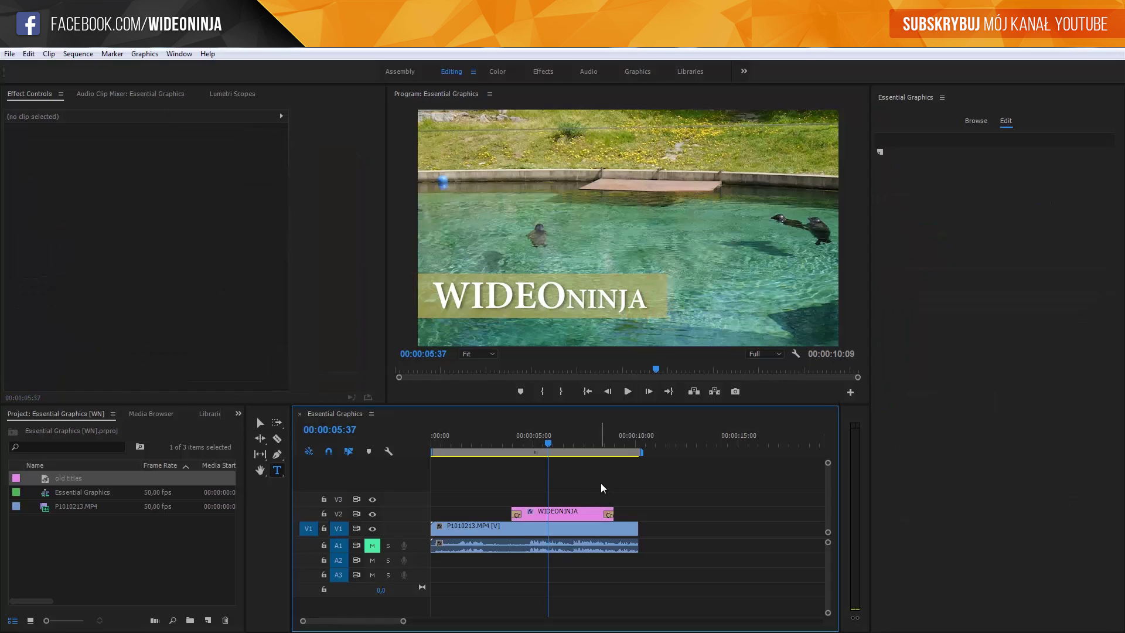
{"action": "left_click", "coordinate": [564, 515]}
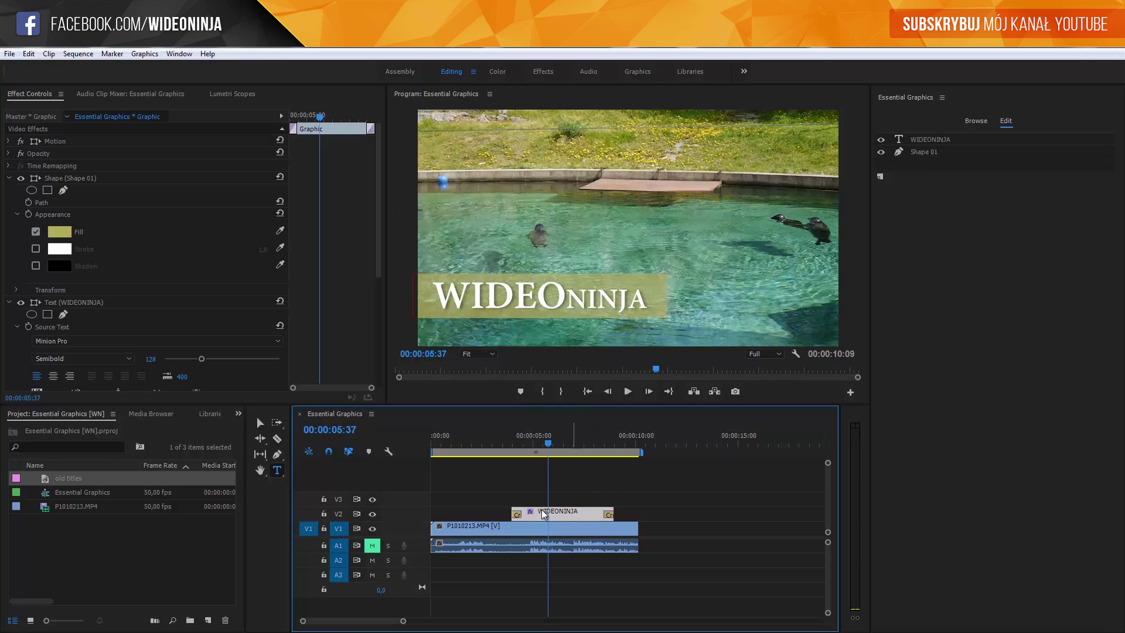
{"action": "left_click", "coordinate": [64, 180]}
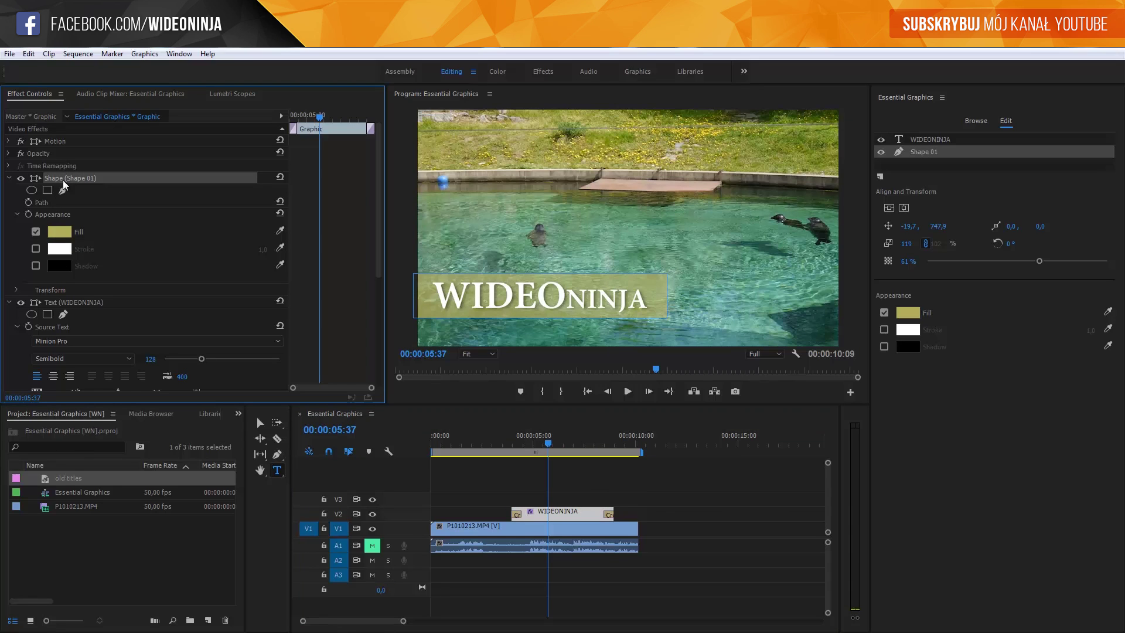
{"action": "key", "text": "Delete"}
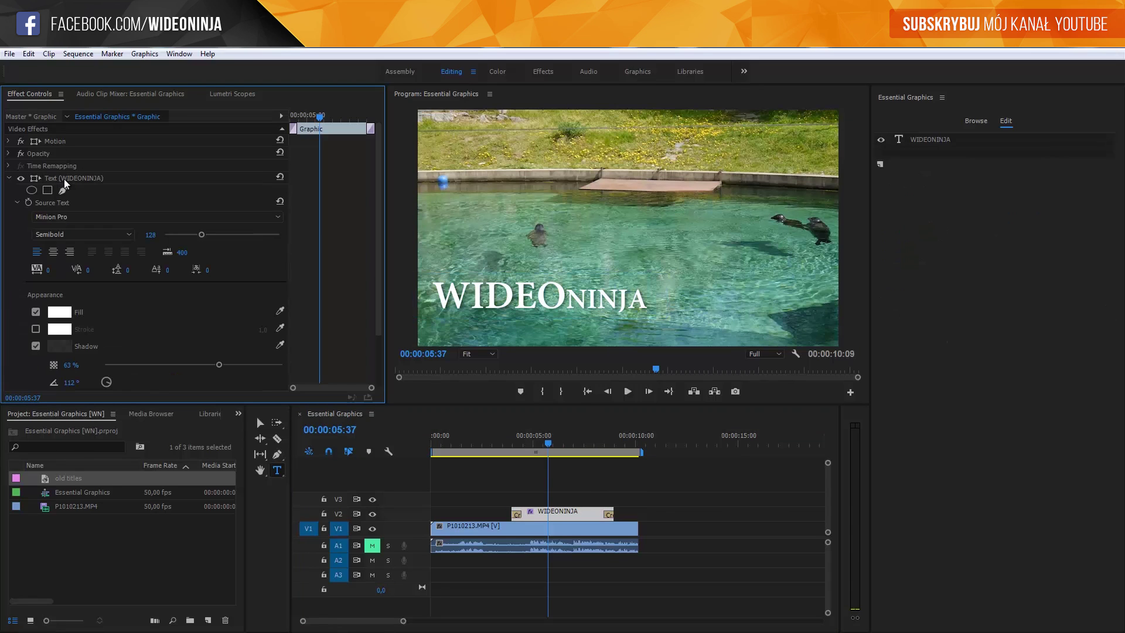
{"action": "key", "text": "ctrl+z"}
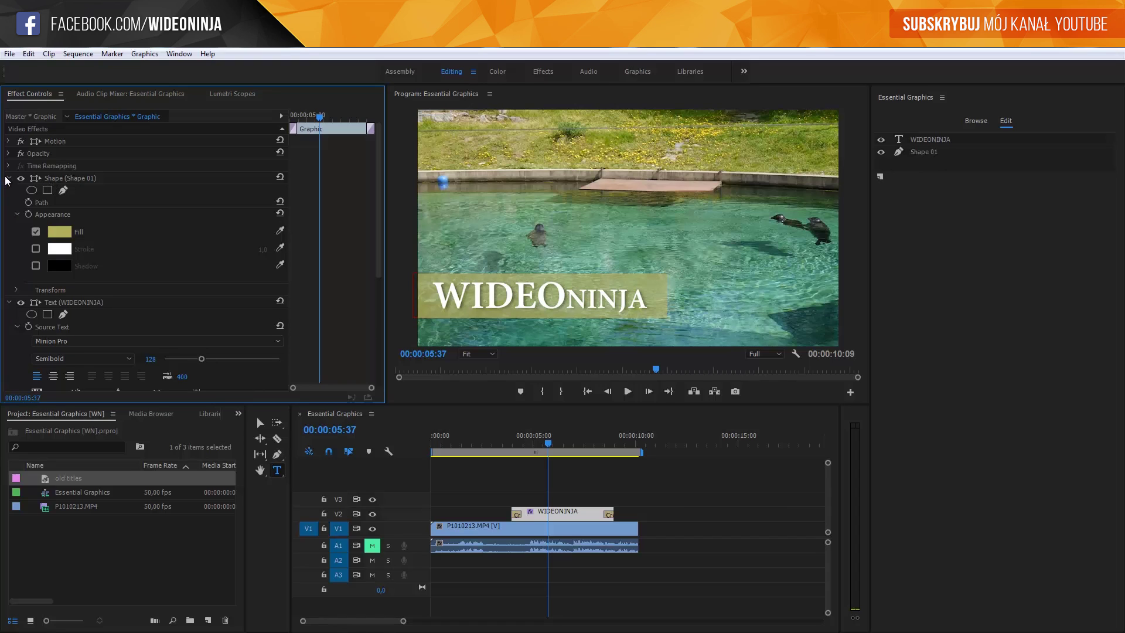
{"action": "left_click", "coordinate": [9, 178]}
{"action": "left_click", "coordinate": [71, 190]}
{"action": "key", "text": "Delete"}
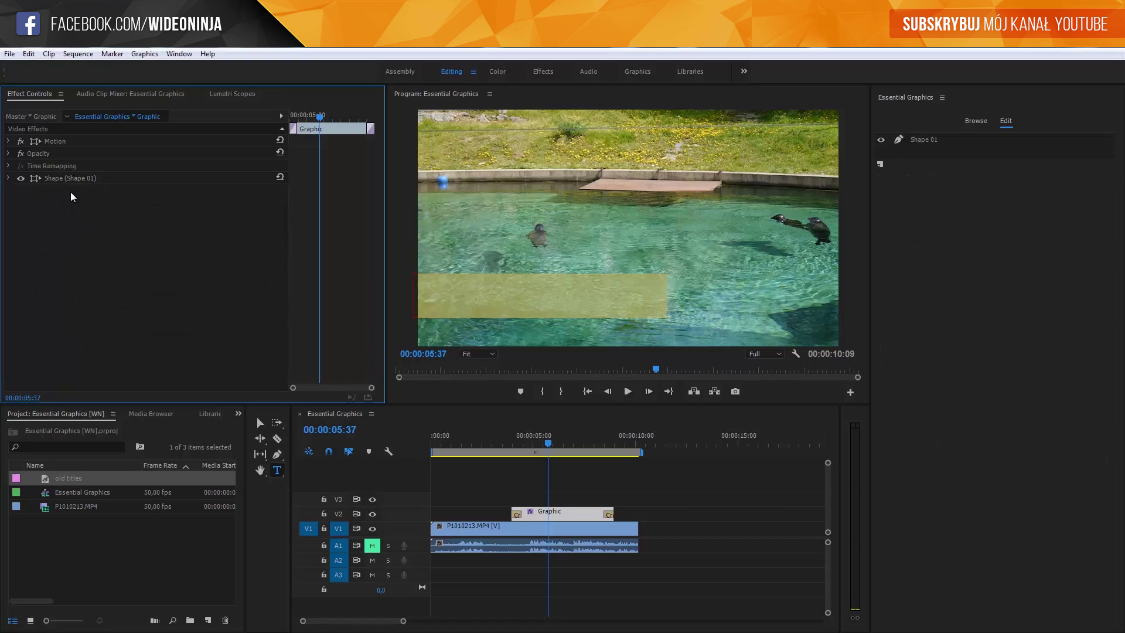
{"action": "key", "text": "ctrl+z"}
{"action": "left_click", "coordinate": [929, 140]}
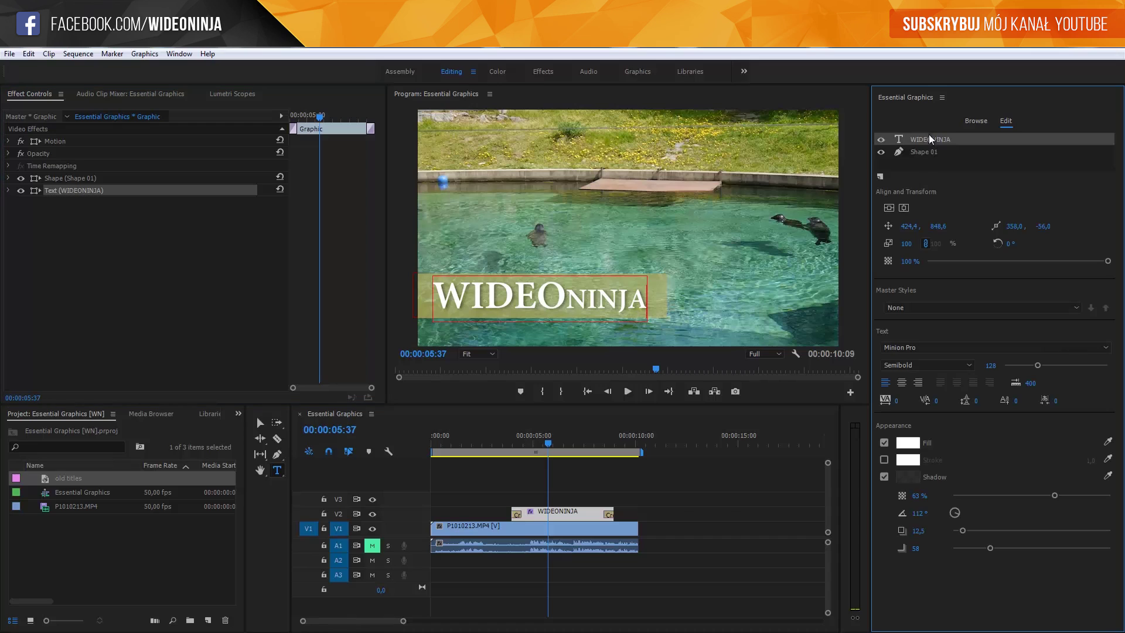
{"action": "left_click", "coordinate": [921, 150]}
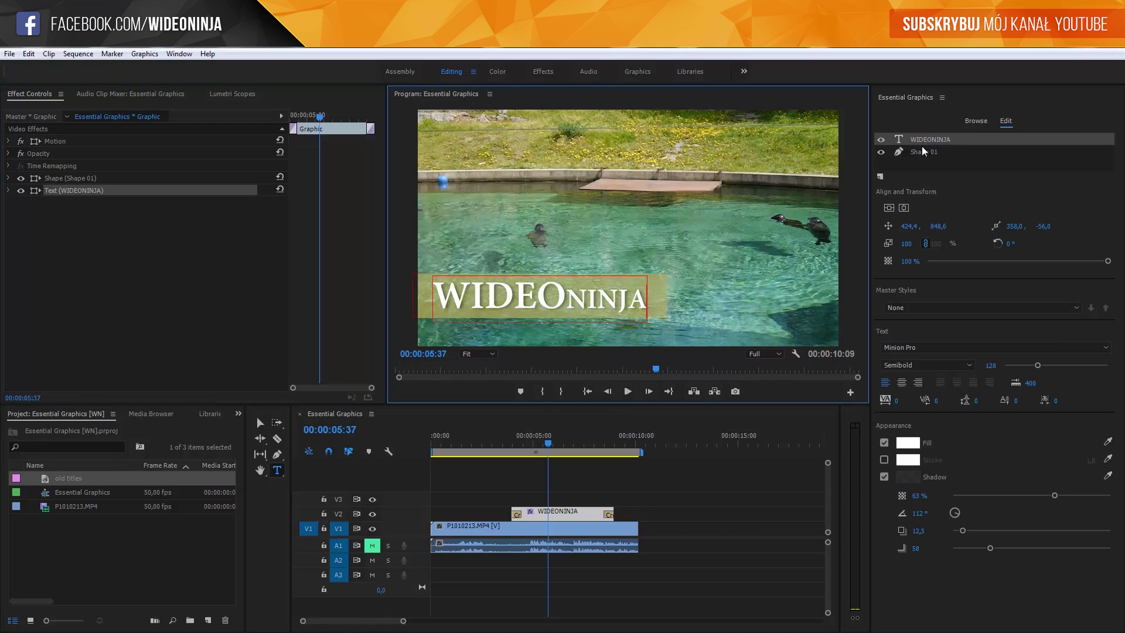
{"action": "key", "text": "Delete"}
{"action": "key", "text": "ctrl+z"}
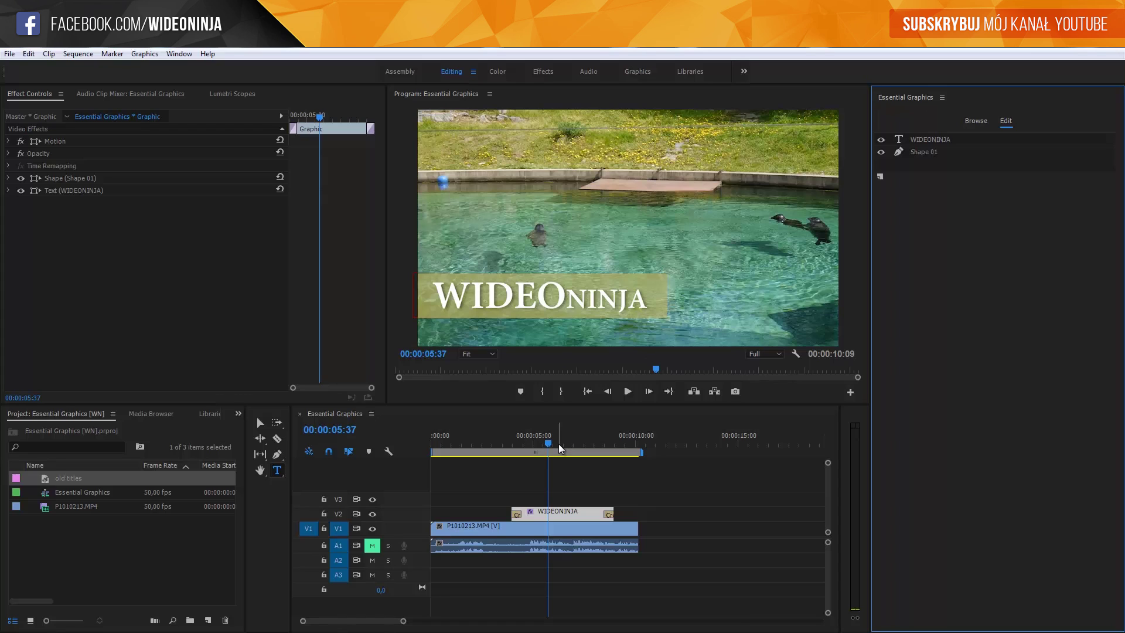
Paste a copy of the WIDEONINJA title and move it to the top track at 0:00.
{"action": "left_click", "coordinate": [652, 504]}
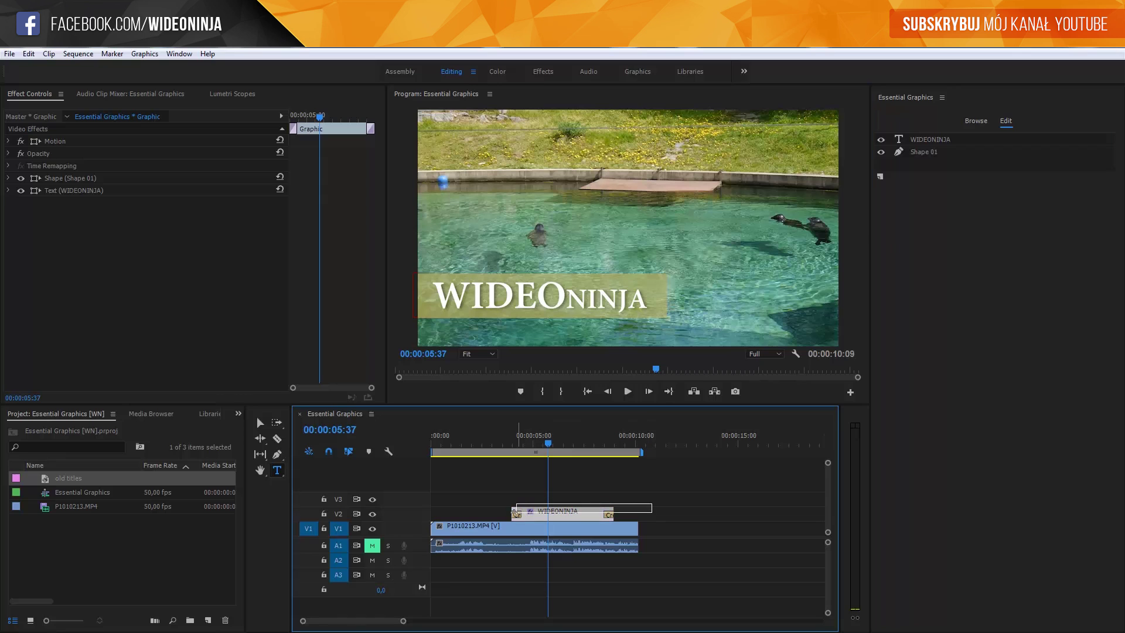
{"action": "left_click", "coordinate": [681, 442]}
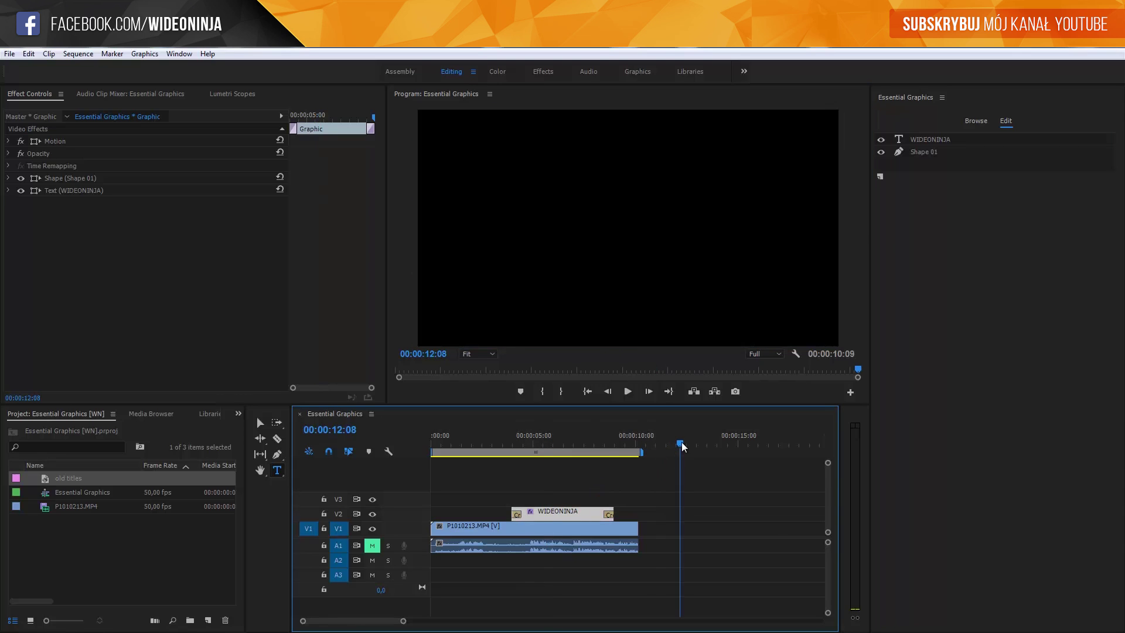
{"action": "key", "text": "ctrl+v"}
{"action": "left_click_drag", "start_coordinate": [697, 529], "coordinate": [448, 499]}
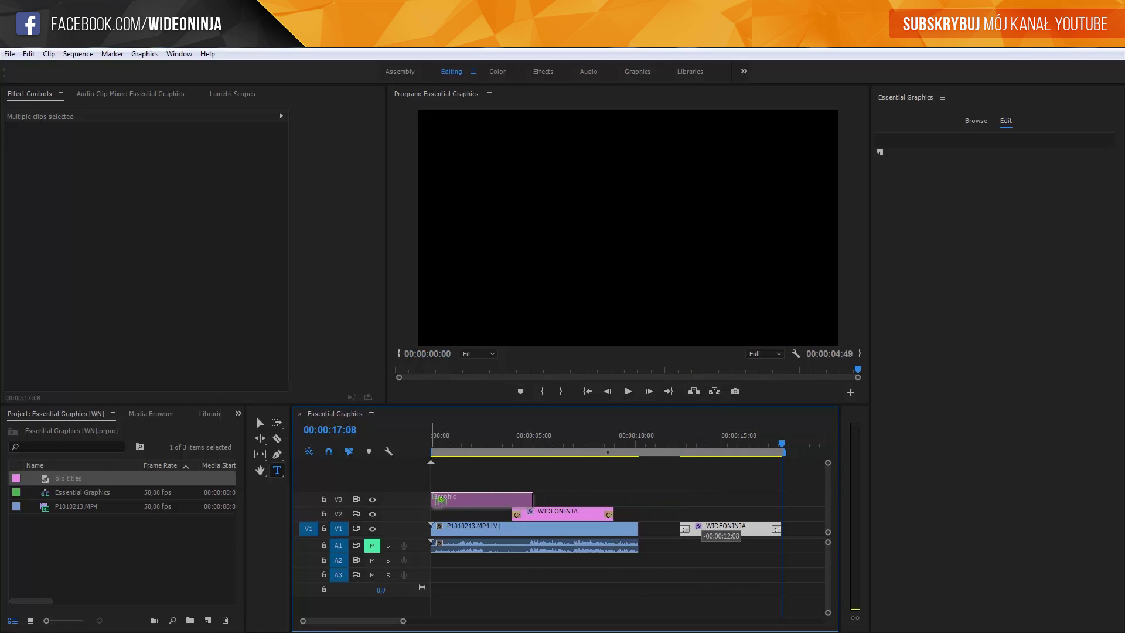
{"action": "left_click_drag", "start_coordinate": [450, 449], "coordinate": [483, 451]}
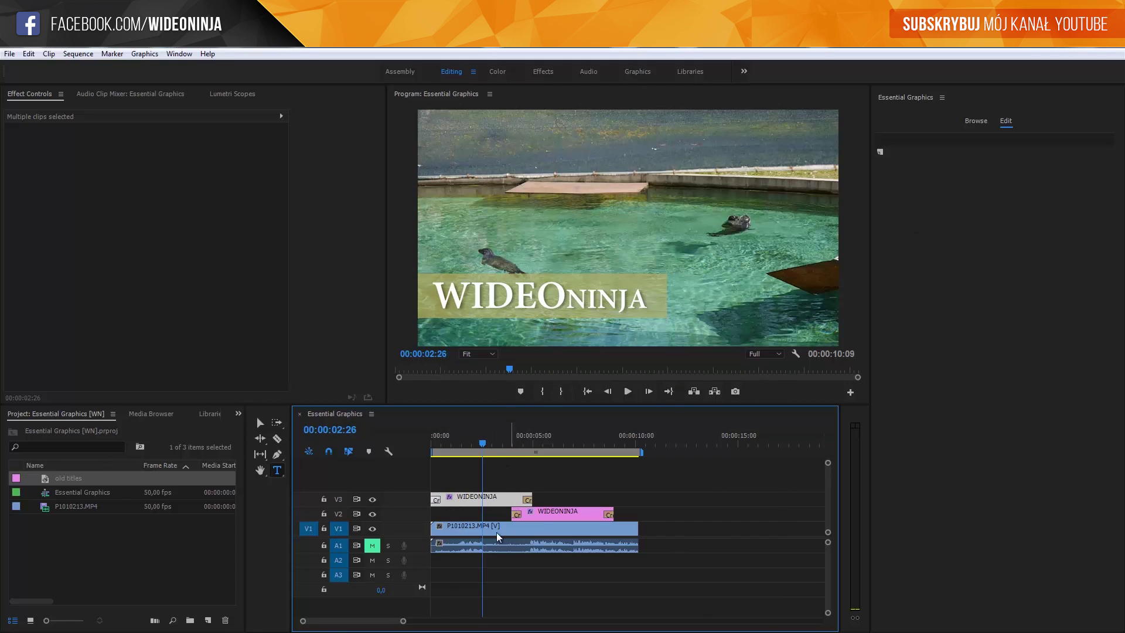
Change the copied title's Shape 01 bar fill to blue.
{"action": "left_click", "coordinate": [521, 500]}
{"action": "left_click", "coordinate": [909, 152]}
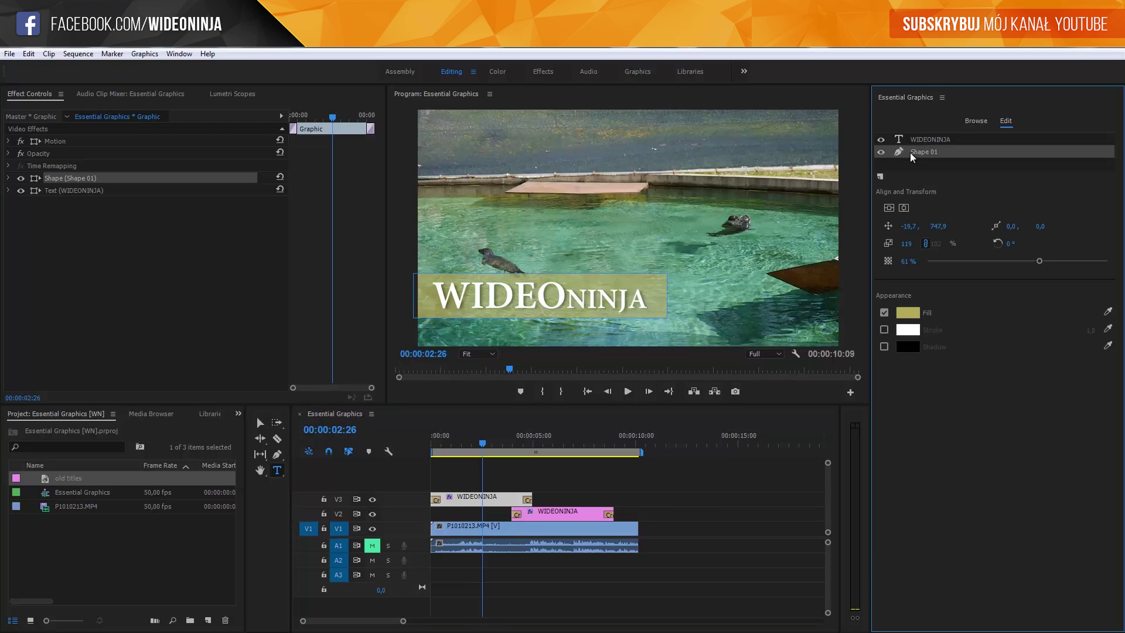
{"action": "left_click", "coordinate": [910, 315]}
{"action": "left_click", "coordinate": [577, 382]}
{"action": "left_click", "coordinate": [589, 387]}
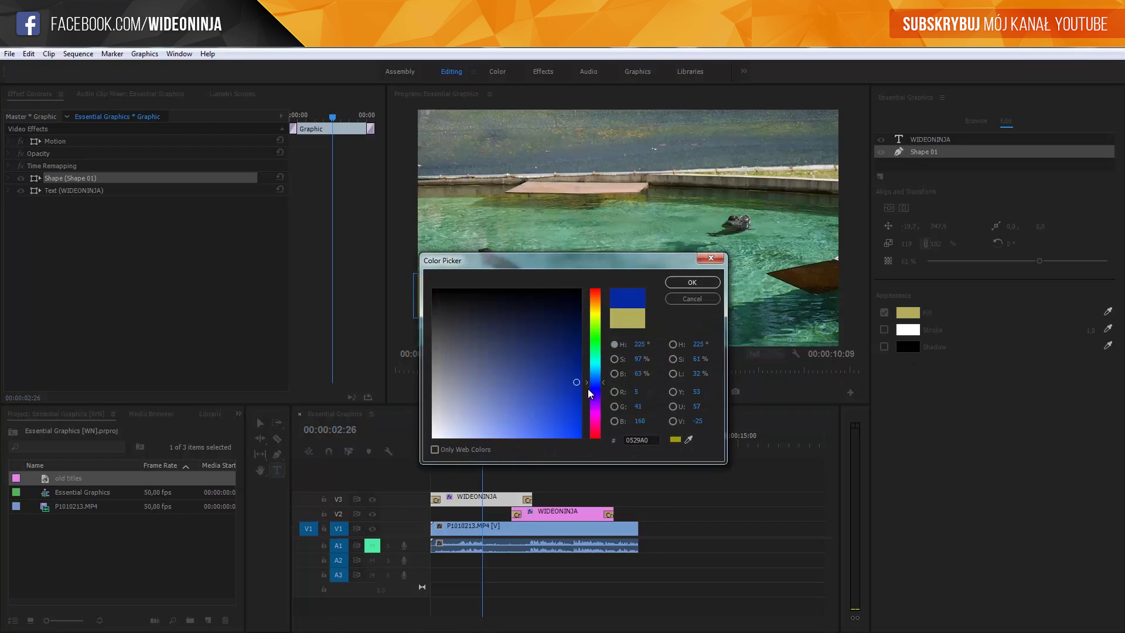
{"action": "left_click", "coordinate": [688, 282]}
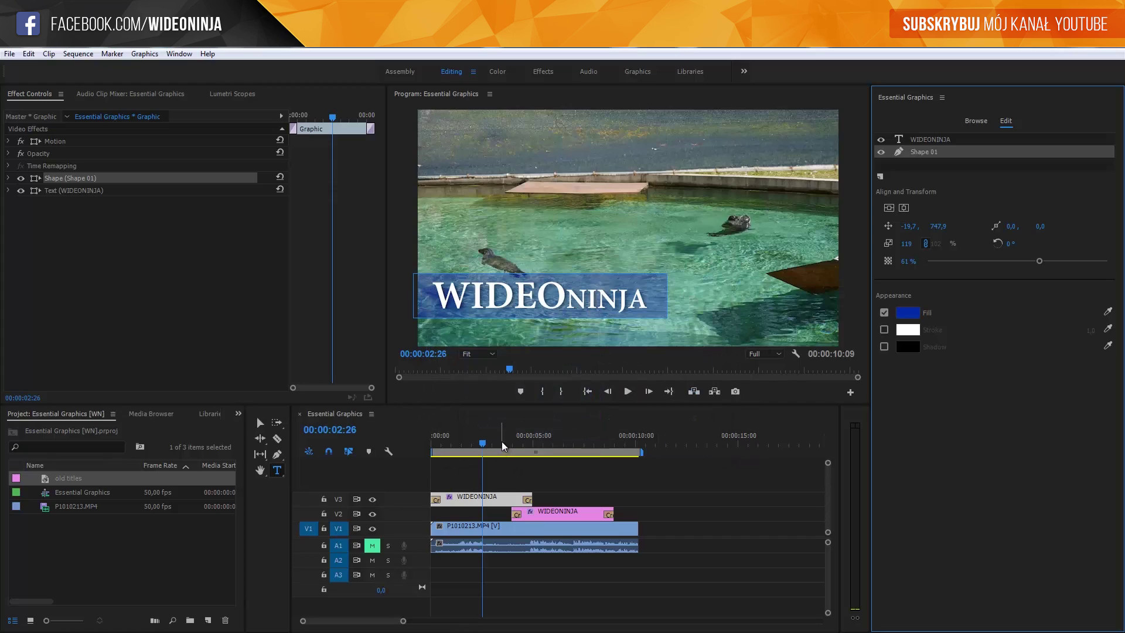
Play back both titles, then place the 'old titles' item on the top track near 10 seconds.
{"action": "left_click_drag", "start_coordinate": [502, 441], "coordinate": [507, 454]}
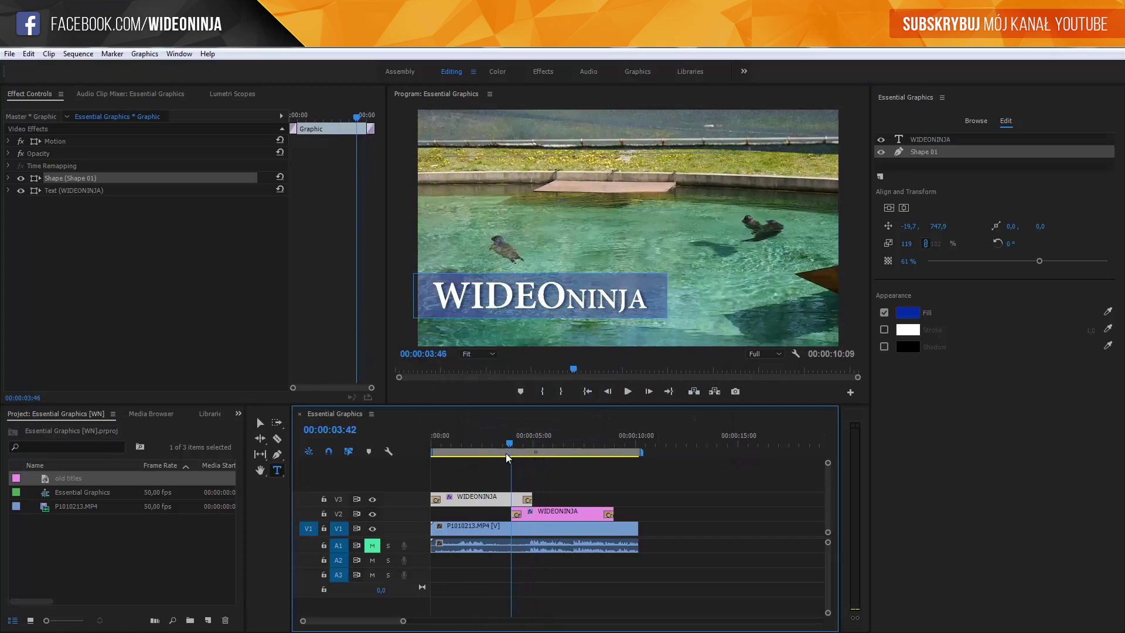
{"action": "left_click_drag", "start_coordinate": [506, 457], "coordinate": [556, 483]}
{"action": "left_click", "coordinate": [579, 509]}
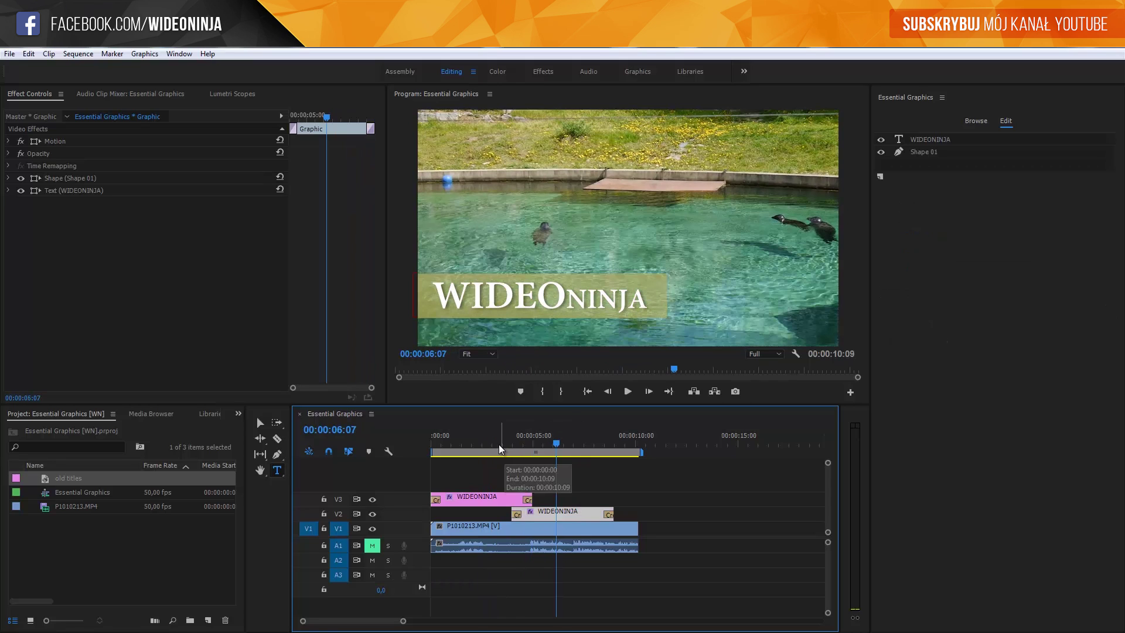
{"action": "mouse_move", "coordinate": [498, 444]}
{"action": "left_mouse_down"}
{"action": "mouse_move", "coordinate": [474, 445]}
{"action": "mouse_move", "coordinate": [534, 462]}
{"action": "mouse_move", "coordinate": [510, 463]}
{"action": "left_mouse_up"}
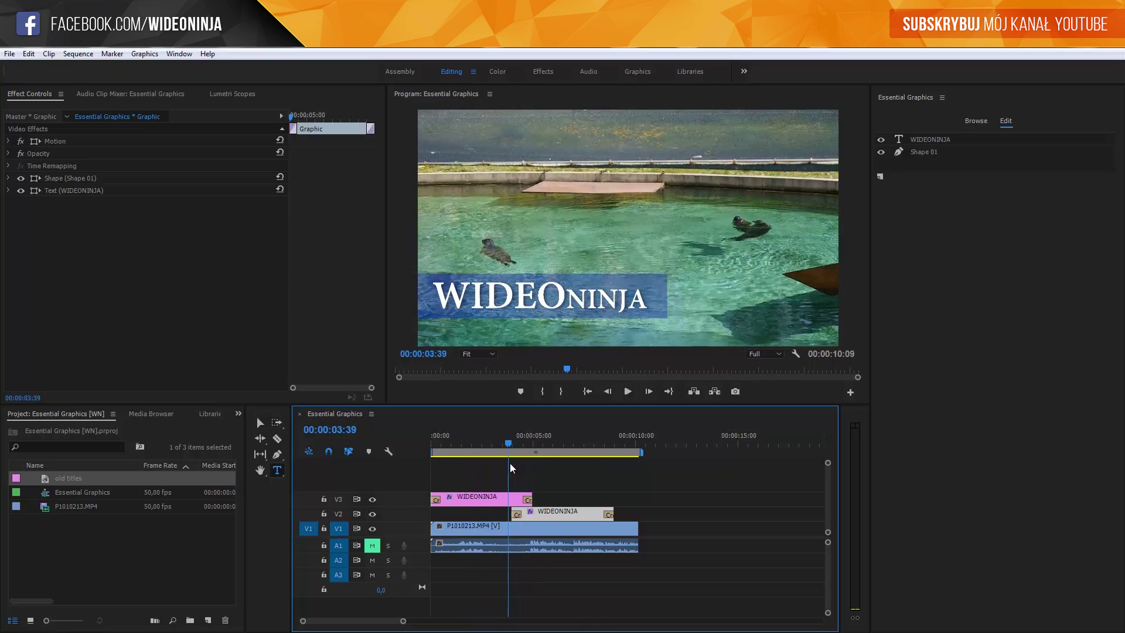
{"action": "key", "text": "space"}
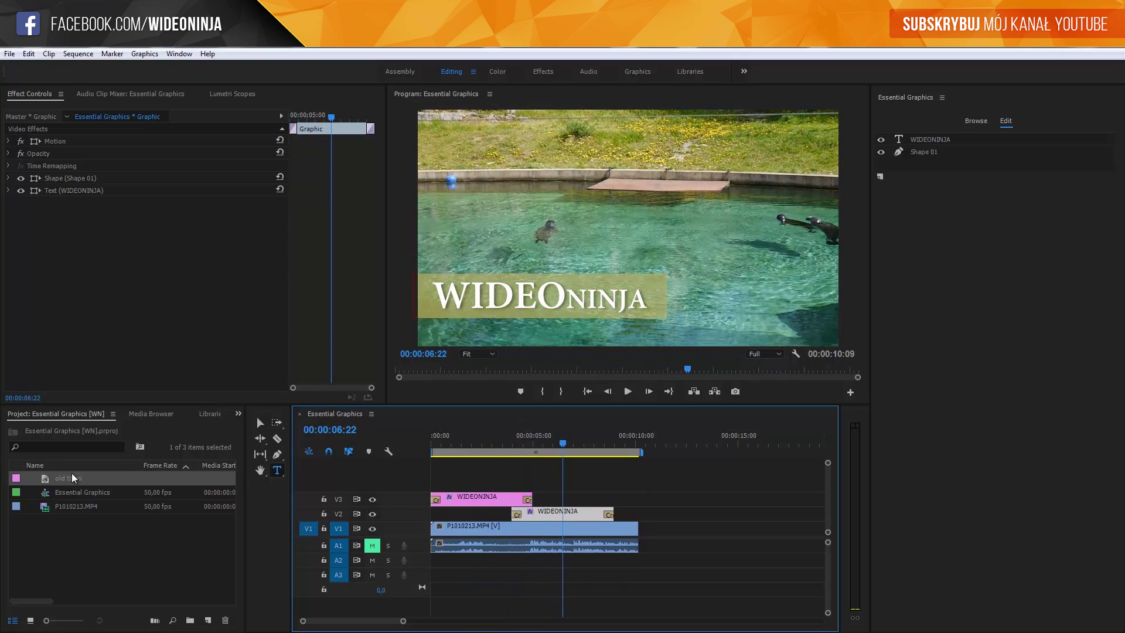
{"action": "left_click_drag", "start_coordinate": [70, 478], "coordinate": [648, 505]}
{"action": "left_click", "coordinate": [692, 498]}
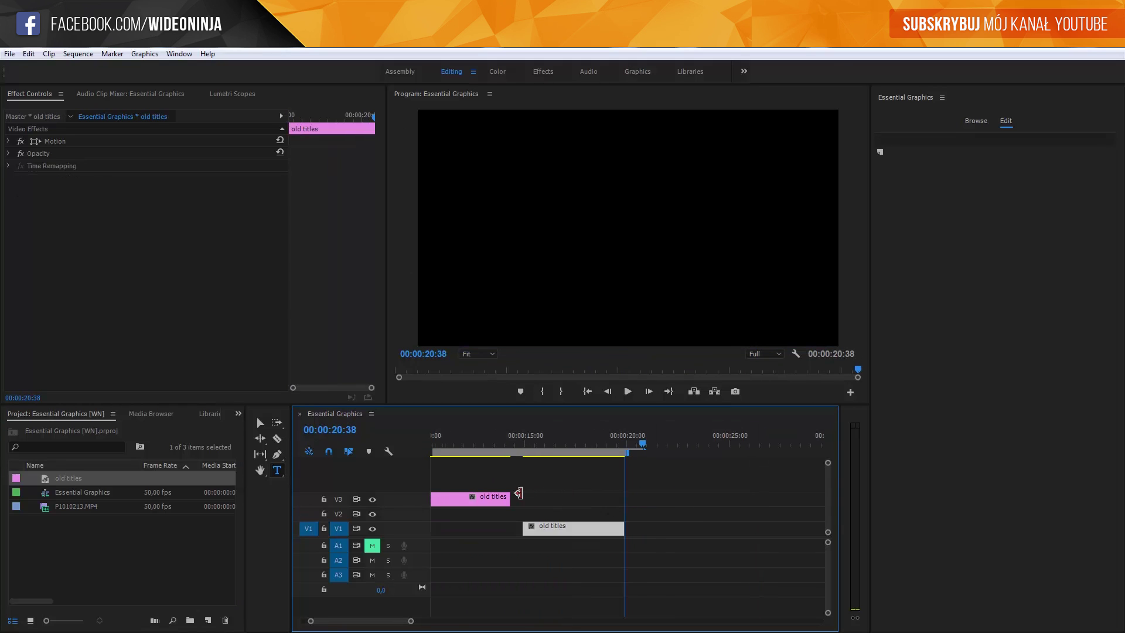
Inspect the 'old titles' ASDASD text in the Legacy Title editor, then delete both old titles clips.
{"action": "double_click", "coordinate": [521, 494]}
{"action": "type", "text": "ASDASD"}
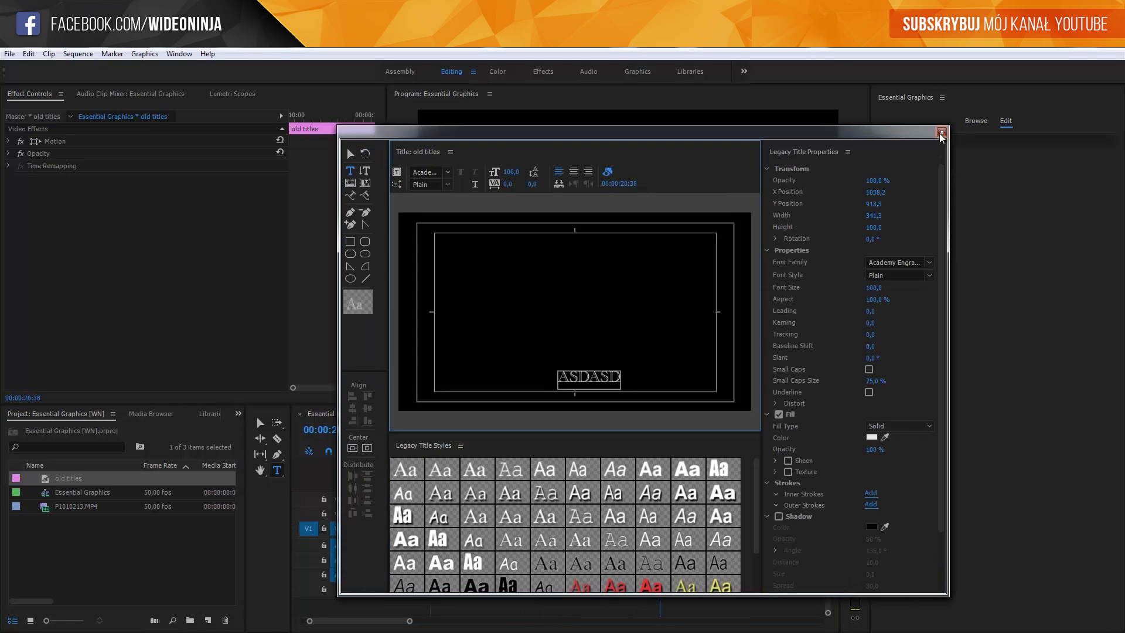
{"action": "left_click", "coordinate": [941, 134]}
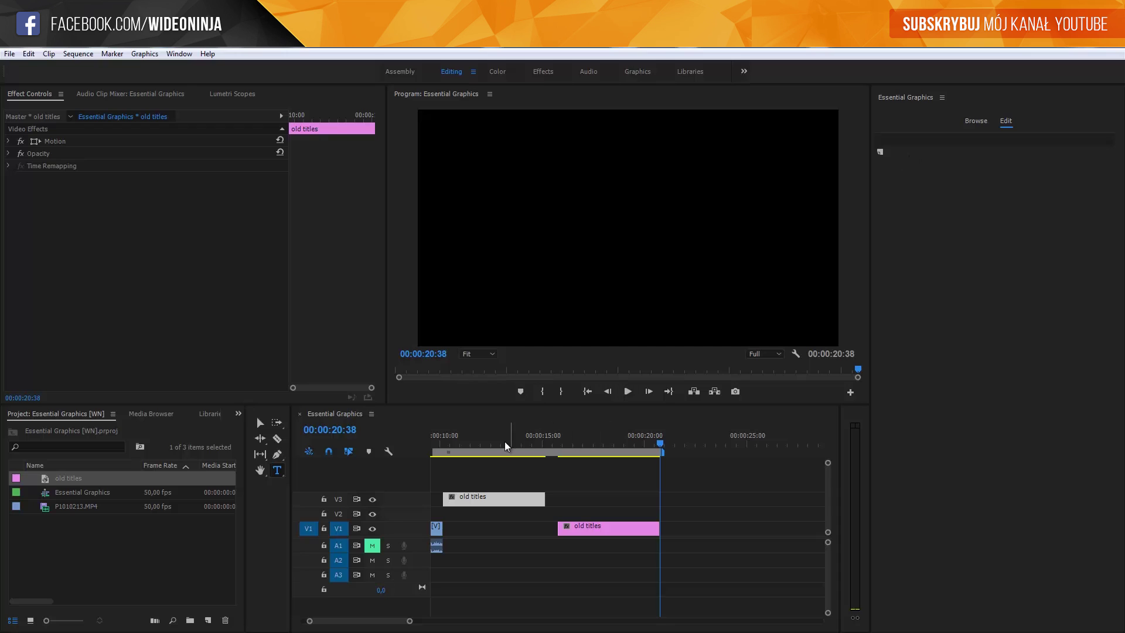
{"action": "mouse_move", "coordinate": [507, 452]}
{"action": "left_mouse_down"}
{"action": "mouse_move", "coordinate": [600, 463]}
{"action": "mouse_move", "coordinate": [528, 460]}
{"action": "left_mouse_up"}
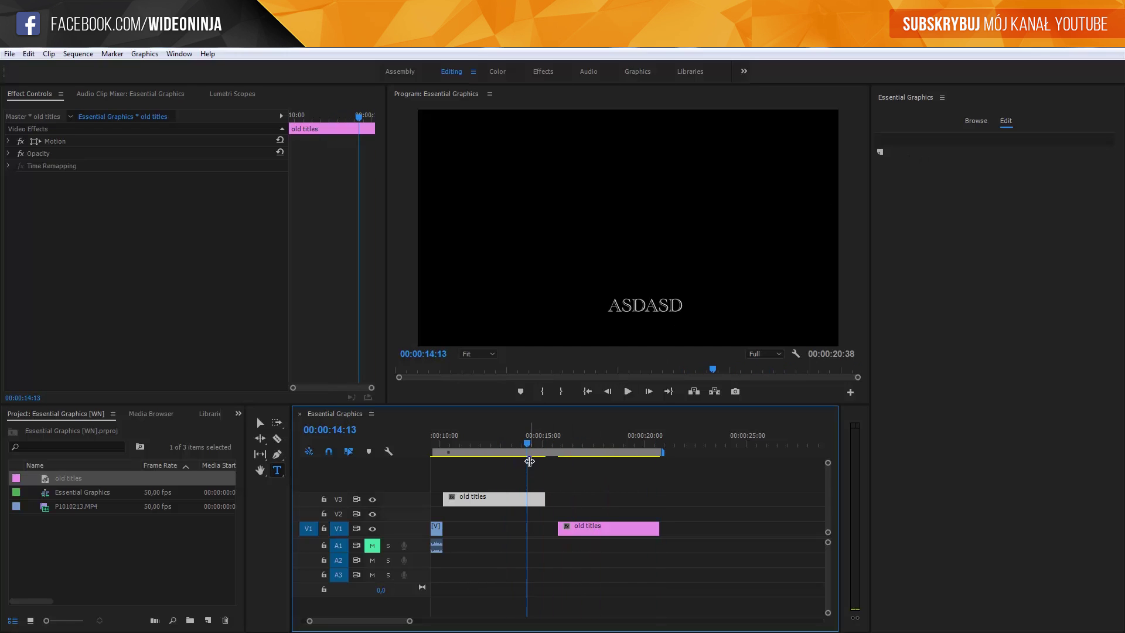
{"action": "left_click", "coordinate": [602, 528]}
{"action": "left_click", "coordinate": [512, 505]}
{"action": "key", "text": "minus"}
{"action": "left_click_drag", "start_coordinate": [628, 504], "coordinate": [564, 530]}
{"action": "key", "text": "Delete"}
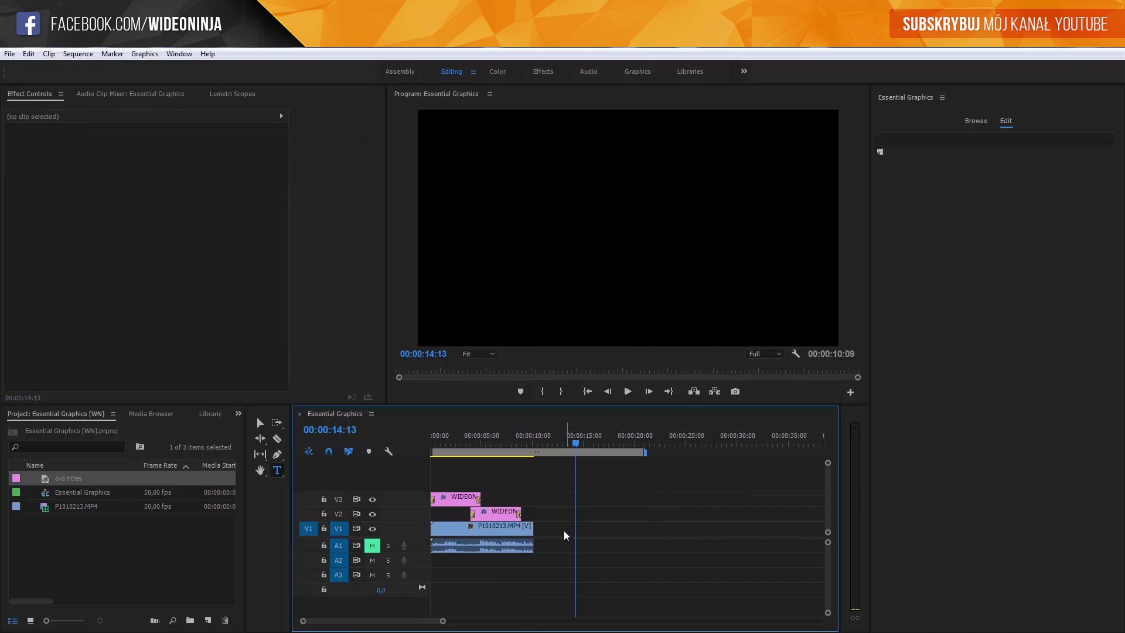
Copy the pink middle-track title, paste it after the otter clip, and move it to the top track.
{"action": "left_click", "coordinate": [459, 445]}
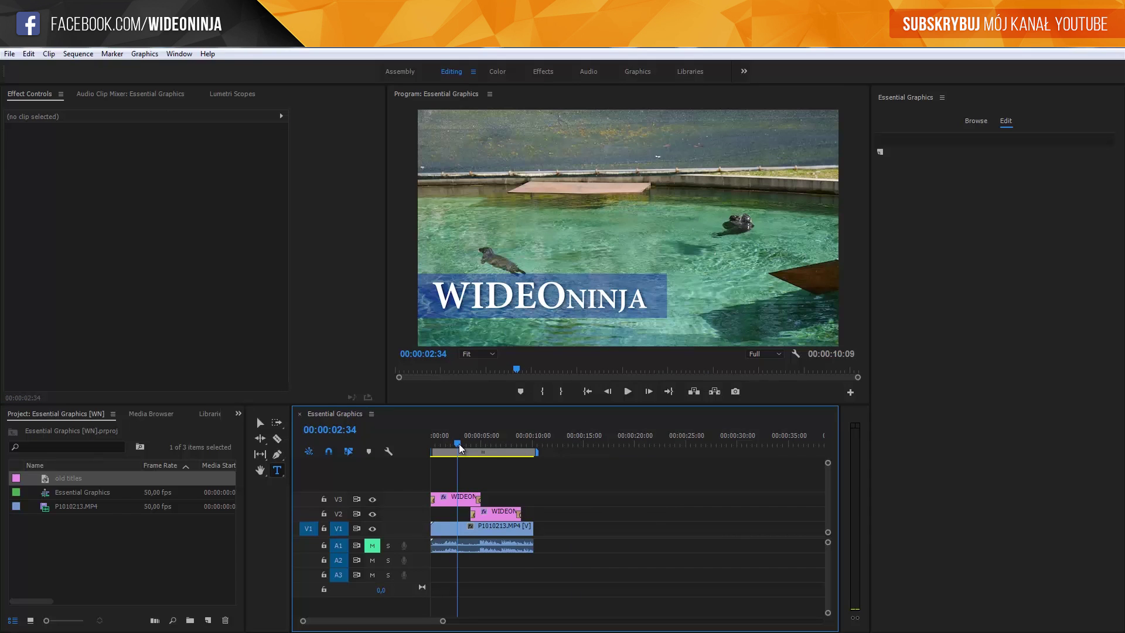
{"action": "key", "text": "equal"}
{"action": "key", "text": "equal"}
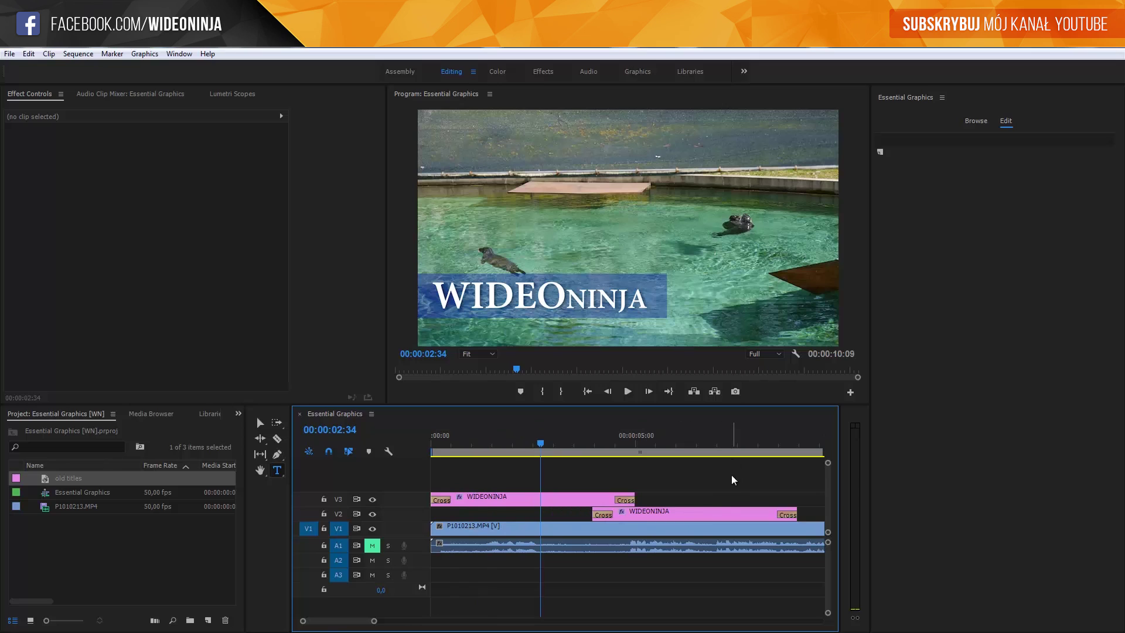
{"action": "key", "text": "minus"}
{"action": "mouse_move", "coordinate": [682, 492]}
{"action": "left_mouse_down"}
{"action": "mouse_move", "coordinate": [584, 497]}
{"action": "mouse_move", "coordinate": [575, 520]}
{"action": "left_mouse_up"}
{"action": "key", "text": "ctrl+c"}
{"action": "left_click", "coordinate": [650, 440]}
{"action": "key", "text": "ctrl+v"}
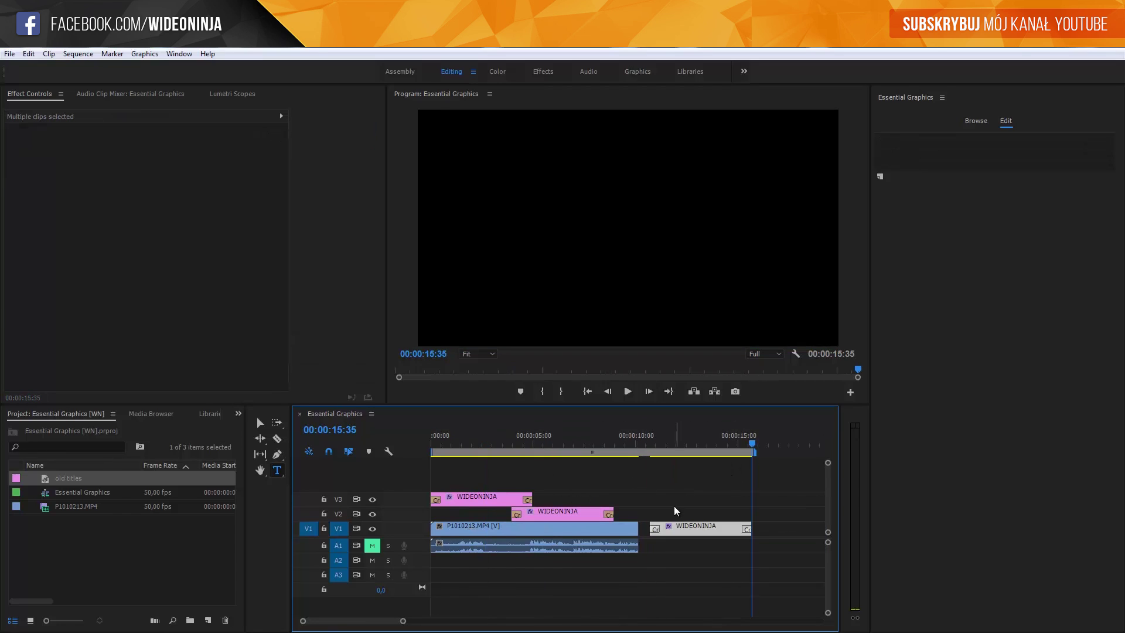
{"action": "left_click_drag", "start_coordinate": [655, 521], "coordinate": [638, 498]}
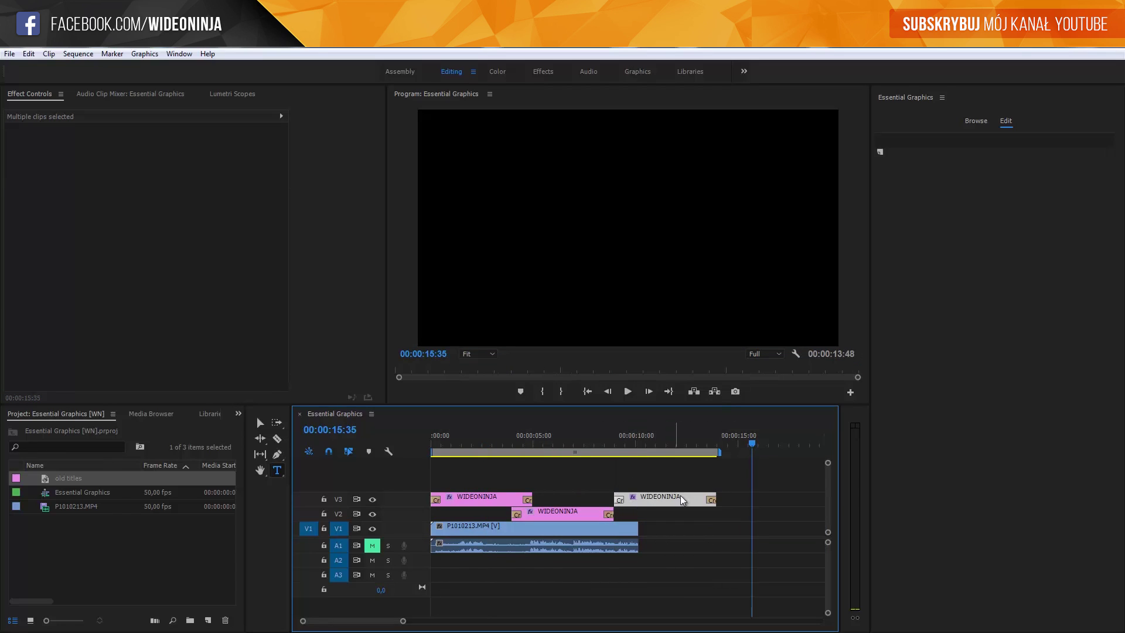
Edit the new copy's text in the Program monitor so it reads WONINJA.
{"action": "left_click", "coordinate": [695, 514]}
{"action": "left_click", "coordinate": [684, 501]}
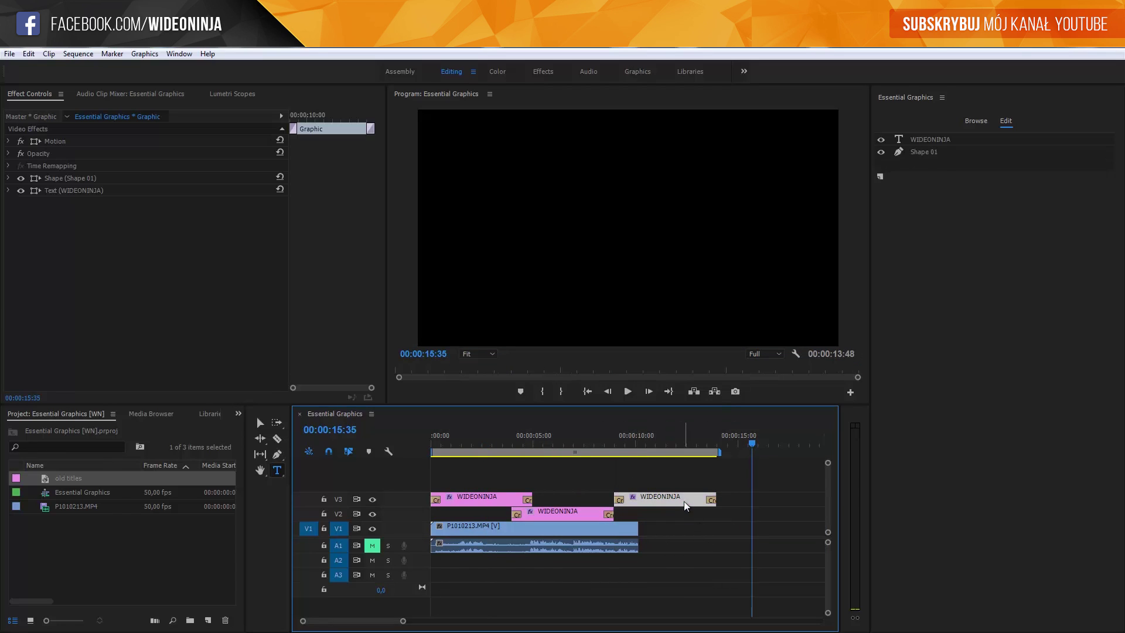
{"action": "left_click", "coordinate": [927, 140]}
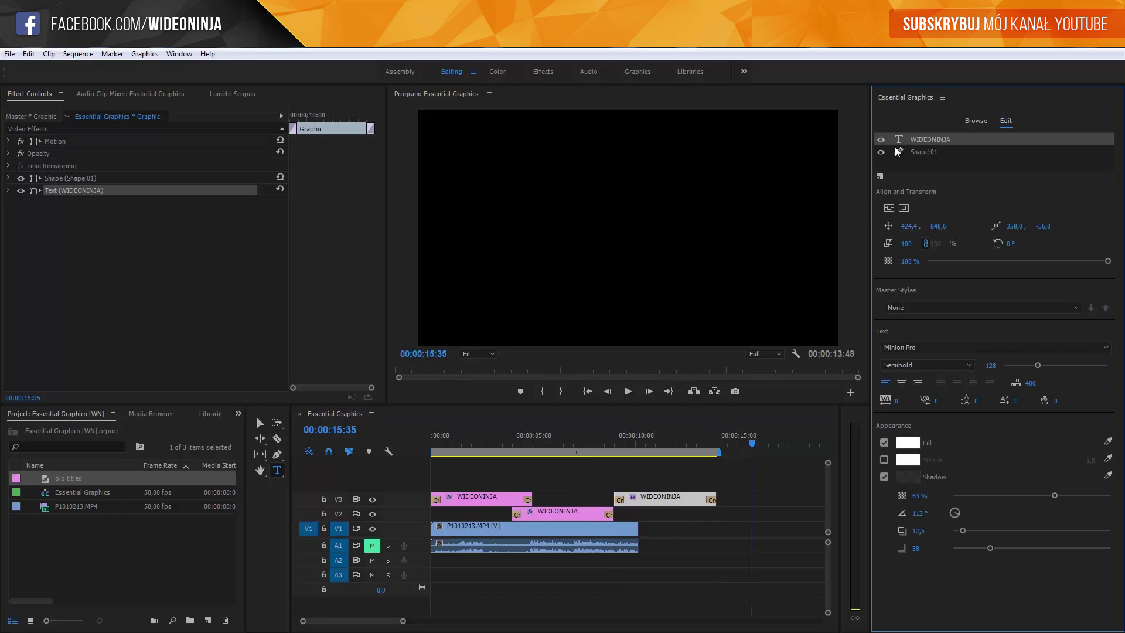
{"action": "left_click", "coordinate": [9, 190]}
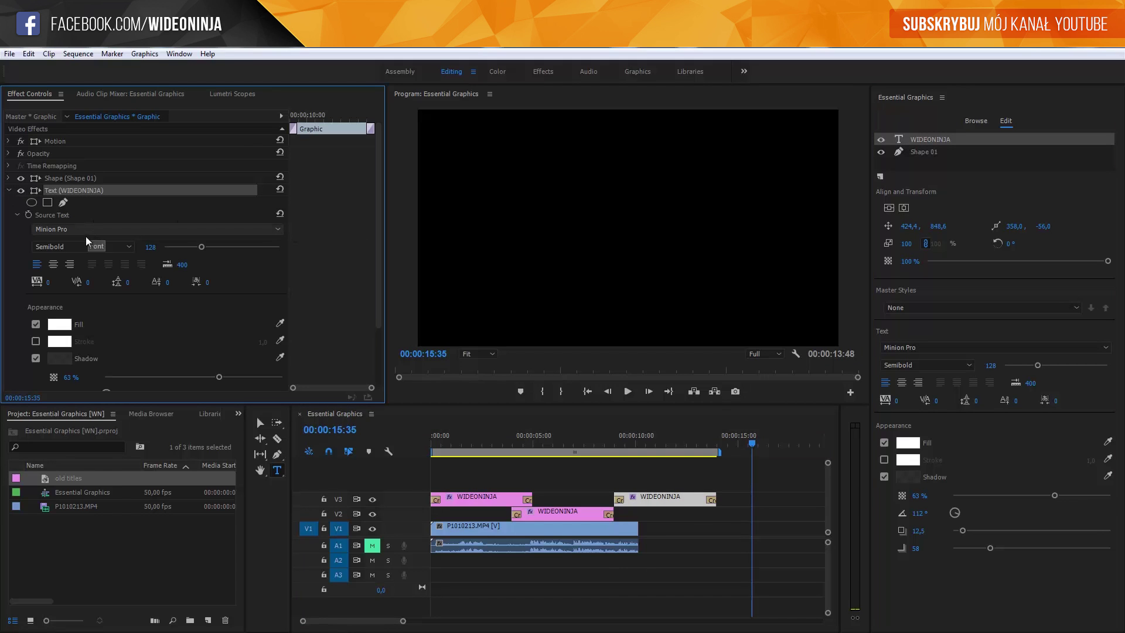
{"action": "left_click", "coordinate": [643, 443]}
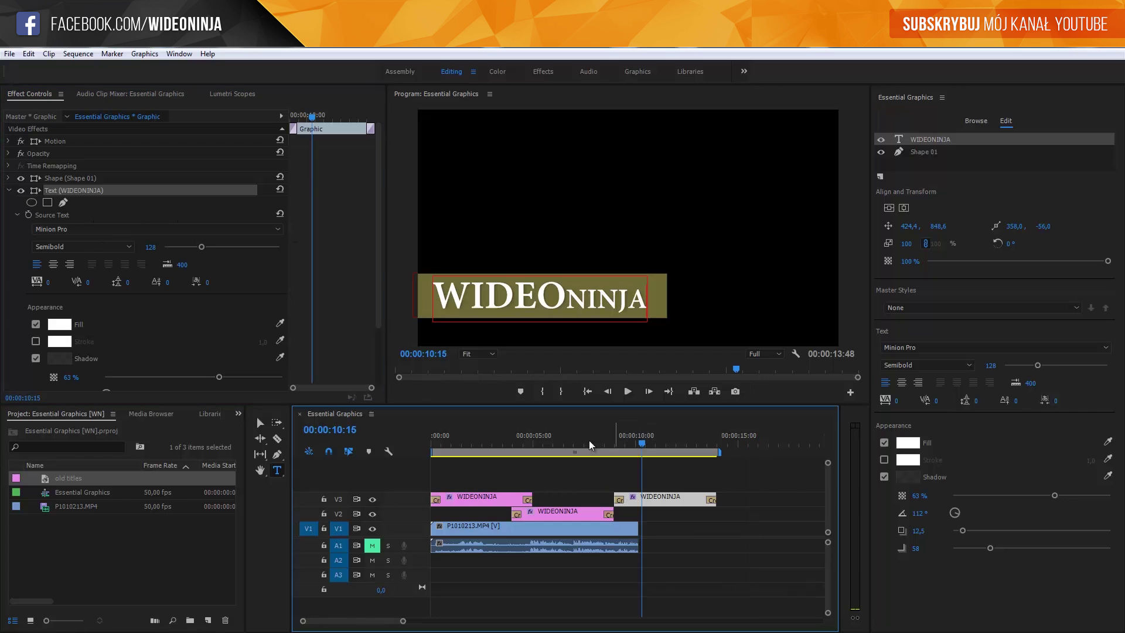
{"action": "left_click", "coordinate": [536, 299]}
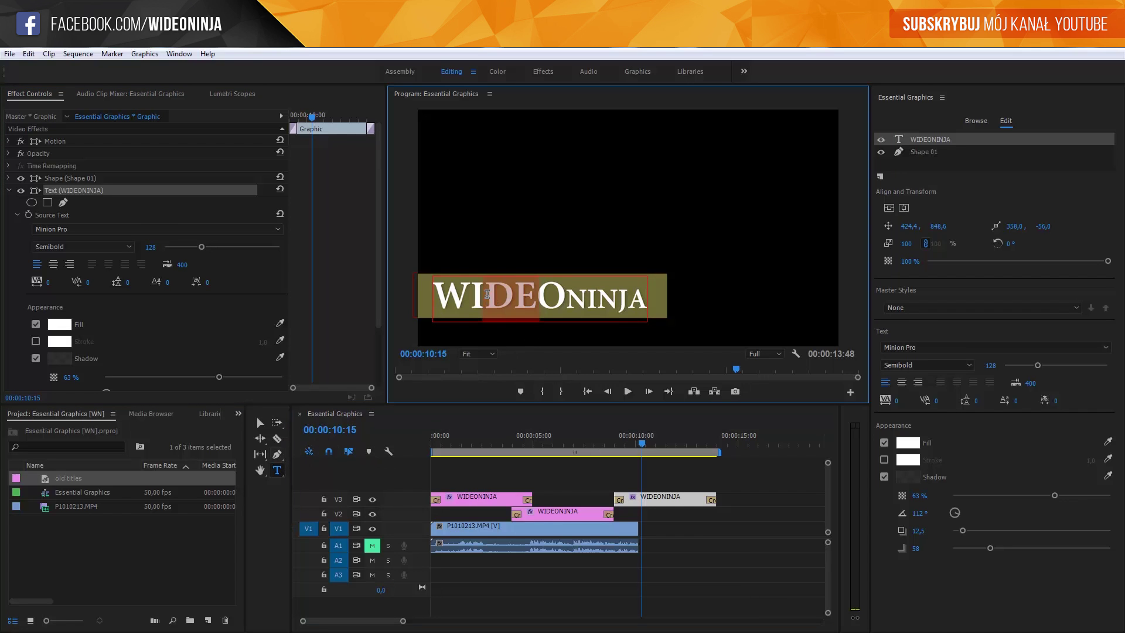
{"action": "key", "text": "BackSpace"}
{"action": "key", "text": "BackSpace"}
{"action": "key", "text": "BackSpace"}
Play the sequence from the start to check the WONINJA title around 10 seconds.
{"action": "key", "text": "Home"}
{"action": "key", "text": "space"}
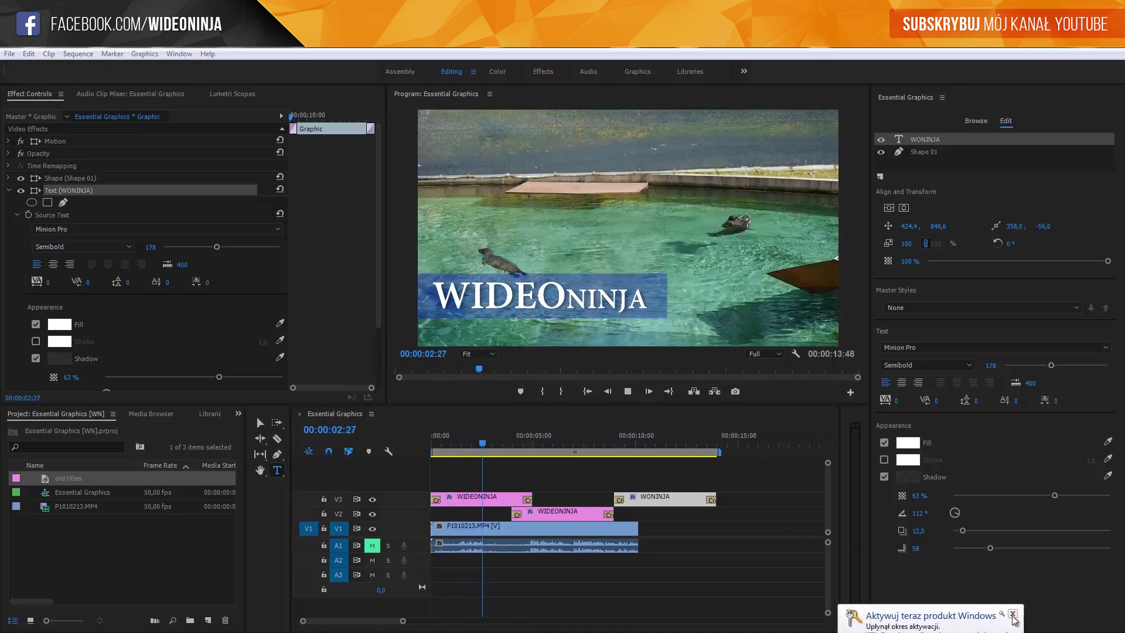
{"action": "key", "text": "space"}
{"action": "key", "text": "Home"}
{"action": "key", "text": "space"}
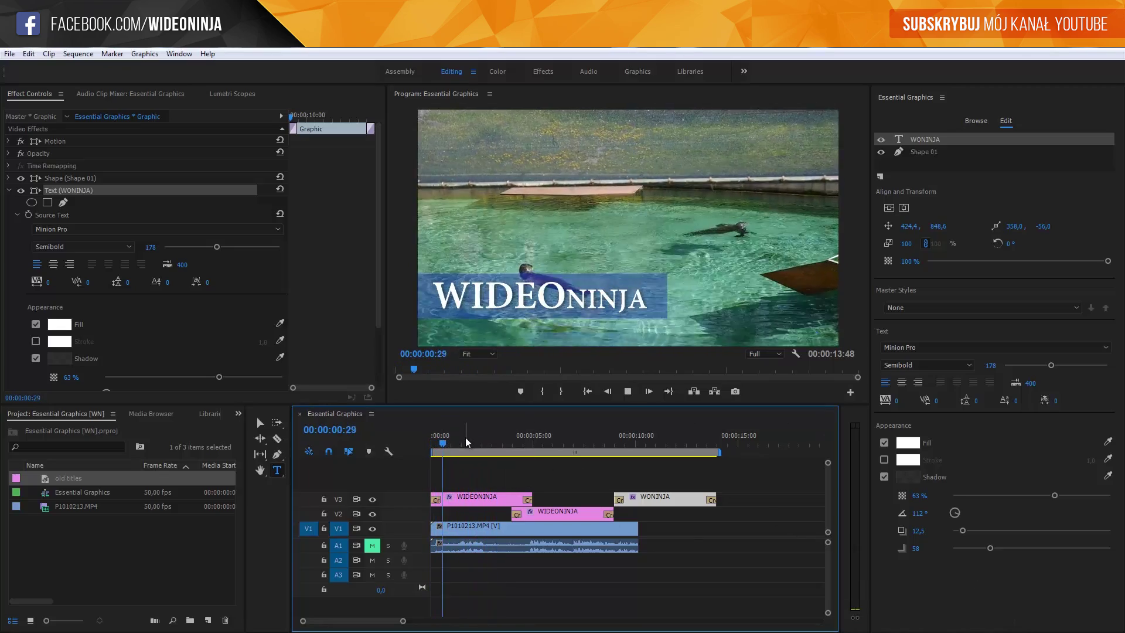
{"action": "left_click_drag", "start_coordinate": [517, 441], "coordinate": [657, 459]}
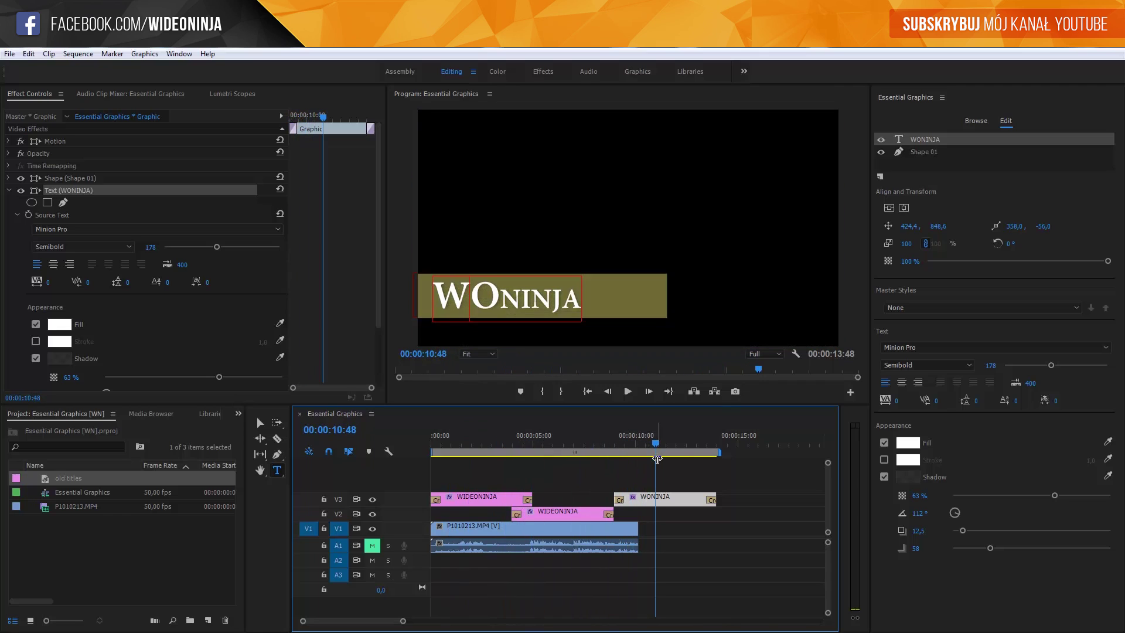